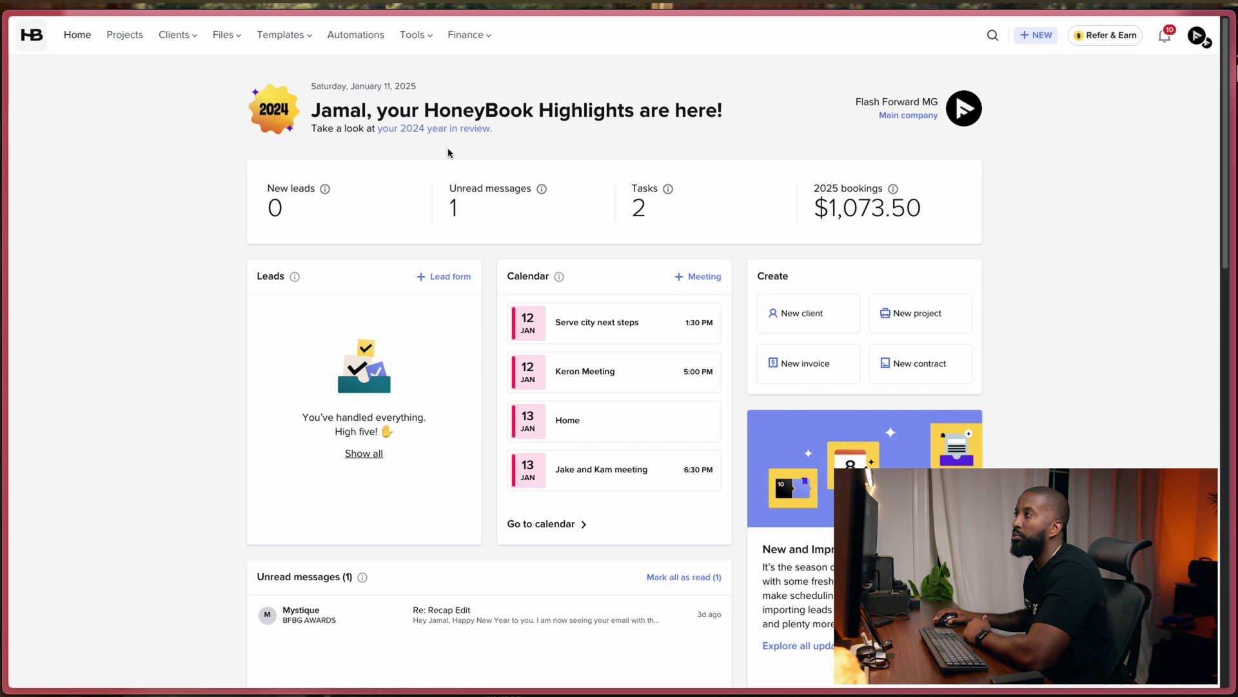
Create a new Proposal template from the File templates list.
{"action": "mouse_move", "coordinate": [287, 38]}
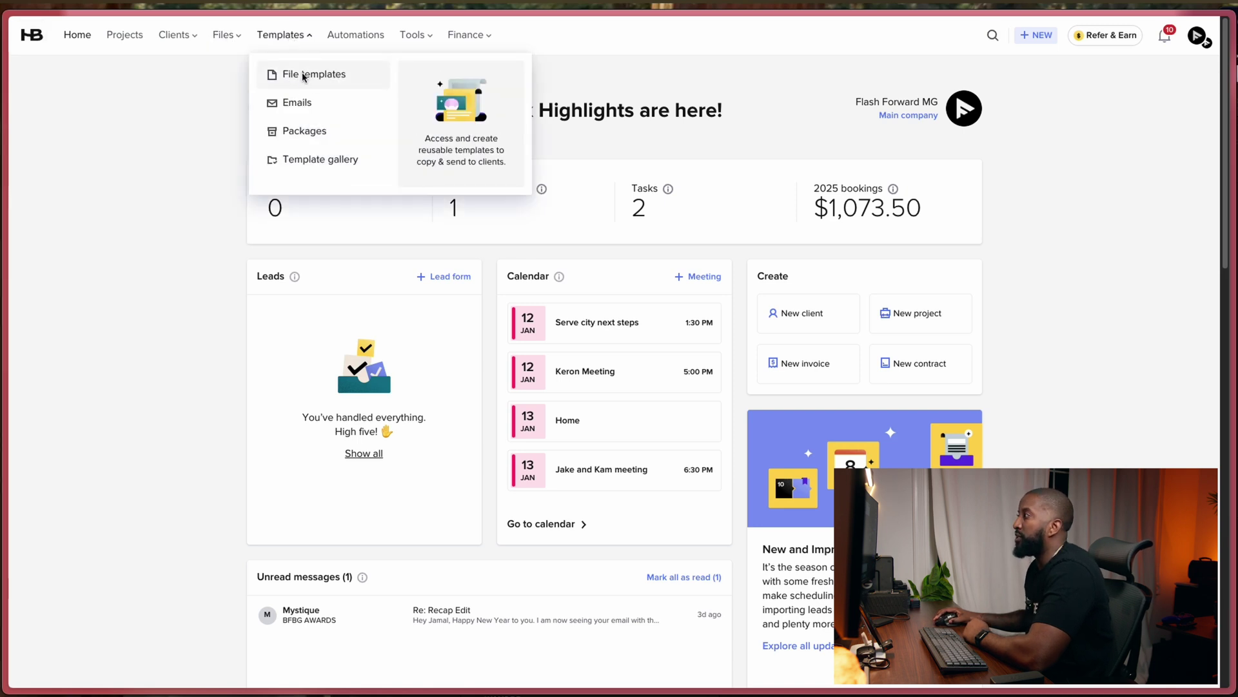
{"action": "left_click", "coordinate": [301, 75]}
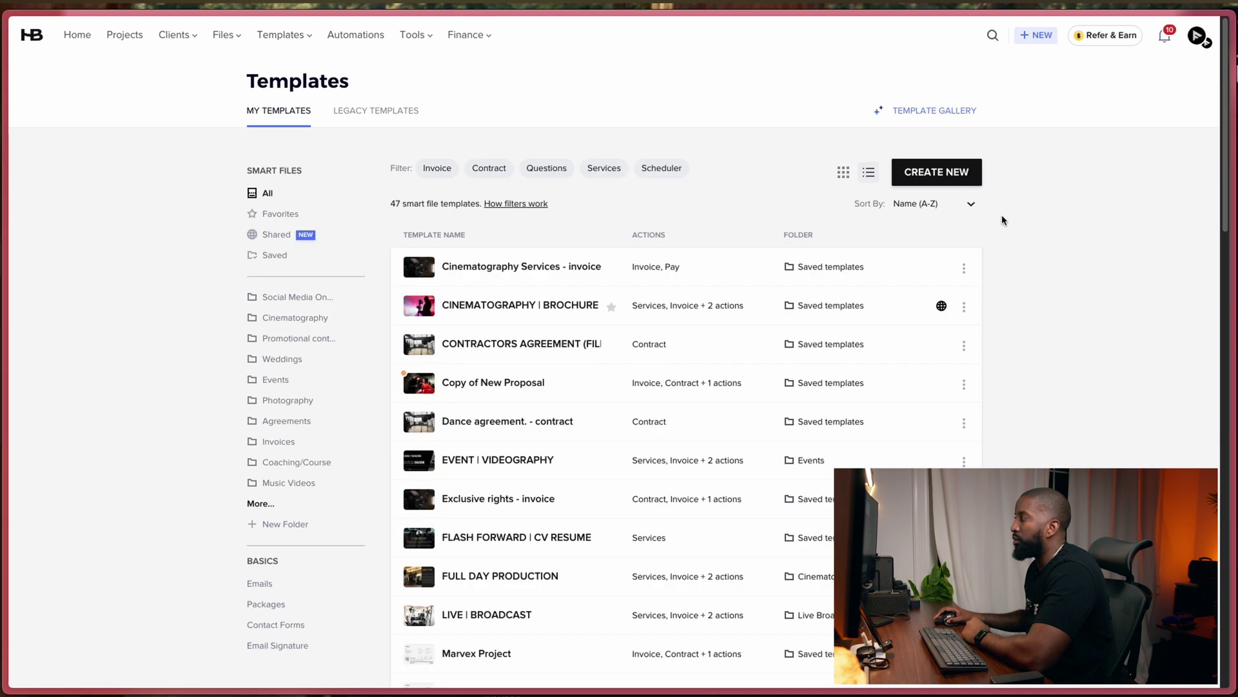
{"action": "left_click", "coordinate": [902, 181]}
{"action": "left_click", "coordinate": [813, 121]}
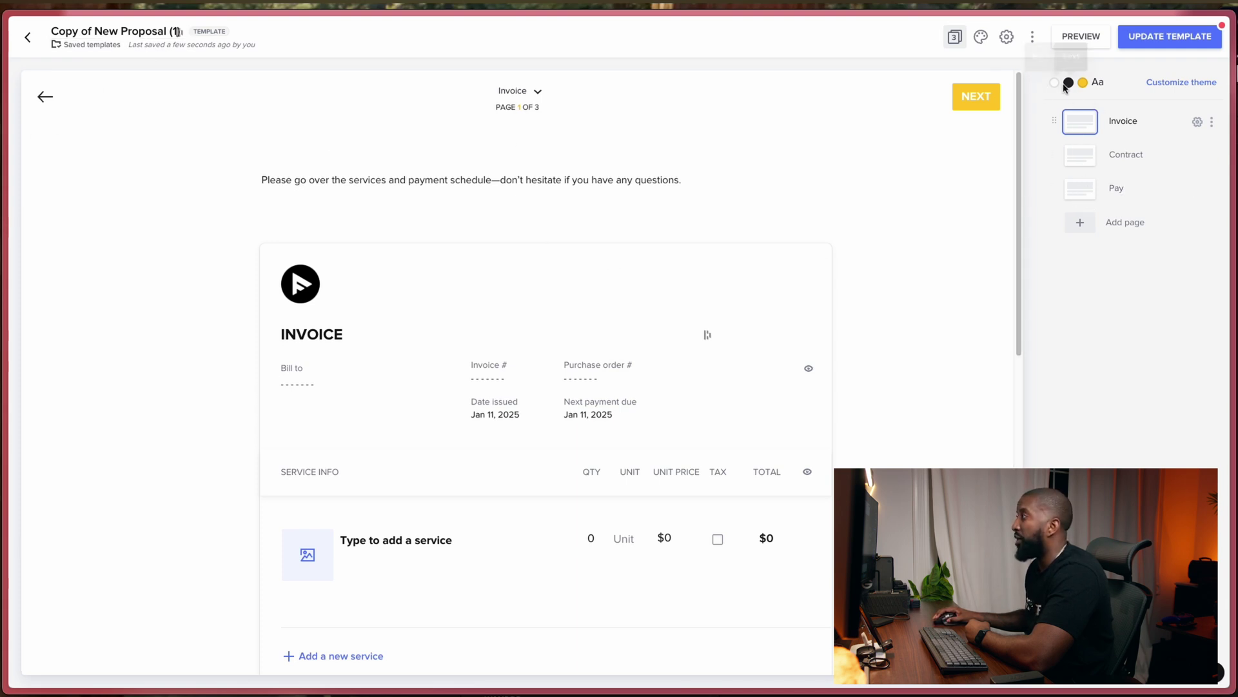
Review the template's Invoice, Contract and Pay pages and bring up the Add Page options.
{"action": "mouse_move", "coordinate": [1164, 39]}
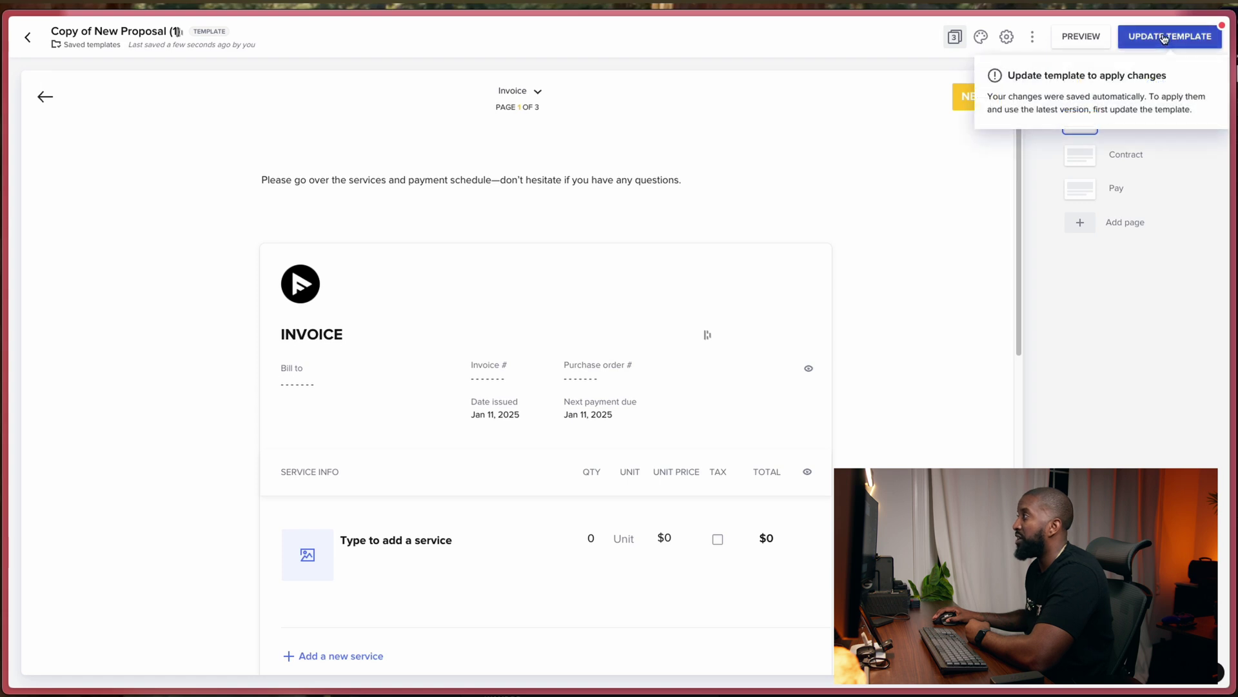
{"action": "scroll", "coordinate": [568, 219], "scroll_direction": "down", "scroll_amount": 3}
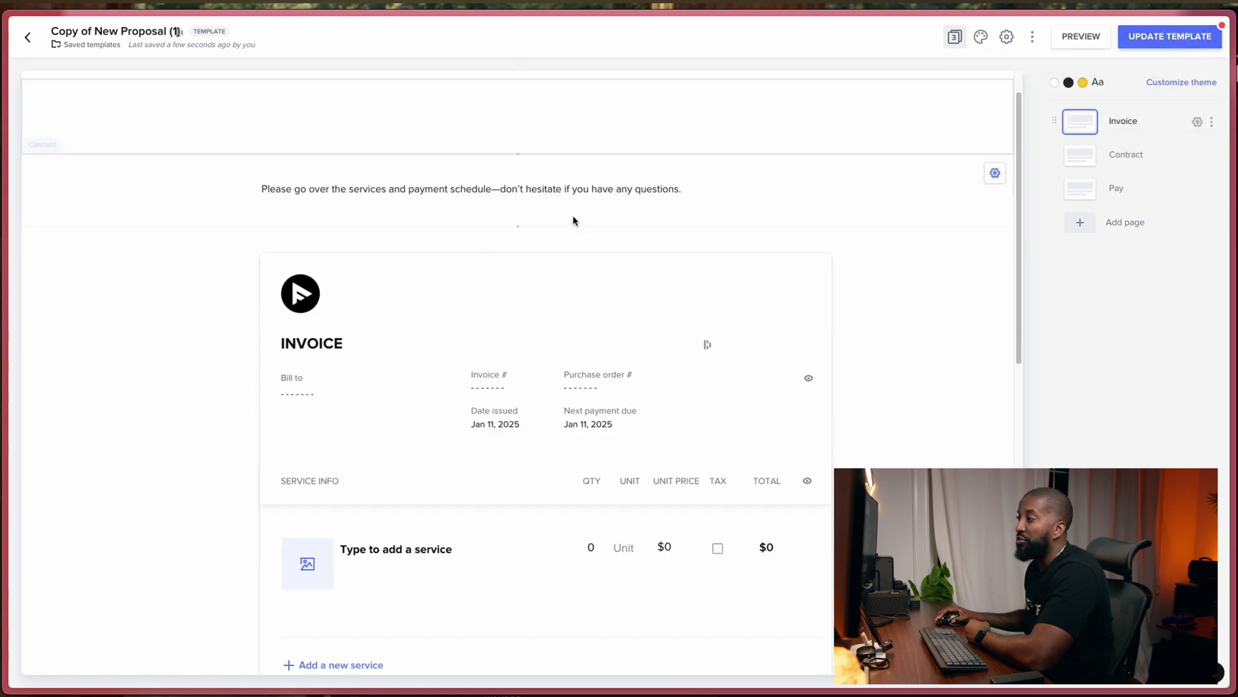
{"action": "scroll", "coordinate": [443, 439], "scroll_direction": "down", "scroll_amount": 9}
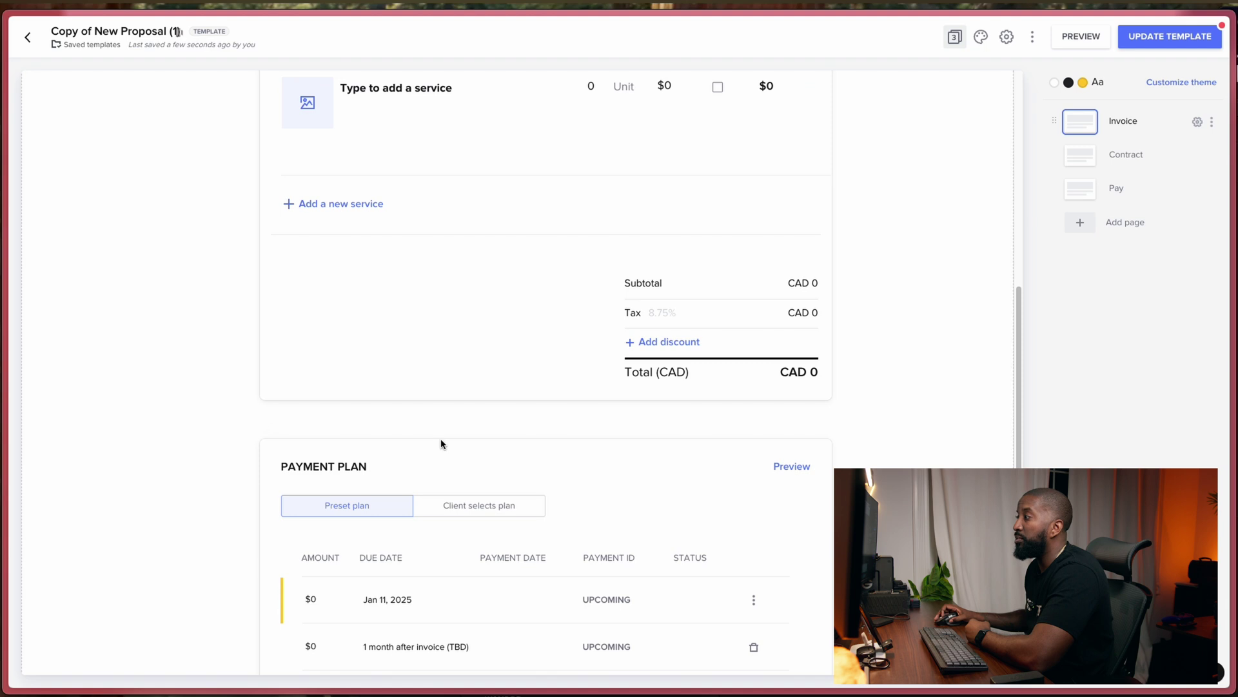
{"action": "scroll", "coordinate": [443, 437], "scroll_direction": "up", "scroll_amount": 10}
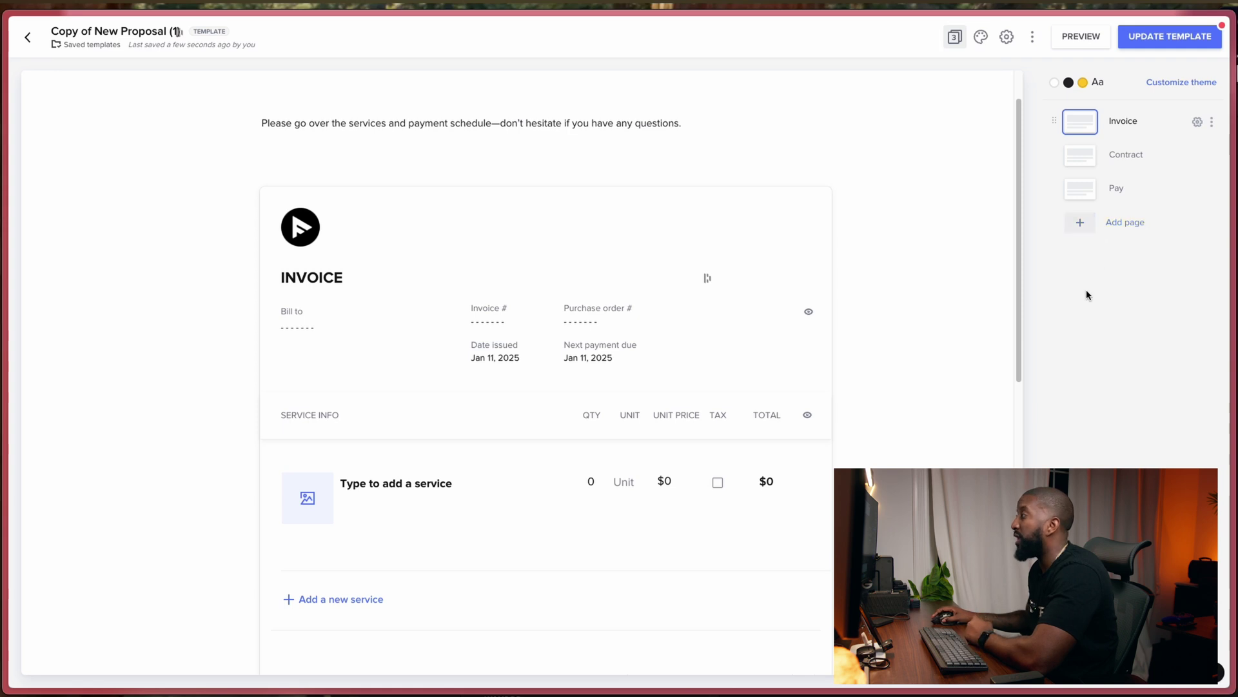
{"action": "left_click", "coordinate": [1089, 226]}
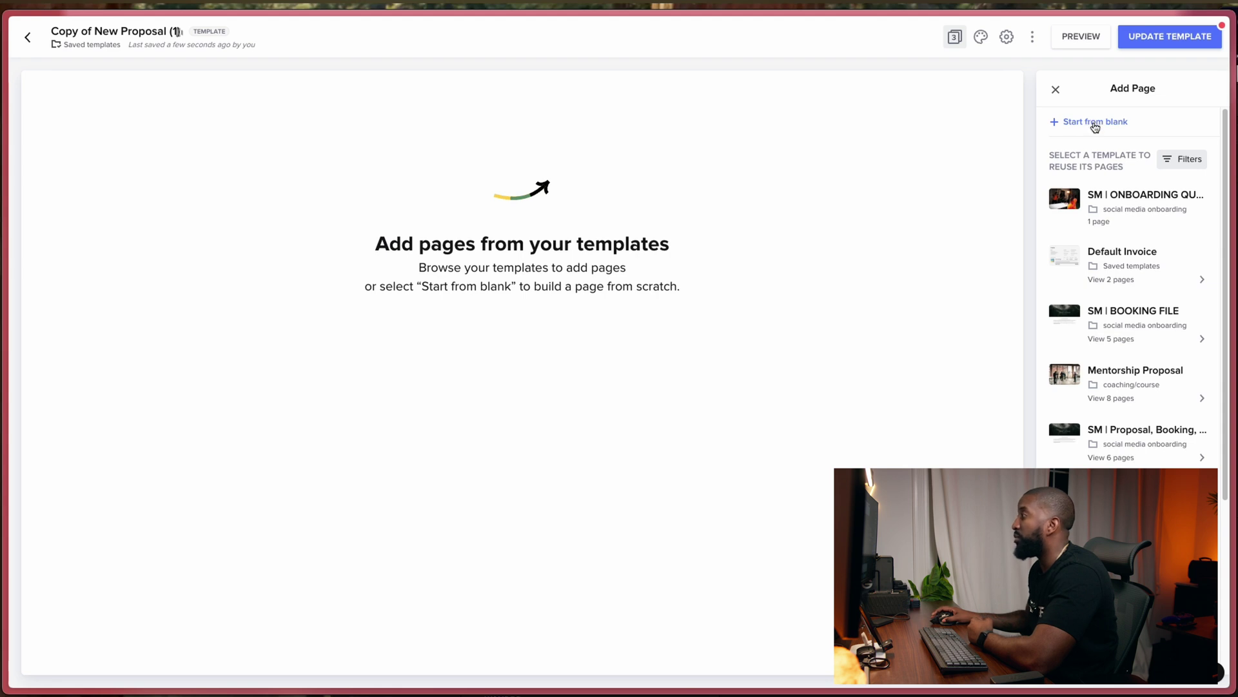
Add a blank page with an image block holding the film crew studio photo.
{"action": "left_click", "coordinate": [1094, 124]}
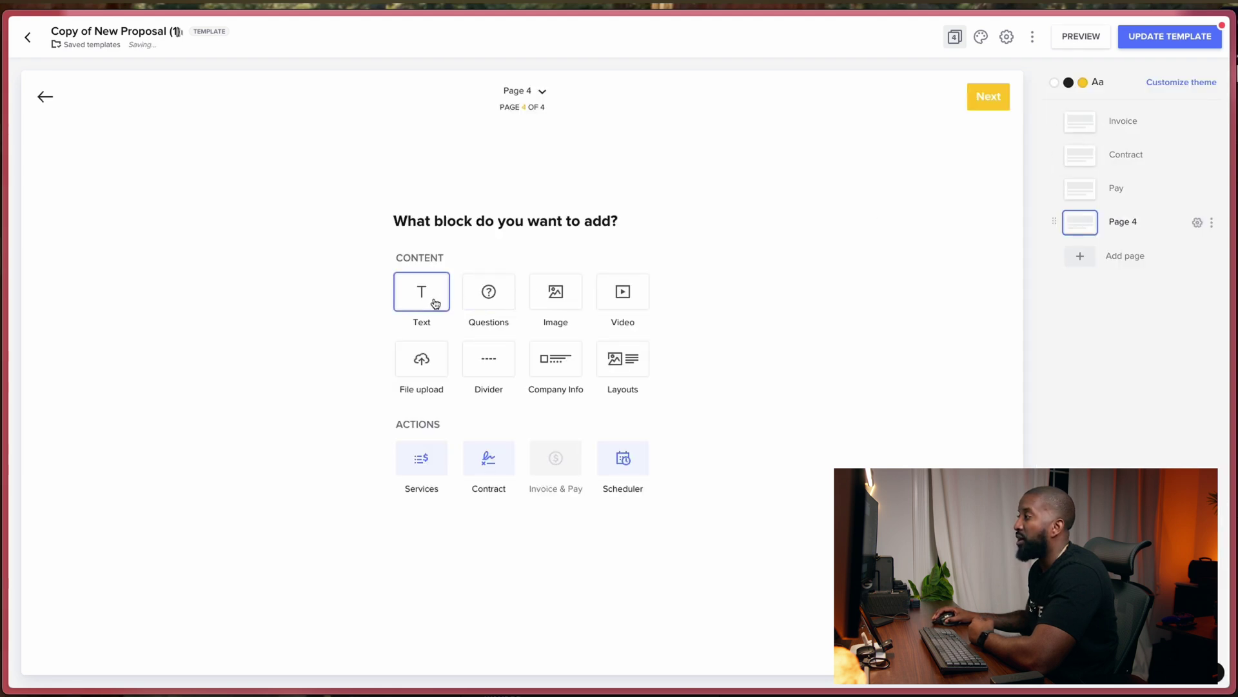
{"action": "left_click", "coordinate": [575, 305]}
{"action": "left_click", "coordinate": [500, 228]}
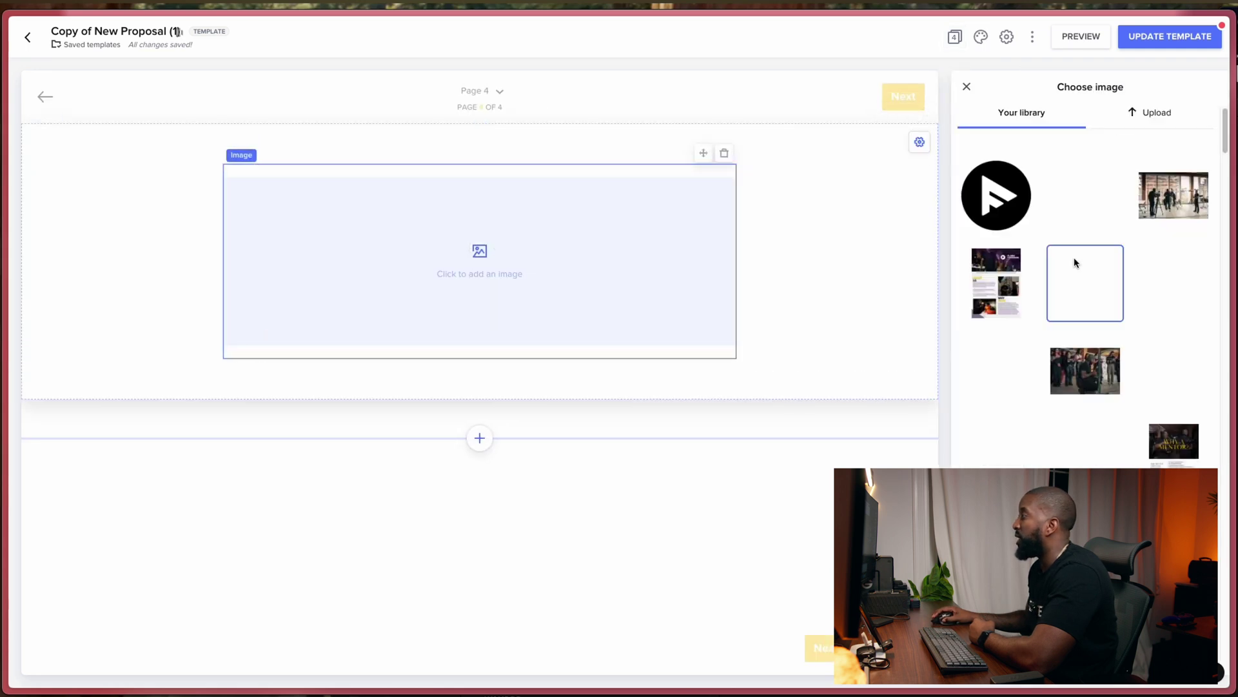
{"action": "left_click", "coordinate": [1182, 200]}
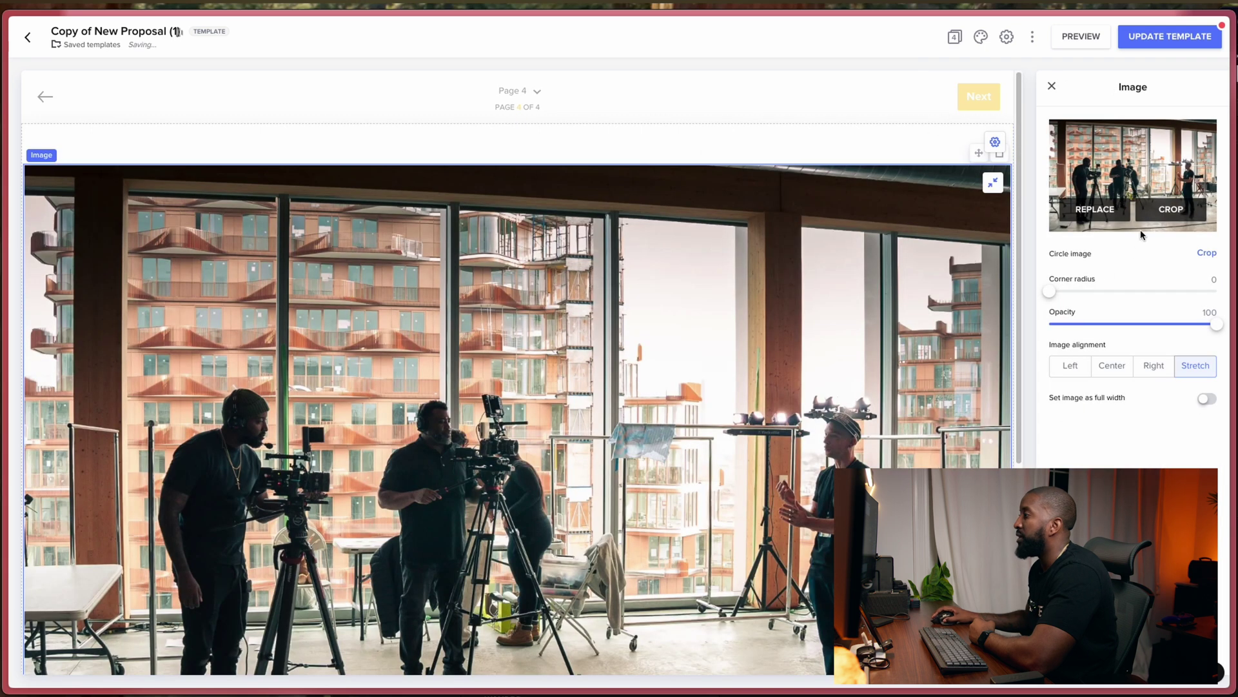
Crop the crew photo to a custom wide ratio and close the image settings.
{"action": "left_click", "coordinate": [1171, 209]}
{"action": "left_click", "coordinate": [471, 243]}
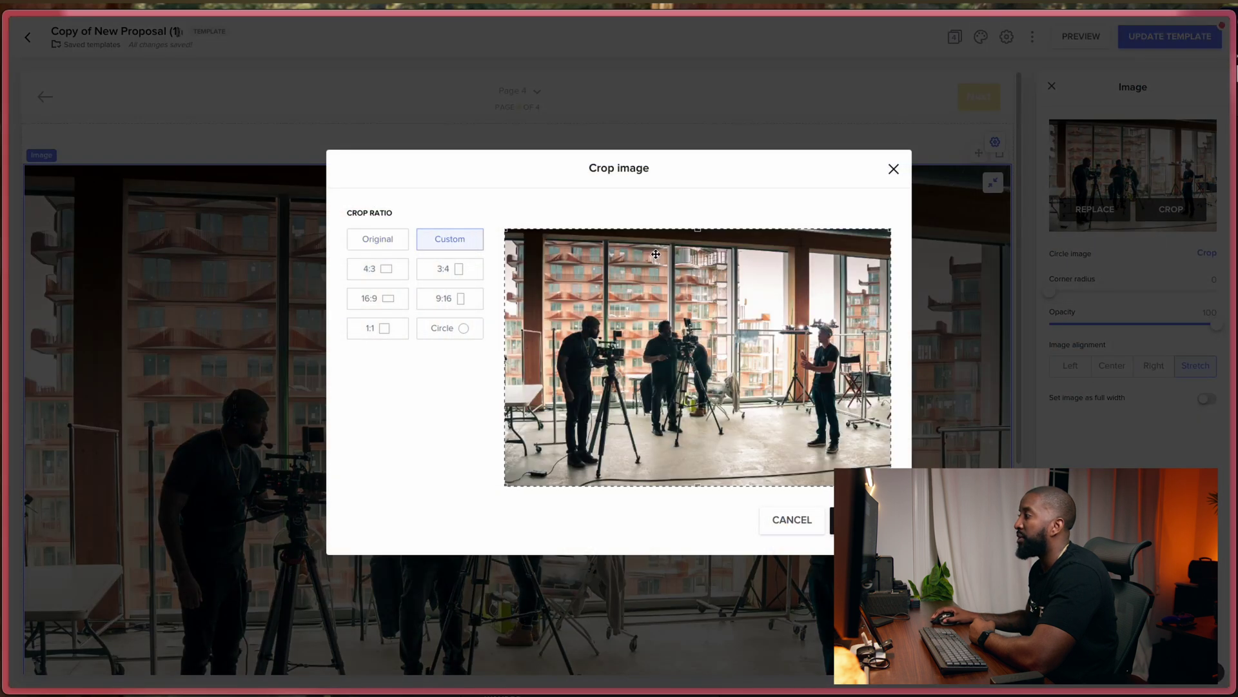
{"action": "left_click", "coordinate": [831, 520]}
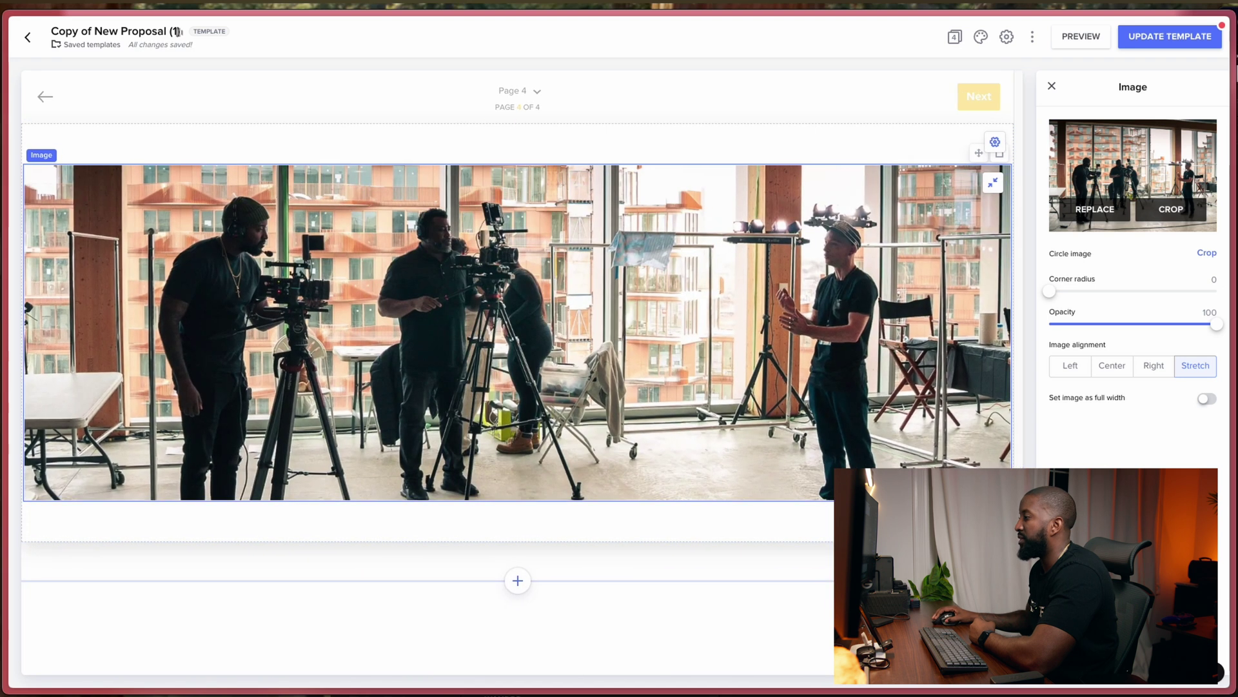
{"action": "left_click", "coordinate": [1052, 86]}
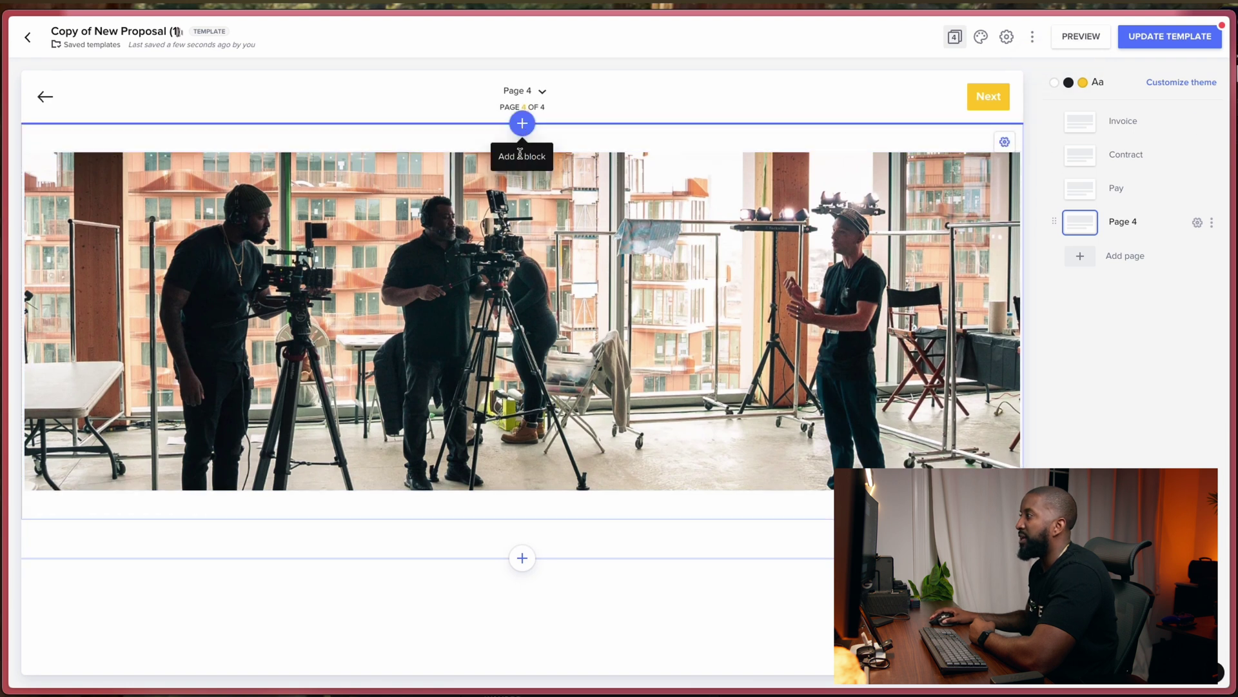
Add a text block above the photo titled 'FLASH FORWARD SERVICE GUIDE'.
{"action": "left_click", "coordinate": [523, 123]}
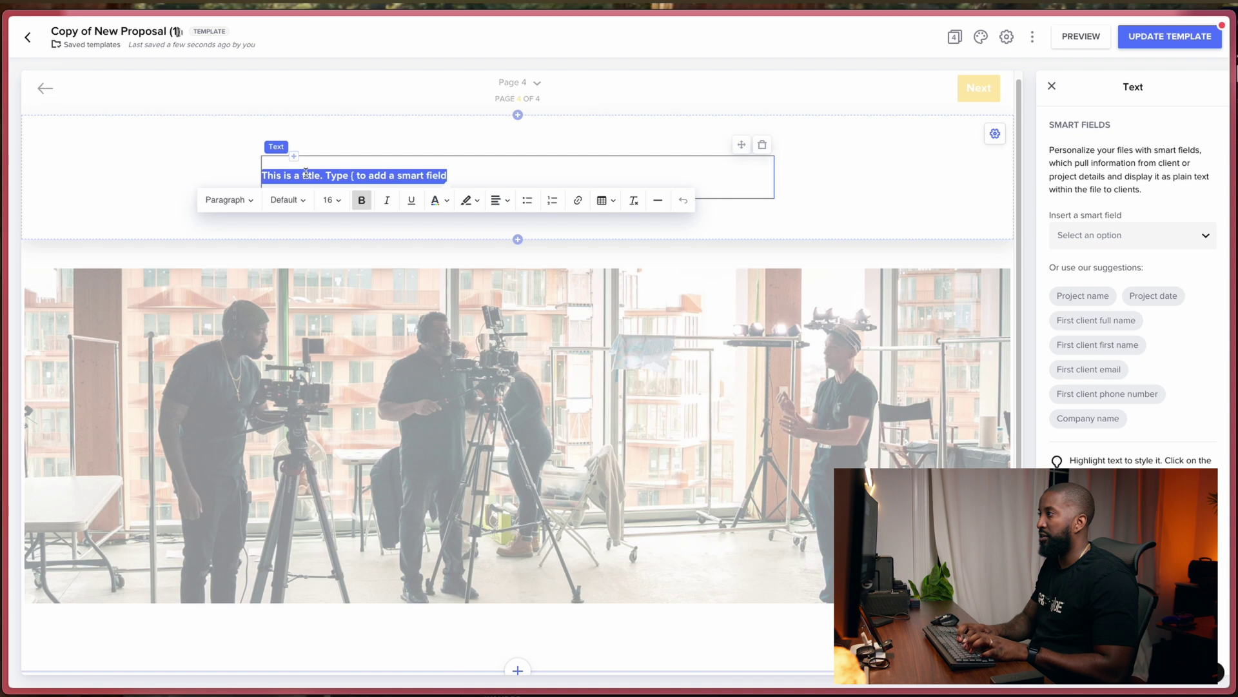
{"action": "key", "text": "BackSpace"}
{"action": "type", "text": "FLASH FO"}
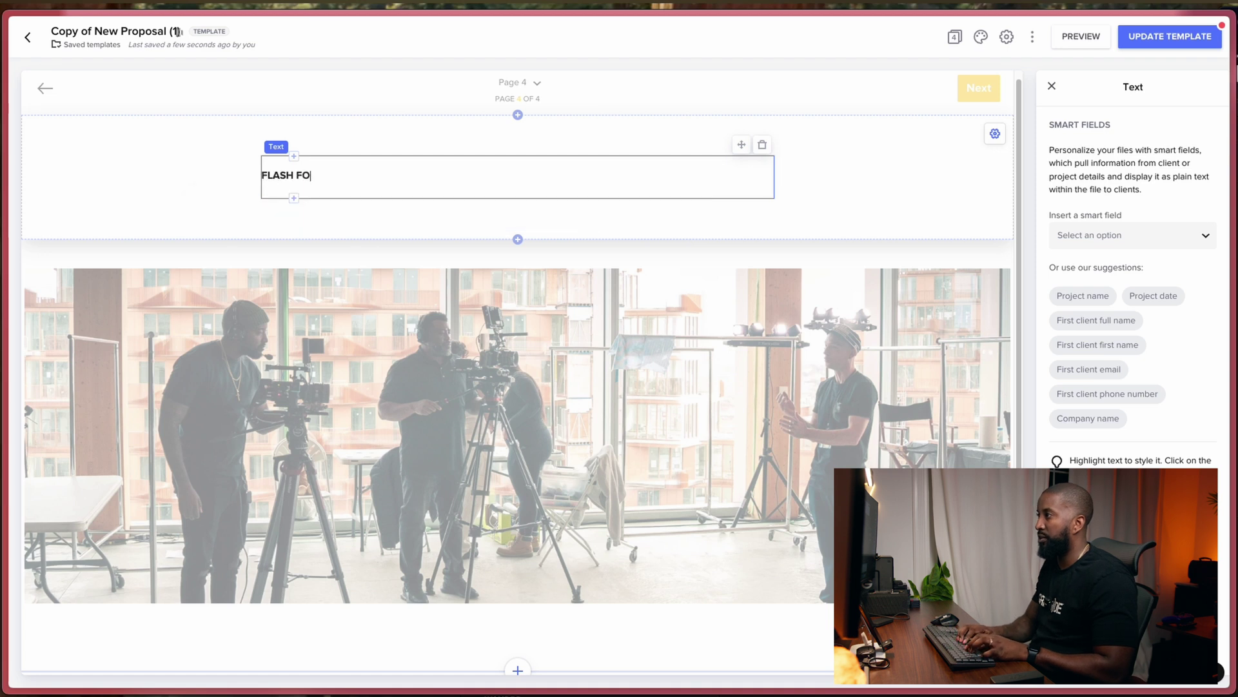
{"action": "type", "text": "RWARD W"}
{"action": "type", "text": "ERVICE GUIDE"}
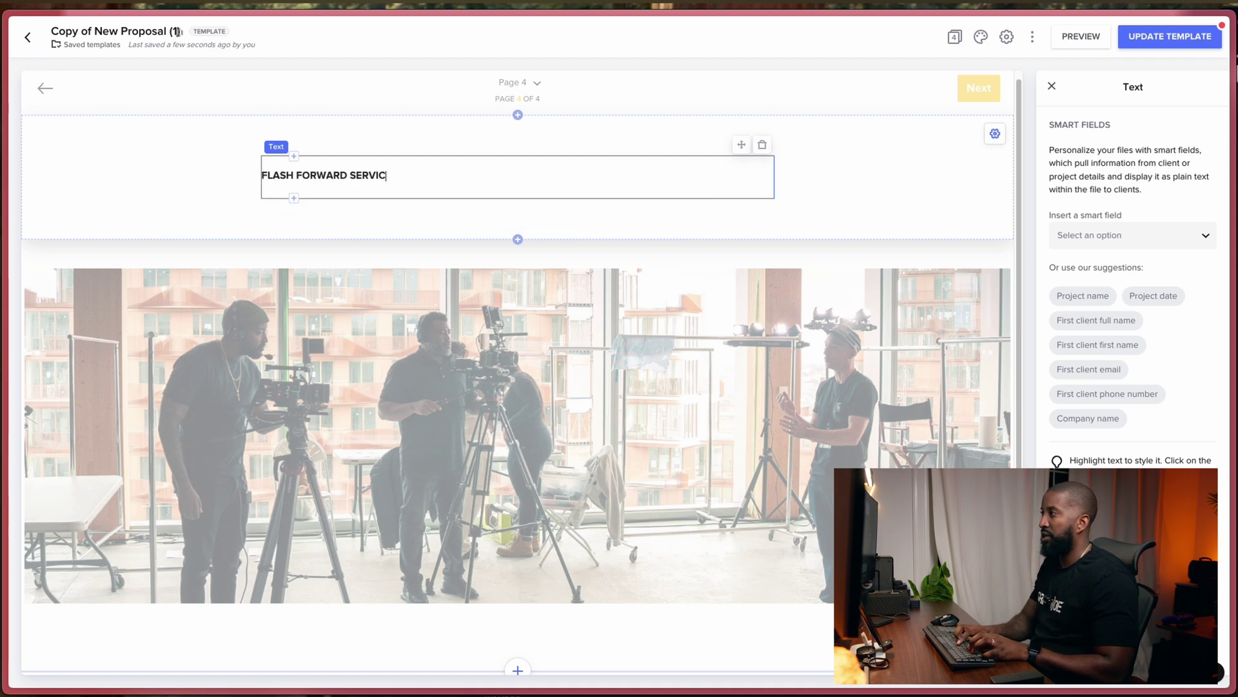
{"action": "key", "text": "shift+Home"}
Format the title at size 36 (Huge), centre-aligned and yellow.
{"action": "left_click", "coordinate": [145, 151]}
{"action": "left_click", "coordinate": [173, 305]}
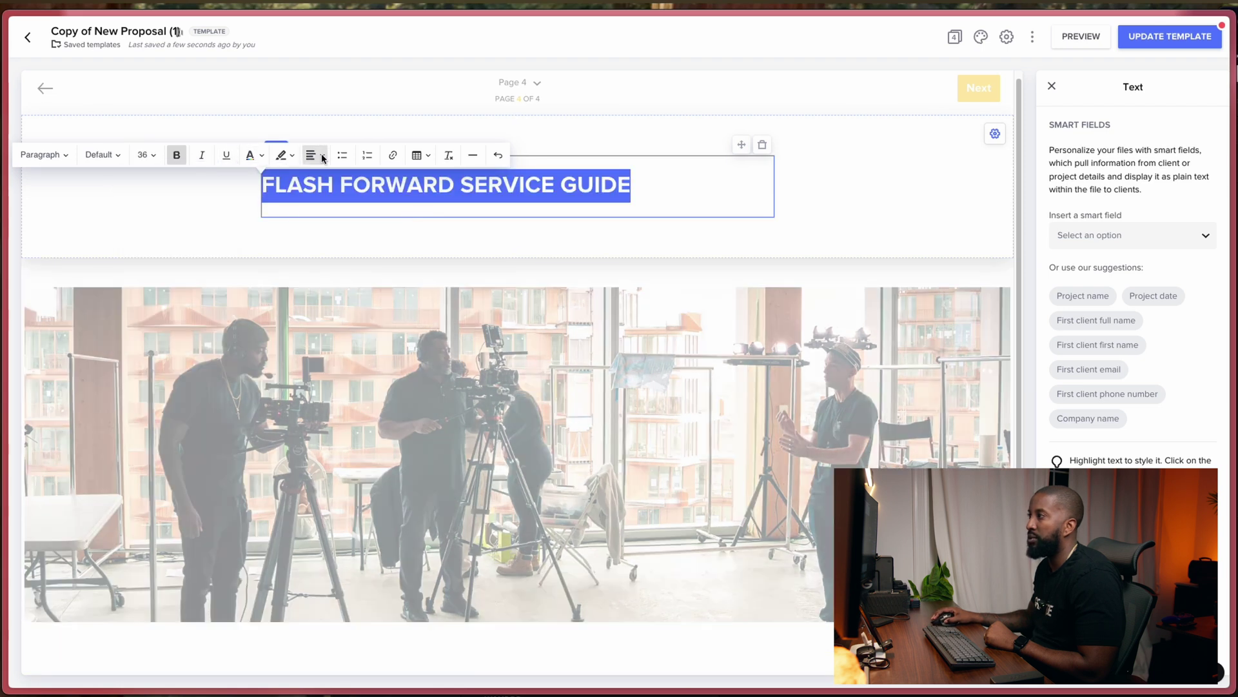
{"action": "left_click", "coordinate": [315, 155]}
{"action": "left_click", "coordinate": [327, 175]}
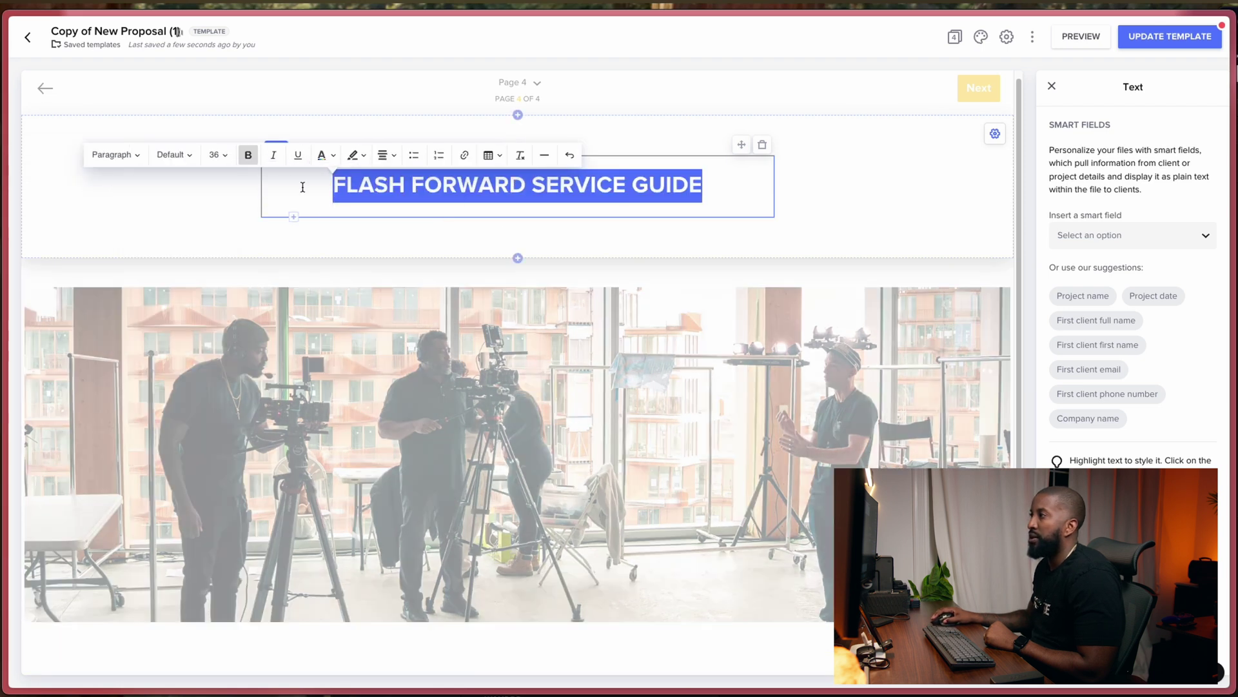
{"action": "left_click", "coordinate": [321, 155]}
{"action": "left_click", "coordinate": [402, 339]}
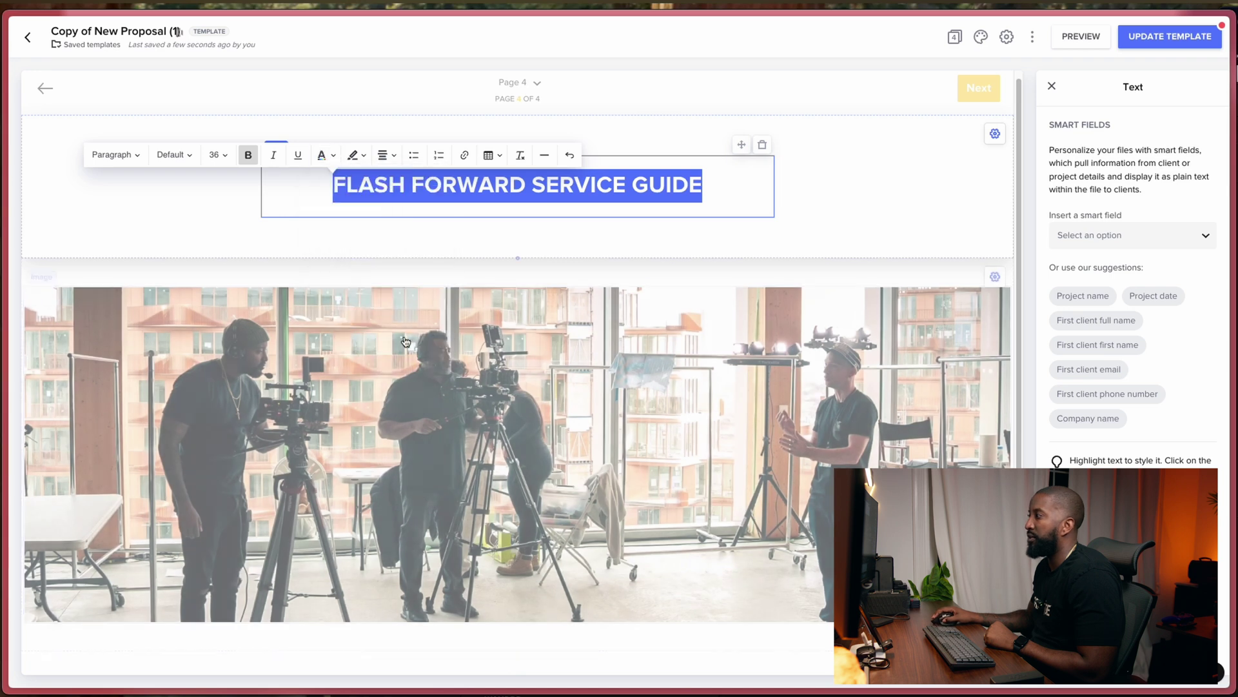
{"action": "left_click", "coordinate": [864, 235]}
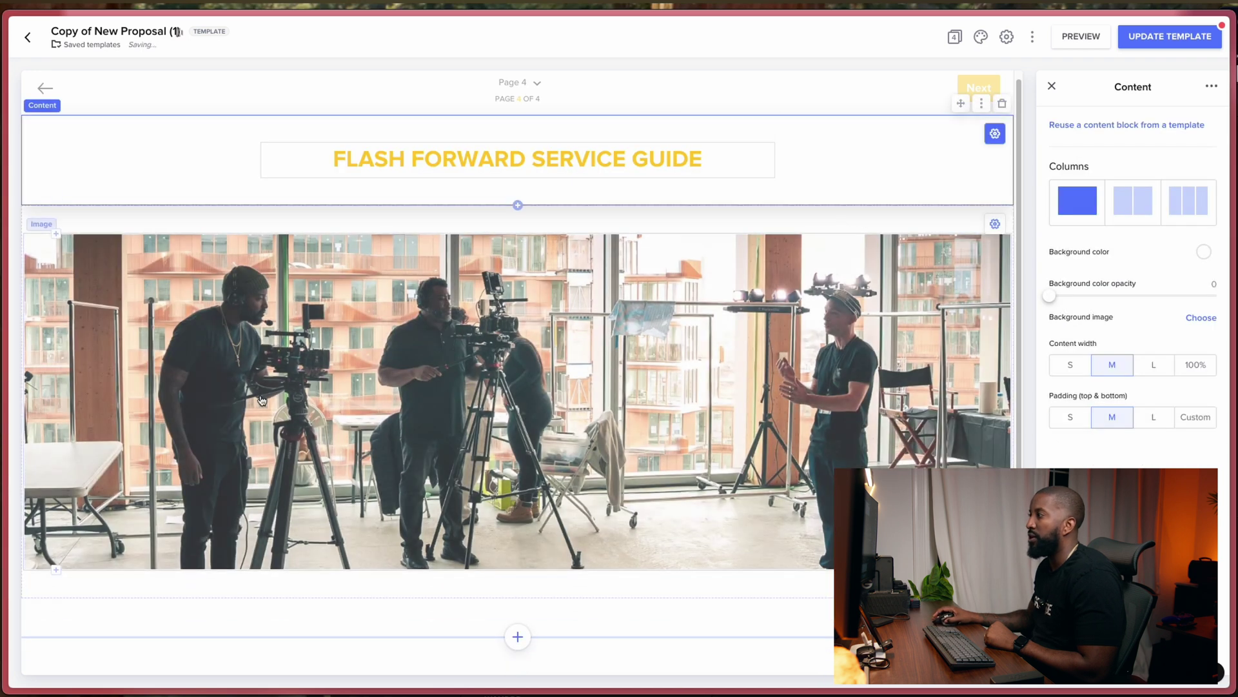
{"action": "scroll", "coordinate": [445, 310], "scroll_direction": "down", "scroll_amount": 2}
{"action": "scroll", "coordinate": [445, 310], "scroll_direction": "down", "scroll_amount": 2}
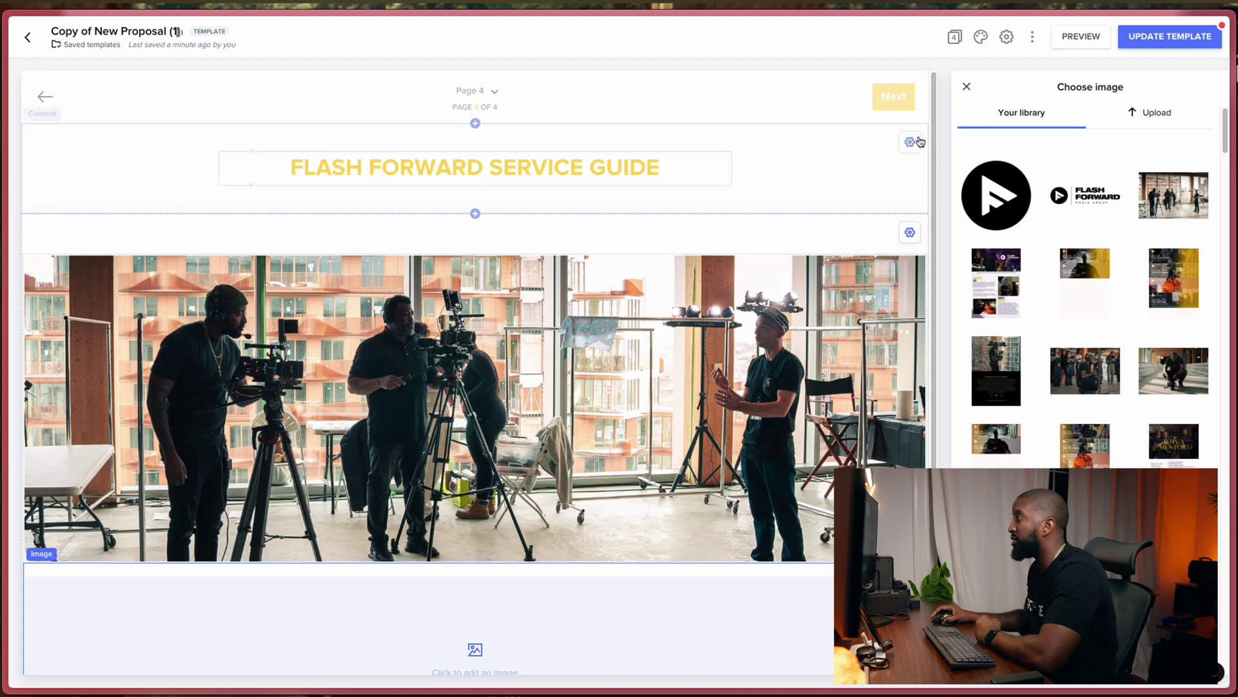
Replace the empty extra image block with a new image block below the crew photo.
{"action": "left_click", "coordinate": [462, 516]}
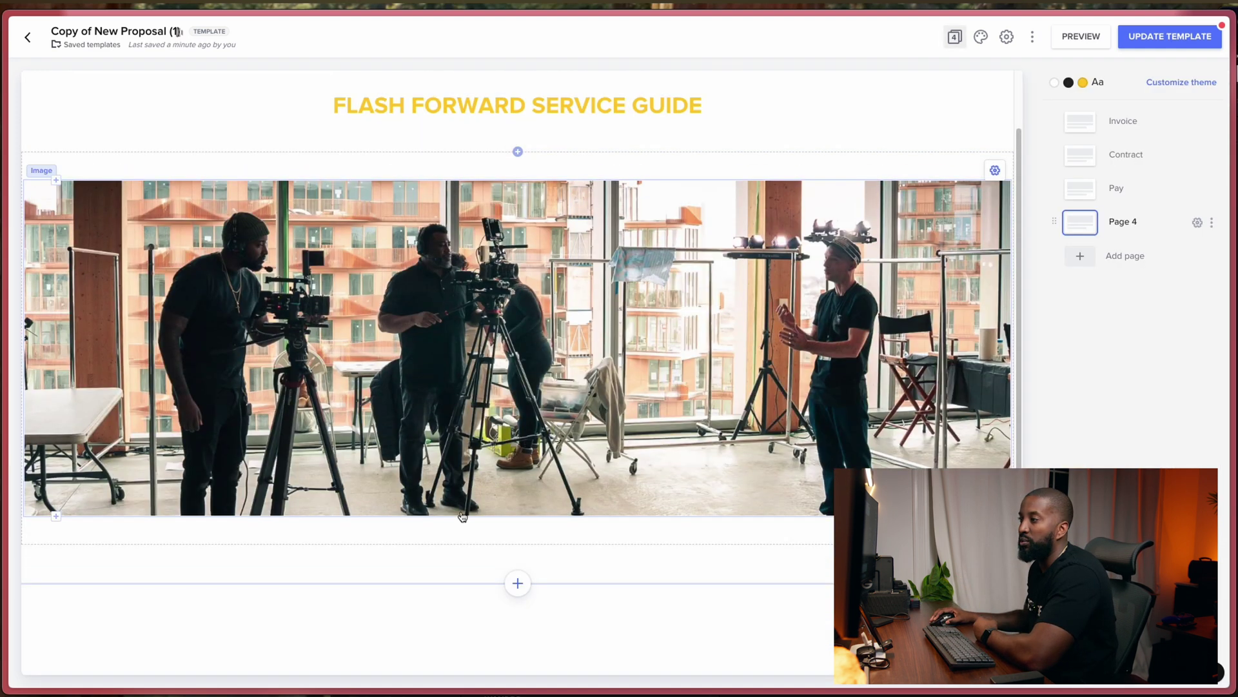
{"action": "left_click", "coordinate": [56, 516]}
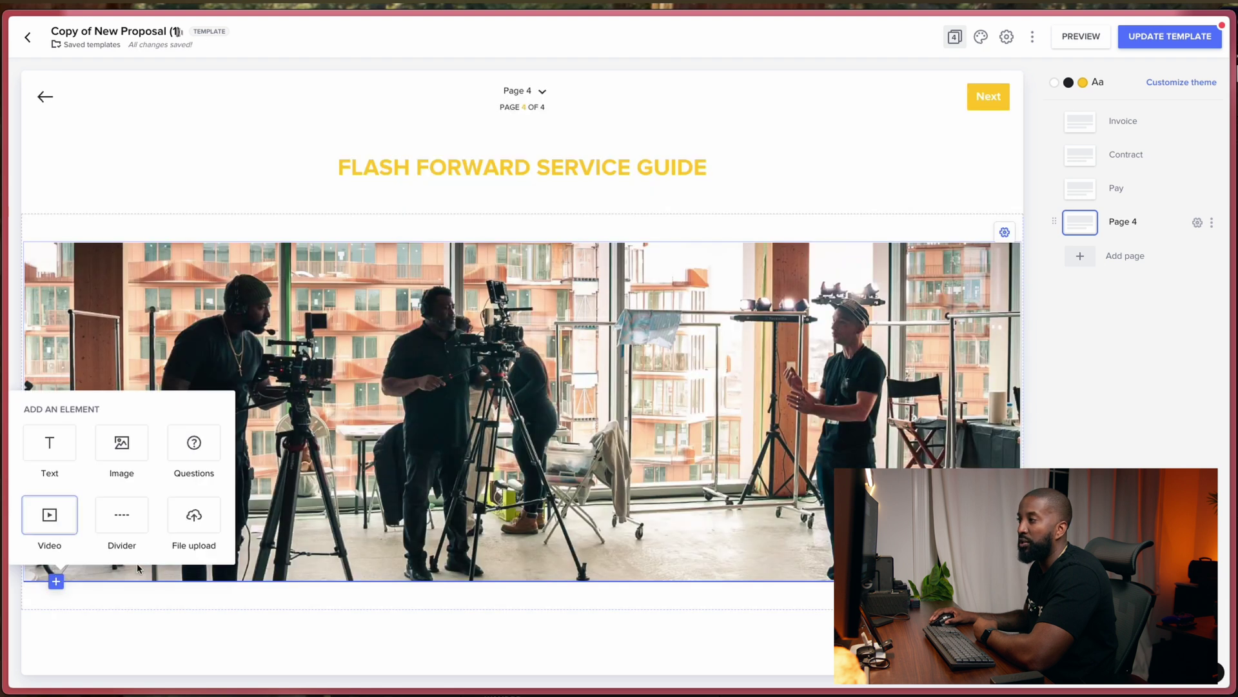
{"action": "left_click", "coordinate": [133, 455]}
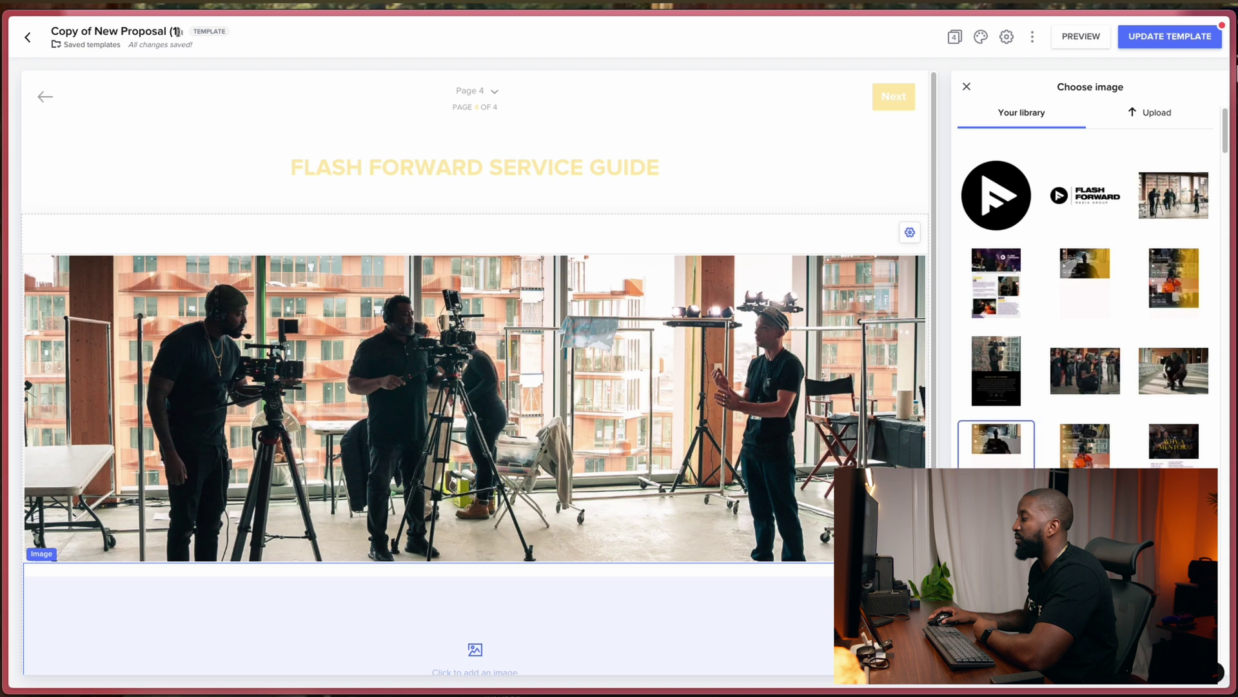
{"action": "scroll", "coordinate": [690, 406], "scroll_direction": "down", "scroll_amount": 1}
{"action": "scroll", "coordinate": [690, 406], "scroll_direction": "down", "scroll_amount": 3}
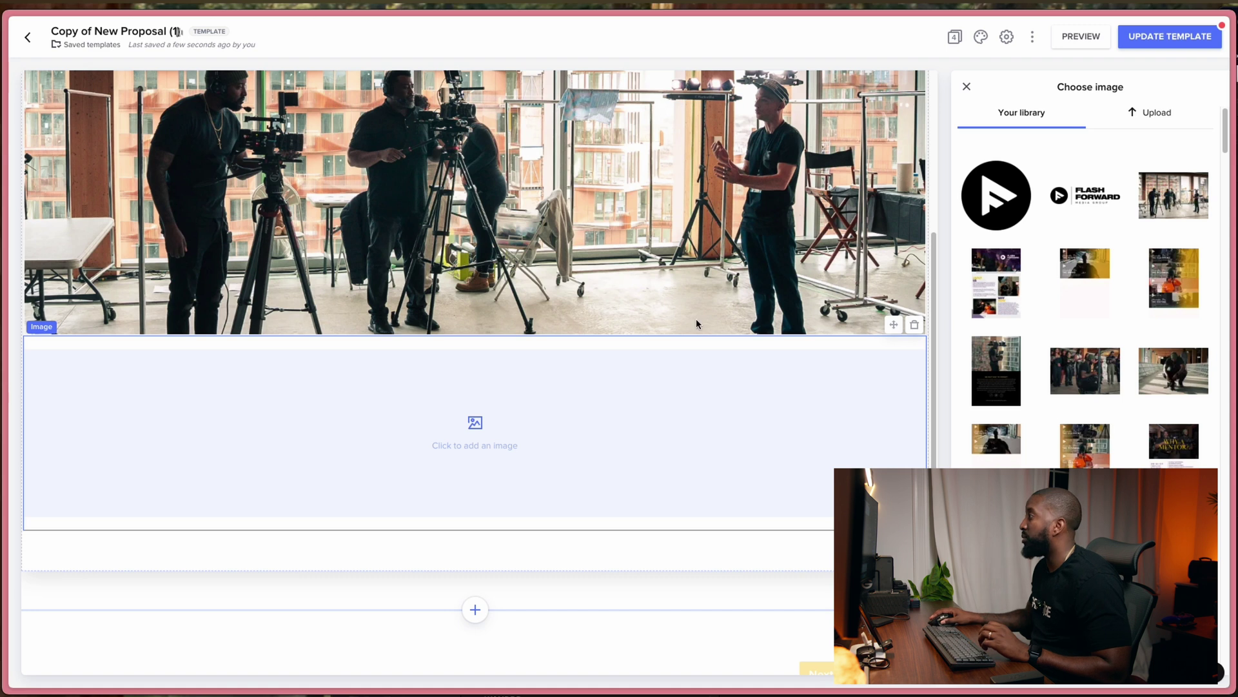
Upload the 'A INNOVATIVE PRODUCTION TEAM' graphic into the new image block and check it.
{"action": "left_click", "coordinate": [1134, 118]}
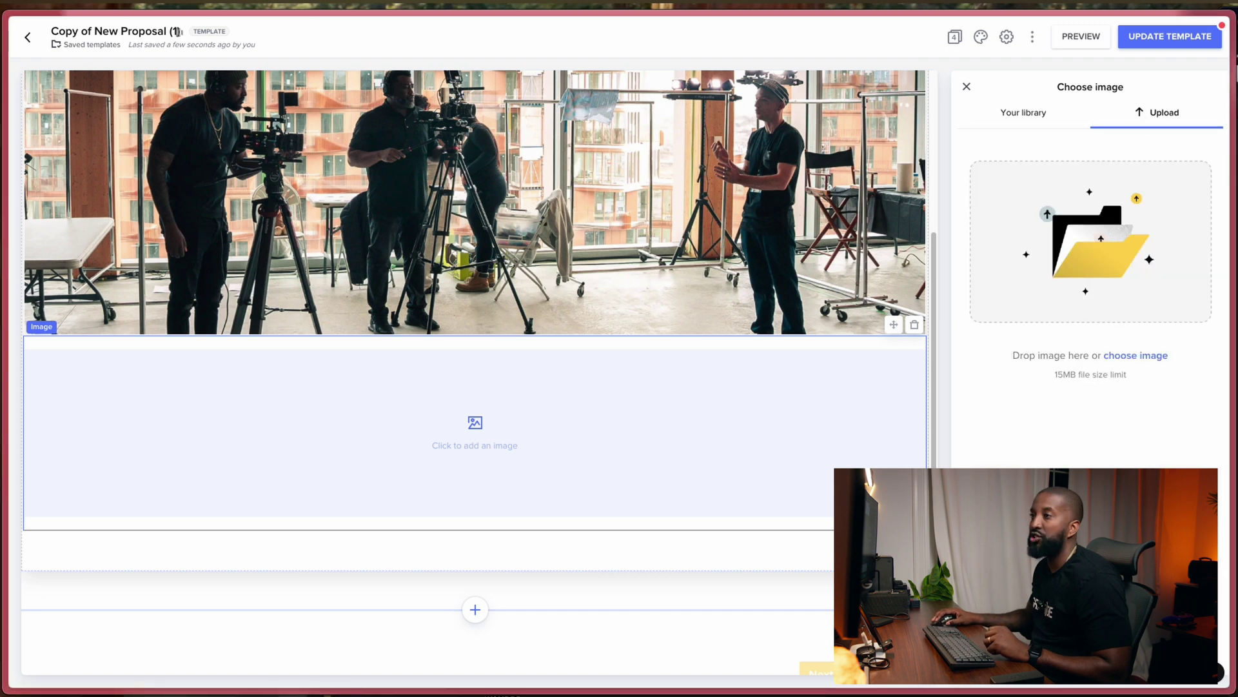
{"action": "left_click_drag", "start_coordinate": [783, 491], "coordinate": [1026, 332]}
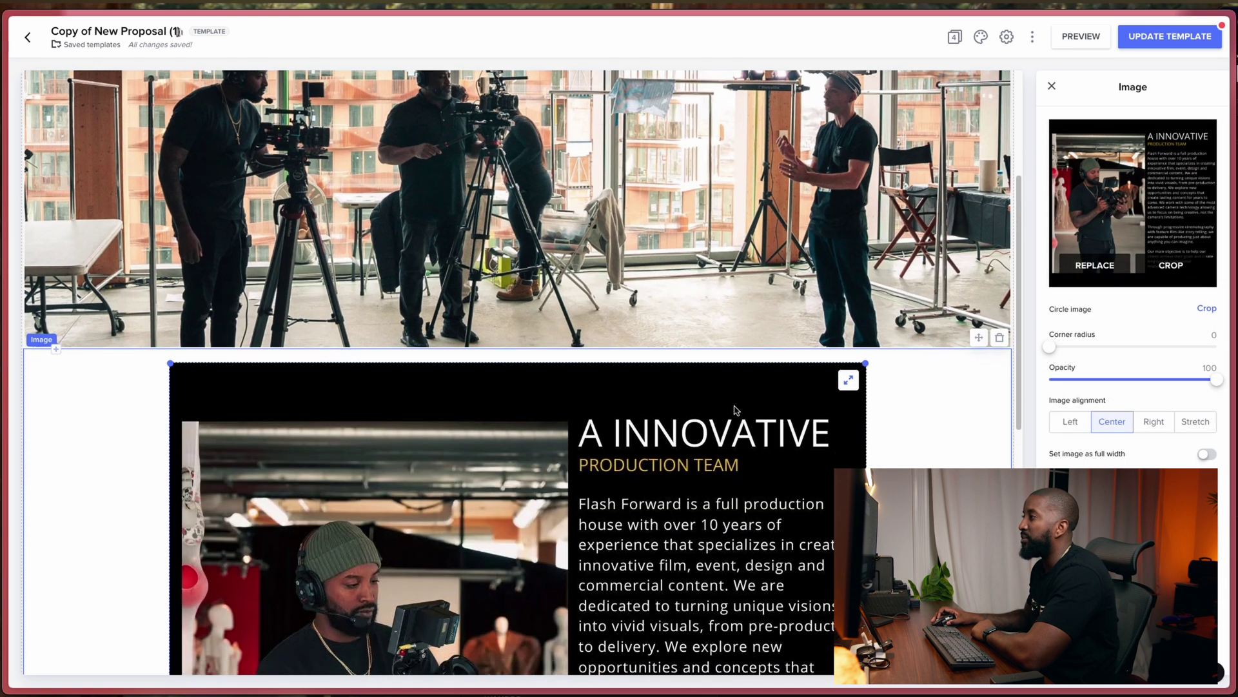
{"action": "scroll", "coordinate": [735, 409], "scroll_direction": "down", "scroll_amount": 7}
{"action": "scroll", "coordinate": [735, 410], "scroll_direction": "up", "scroll_amount": 2}
{"action": "scroll", "coordinate": [736, 410], "scroll_direction": "up", "scroll_amount": 2}
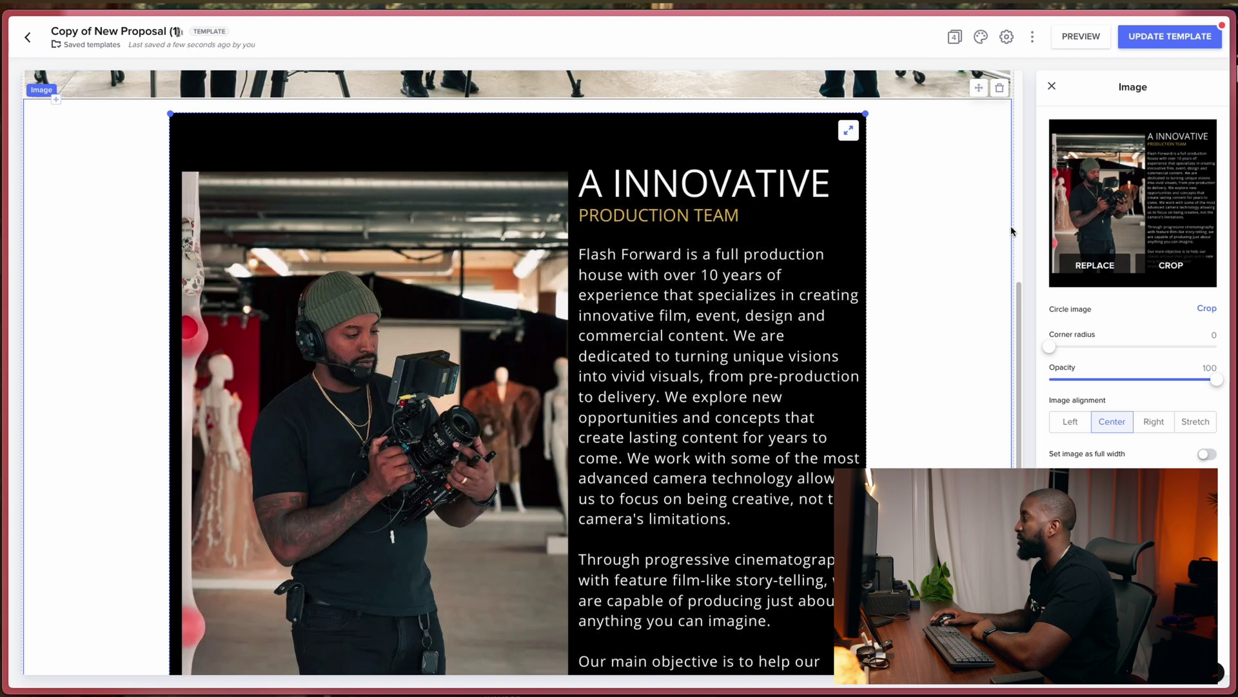
{"action": "scroll", "coordinate": [1018, 213], "scroll_direction": "up", "scroll_amount": 7}
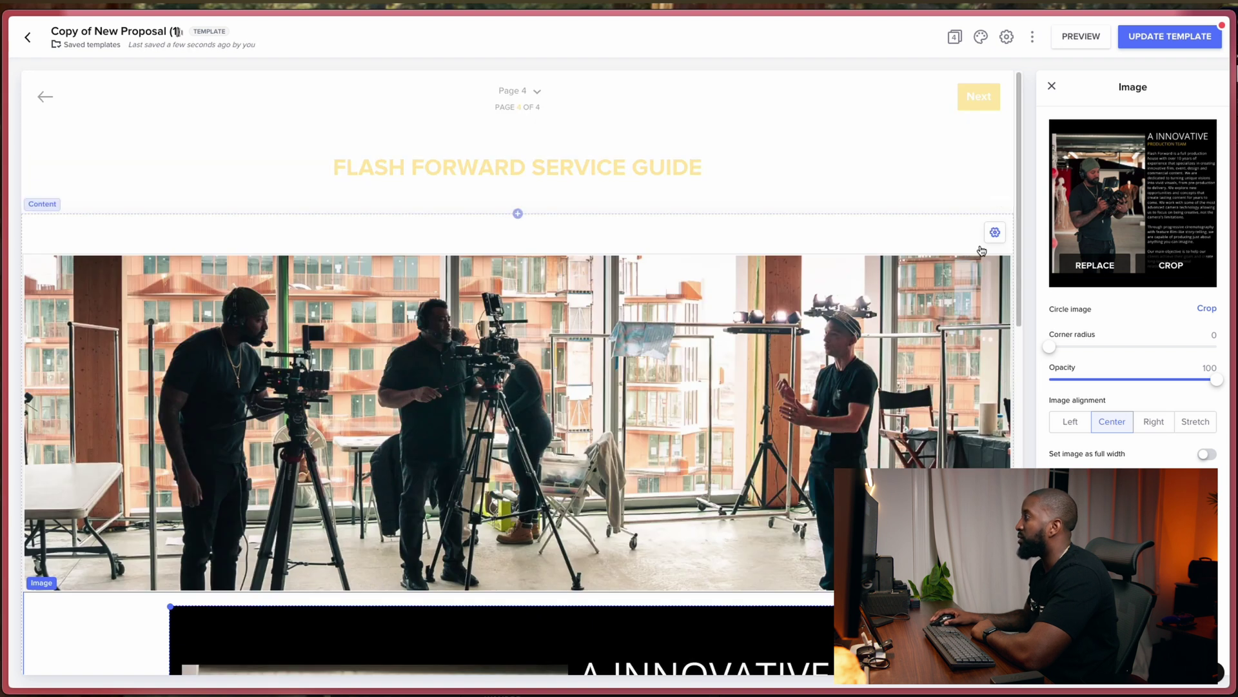
Set the team photo section's background colour to black (#000000).
{"action": "left_click", "coordinate": [996, 232]}
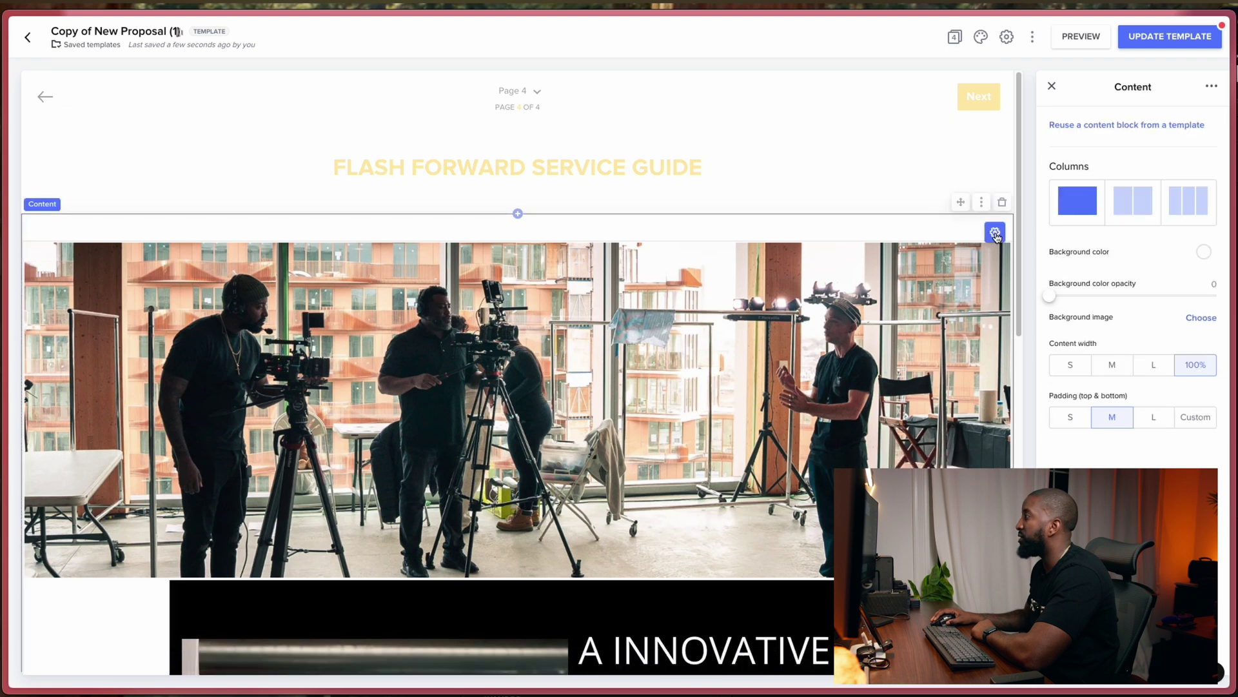
{"action": "left_click", "coordinate": [1205, 252]}
{"action": "left_click", "coordinate": [1157, 450]}
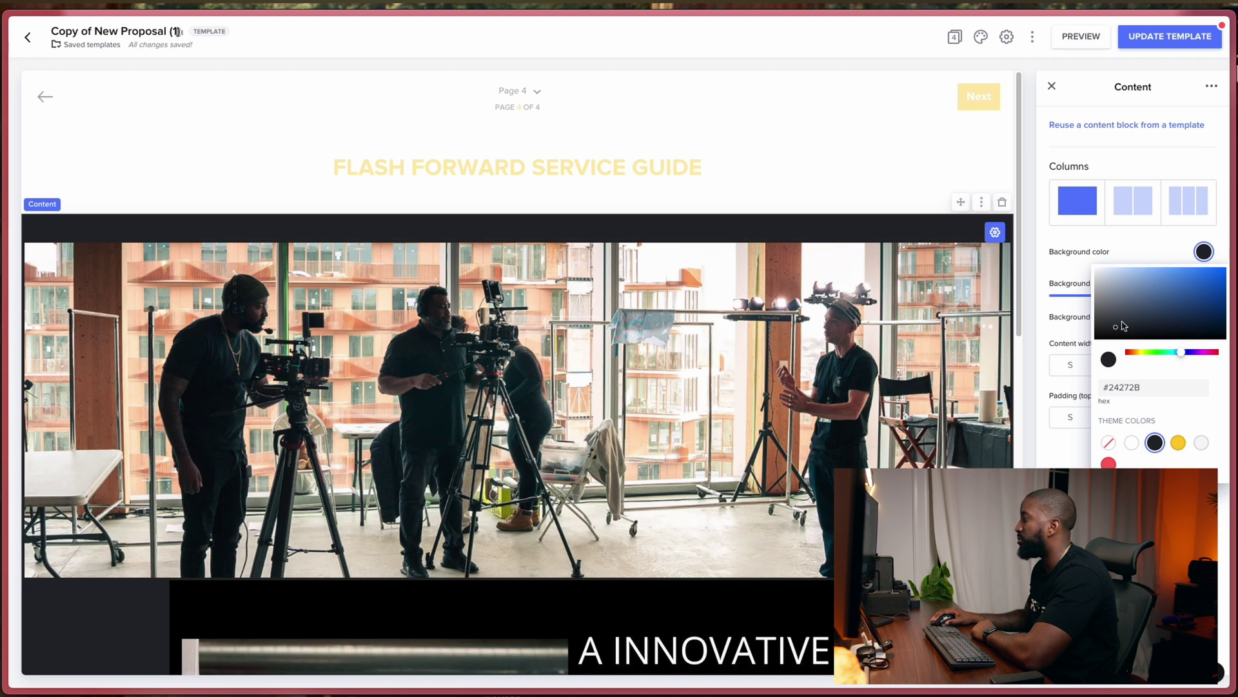
{"action": "left_click_drag", "start_coordinate": [1119, 329], "coordinate": [1047, 376]}
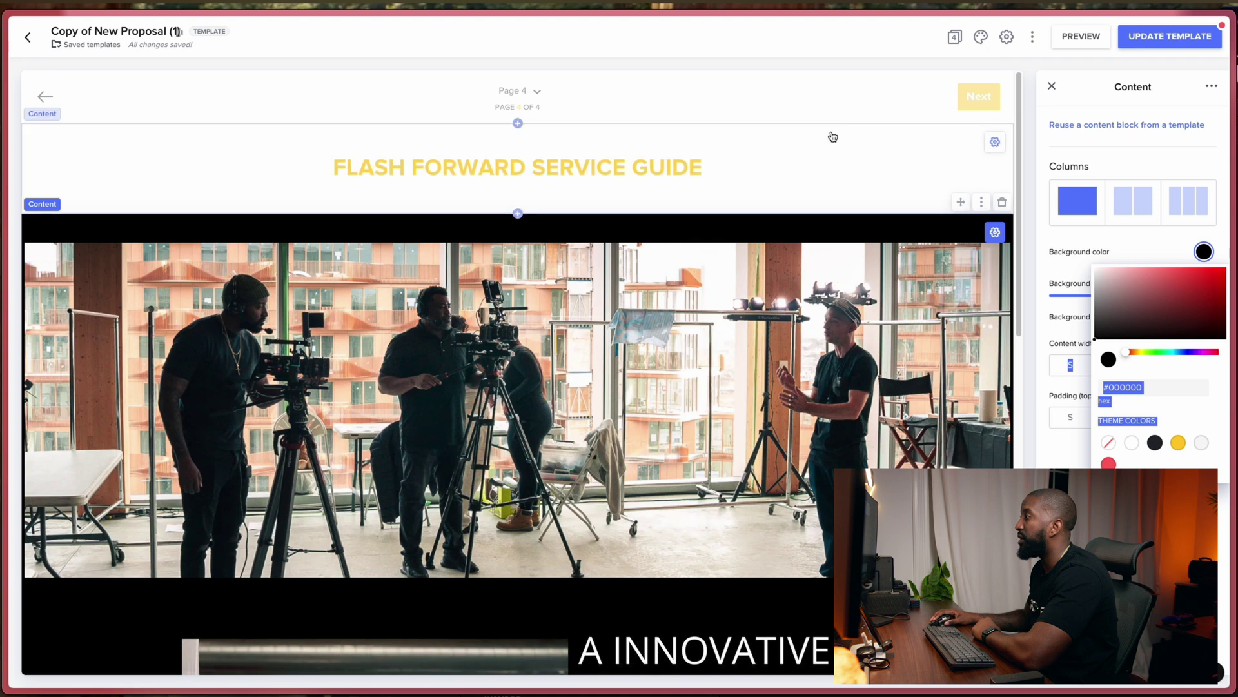
Set the FLASH FORWARD SERVICE GUIDE header section's background to black as well.
{"action": "left_click", "coordinate": [829, 133]}
{"action": "left_click", "coordinate": [1203, 251]}
{"action": "left_click_drag", "start_coordinate": [1114, 329], "coordinate": [1104, 335]}
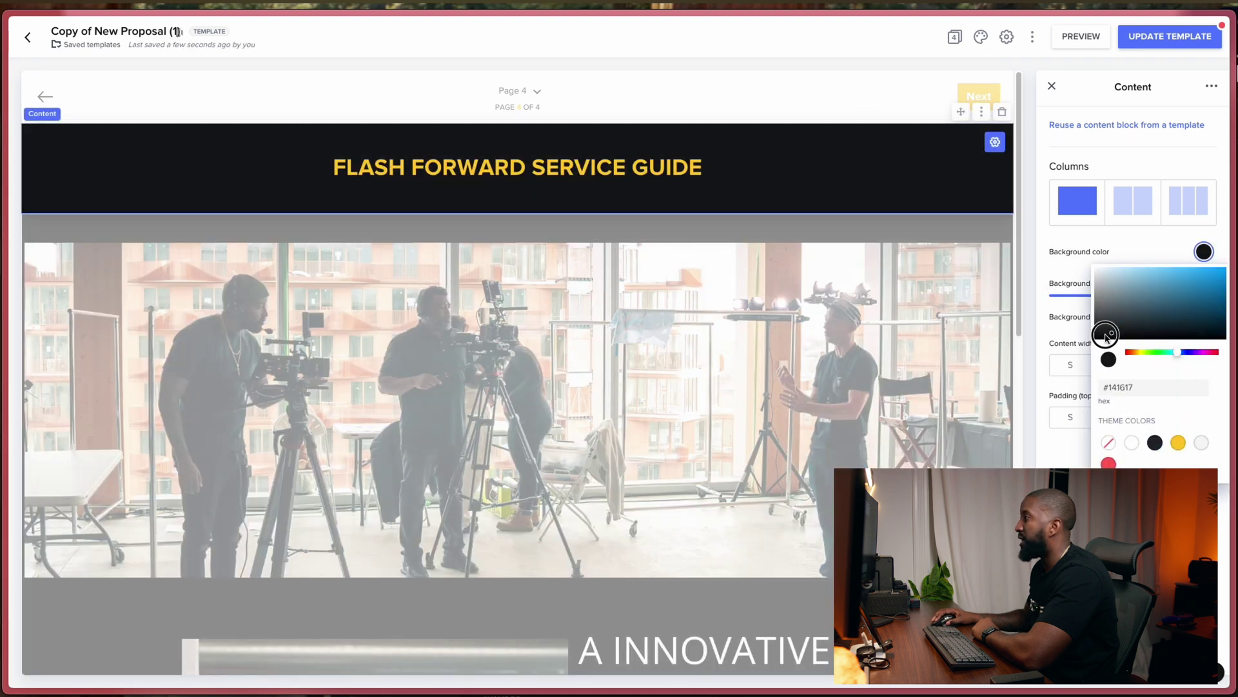
{"action": "left_click", "coordinate": [1052, 85]}
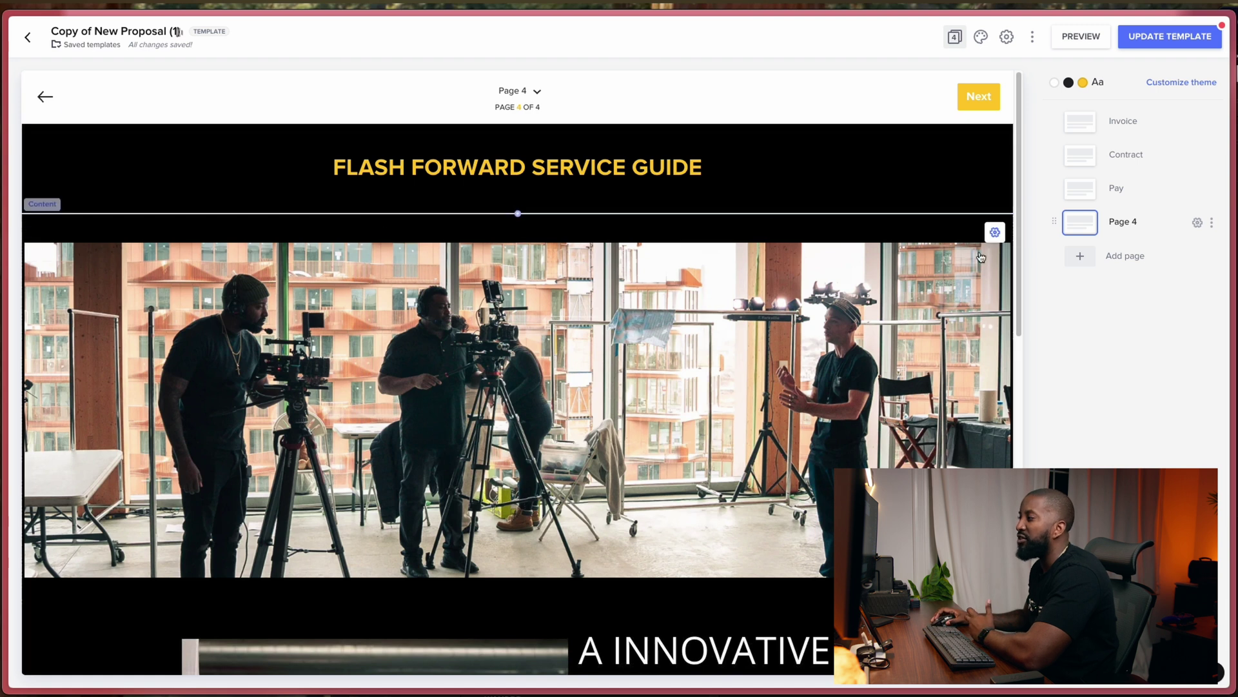
Add a new image block below the production team text.
{"action": "scroll", "coordinate": [691, 410], "scroll_direction": "down", "scroll_amount": 10}
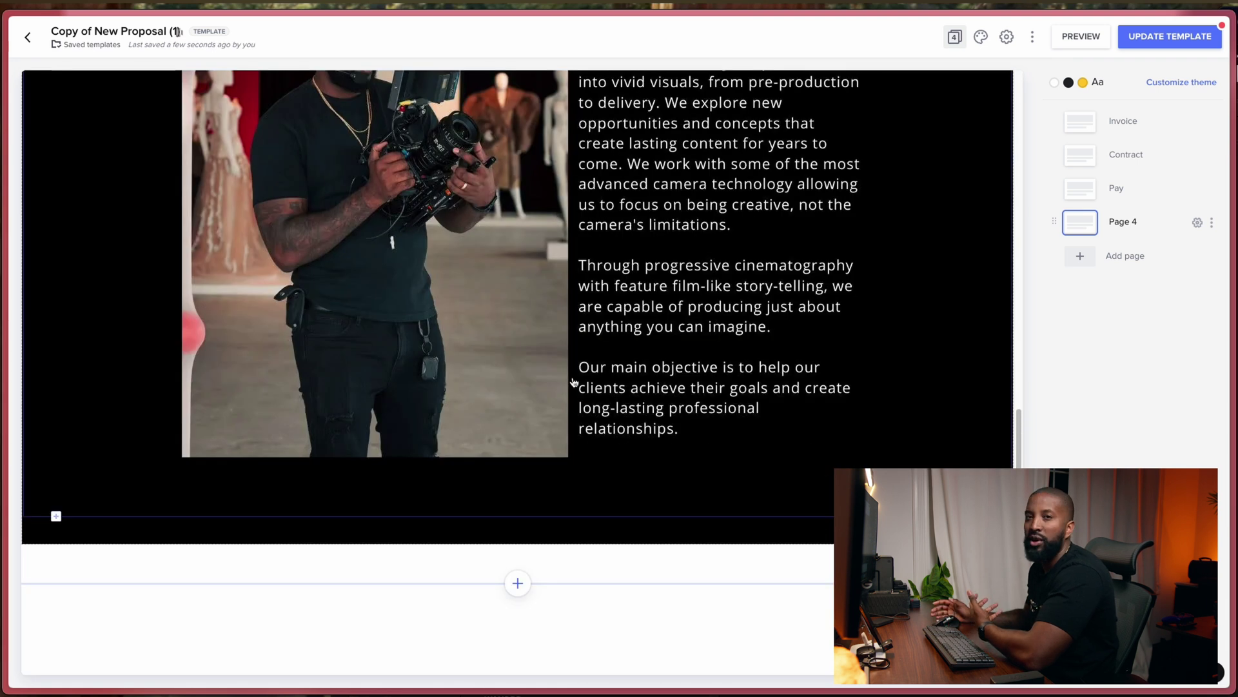
{"action": "scroll", "coordinate": [574, 381], "scroll_direction": "up", "scroll_amount": 5}
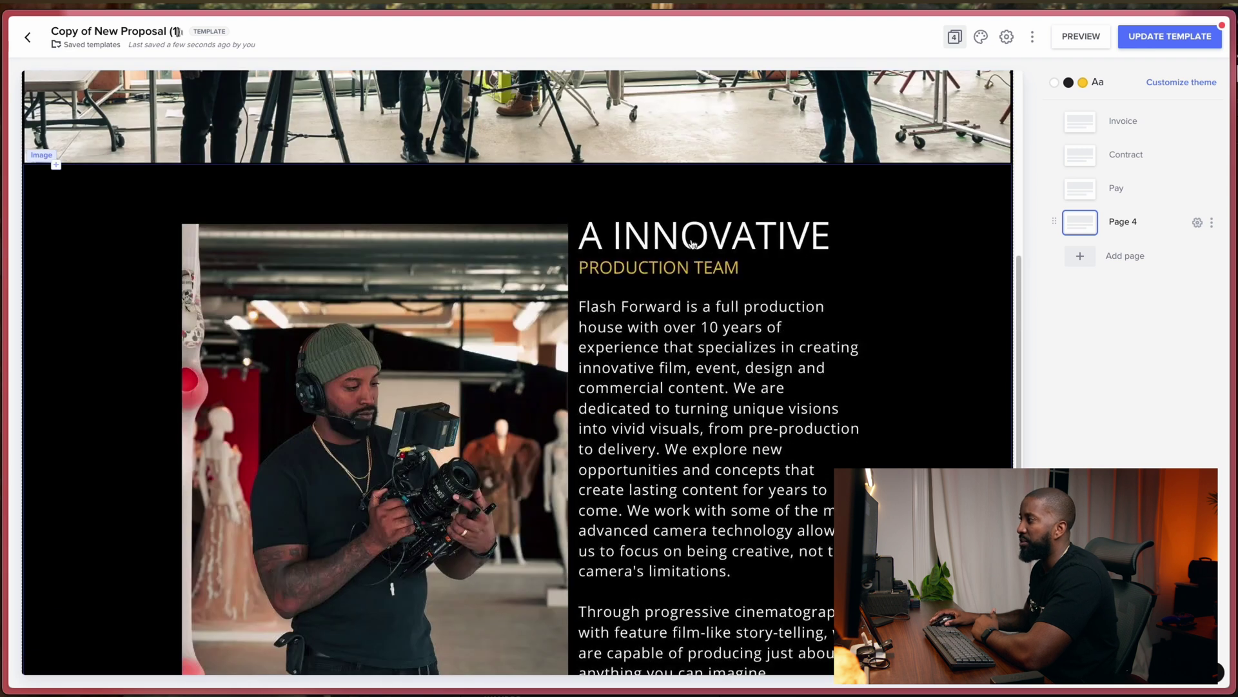
{"action": "scroll", "coordinate": [692, 244], "scroll_direction": "down", "scroll_amount": 4}
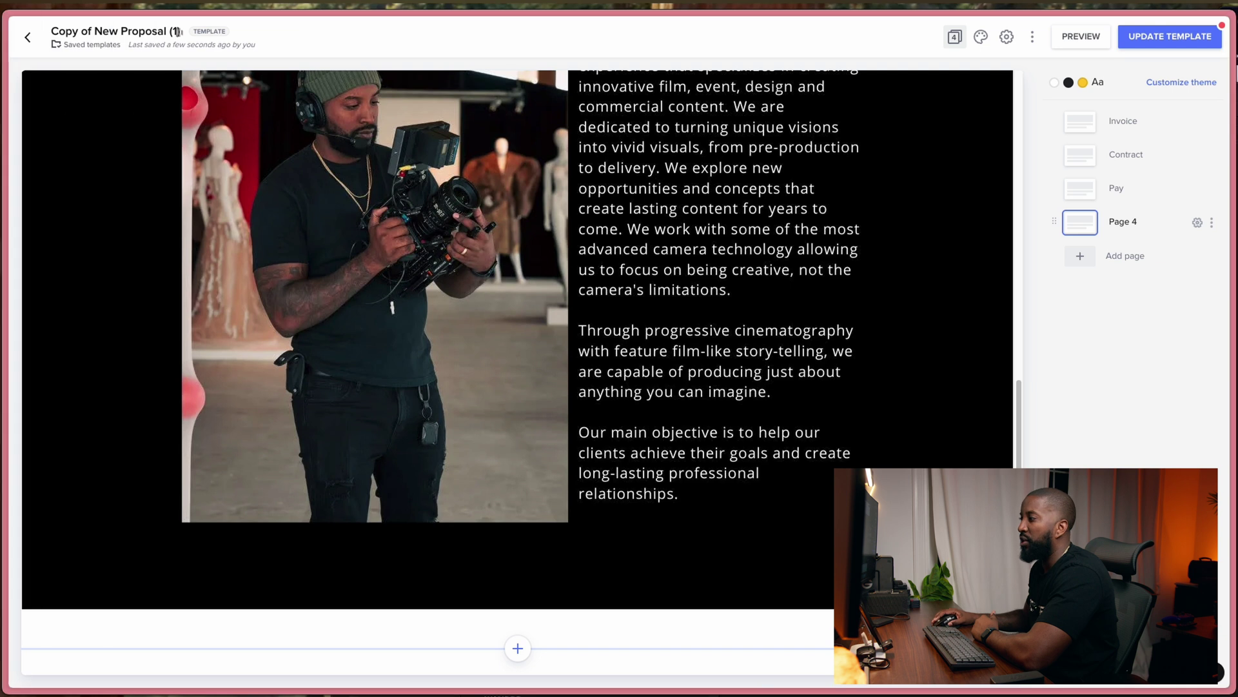
{"action": "scroll", "coordinate": [260, 552], "scroll_direction": "down", "scroll_amount": 1}
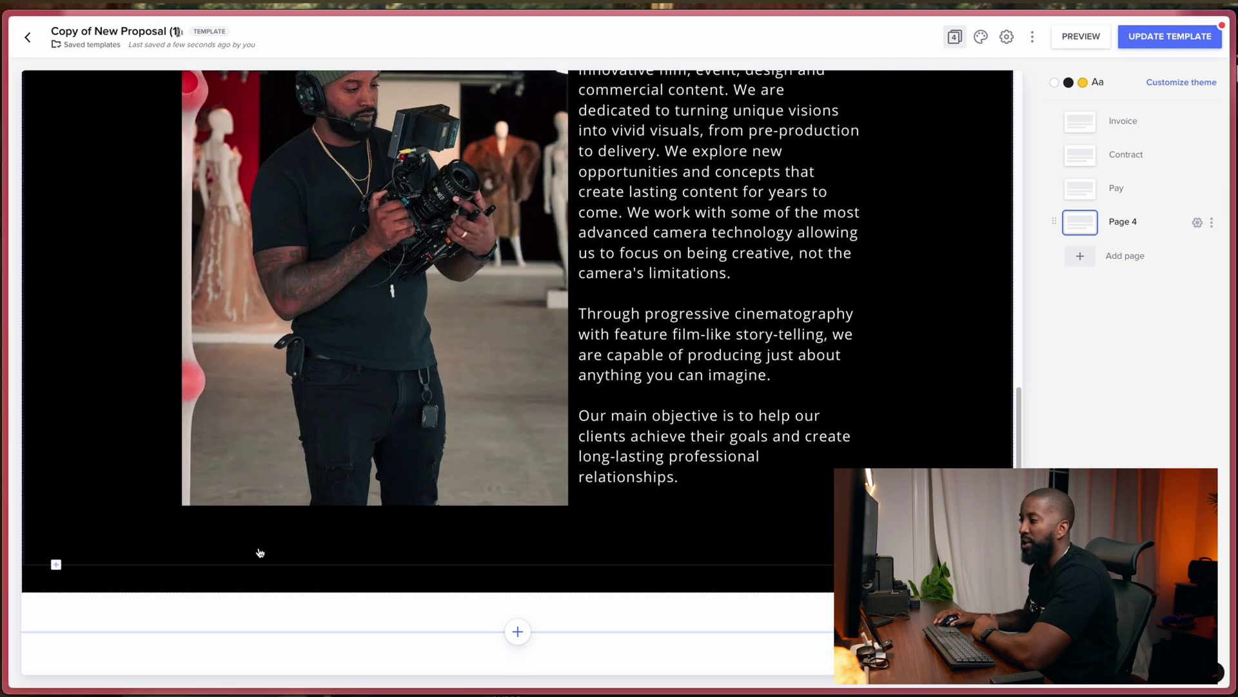
{"action": "left_click", "coordinate": [56, 566]}
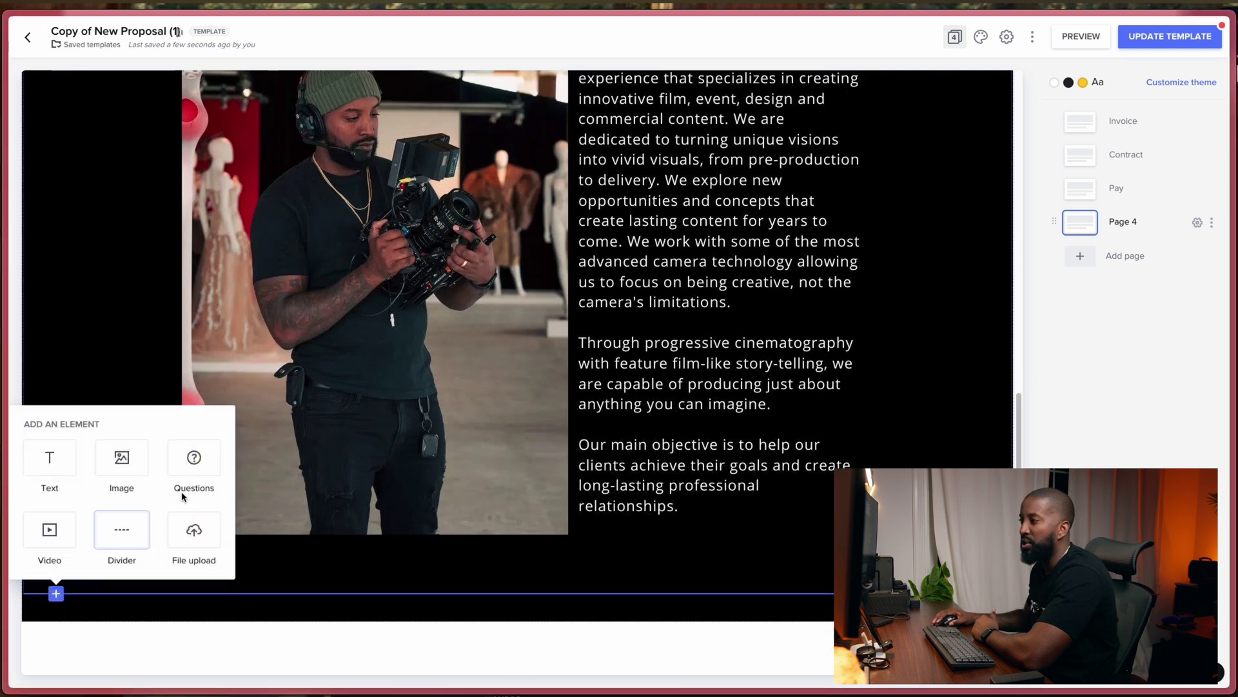
{"action": "left_click", "coordinate": [121, 466]}
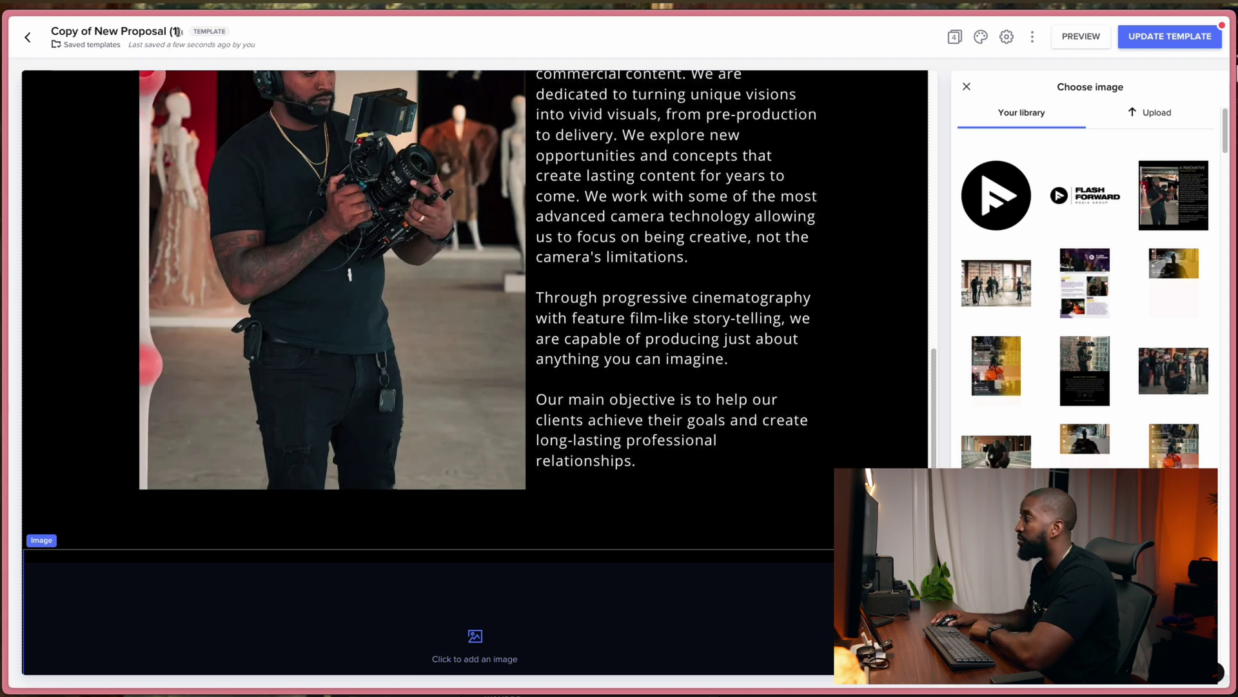
Upload the PRODUCTION GEAR equipment-list image into the new block.
{"action": "left_click", "coordinate": [1153, 113]}
{"action": "left_click_drag", "start_coordinate": [909, 406], "coordinate": [1105, 265]}
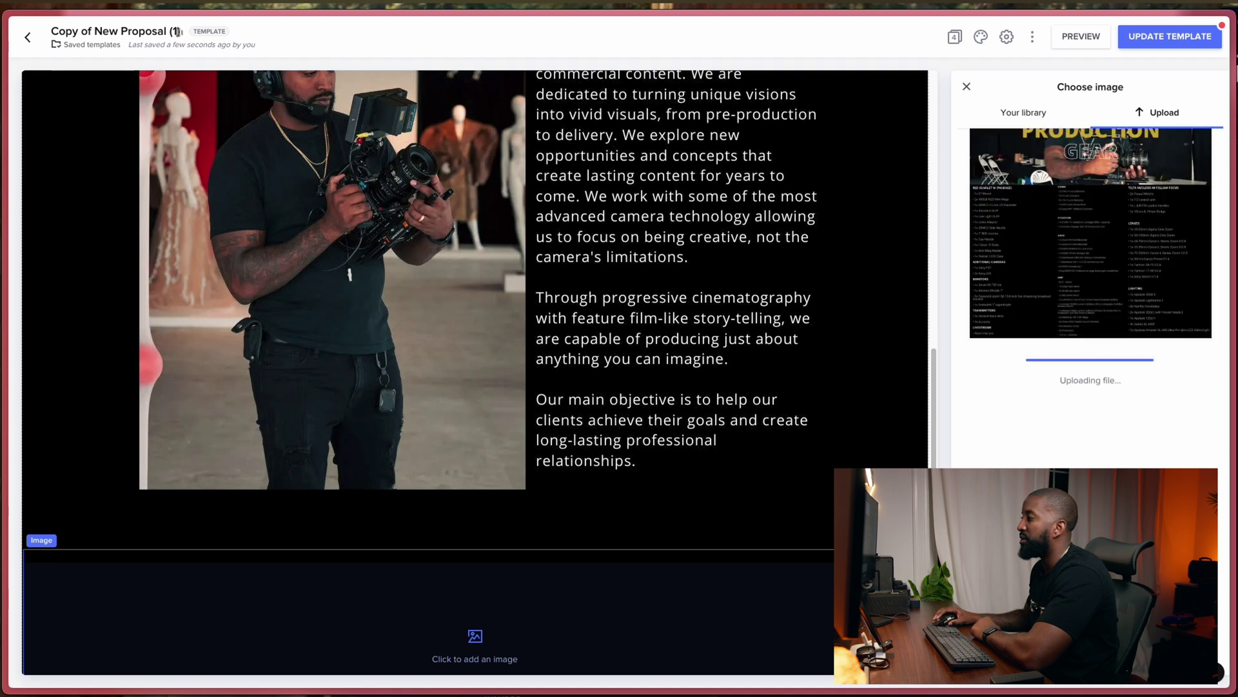
{"action": "scroll", "coordinate": [699, 349], "scroll_direction": "down", "scroll_amount": 5}
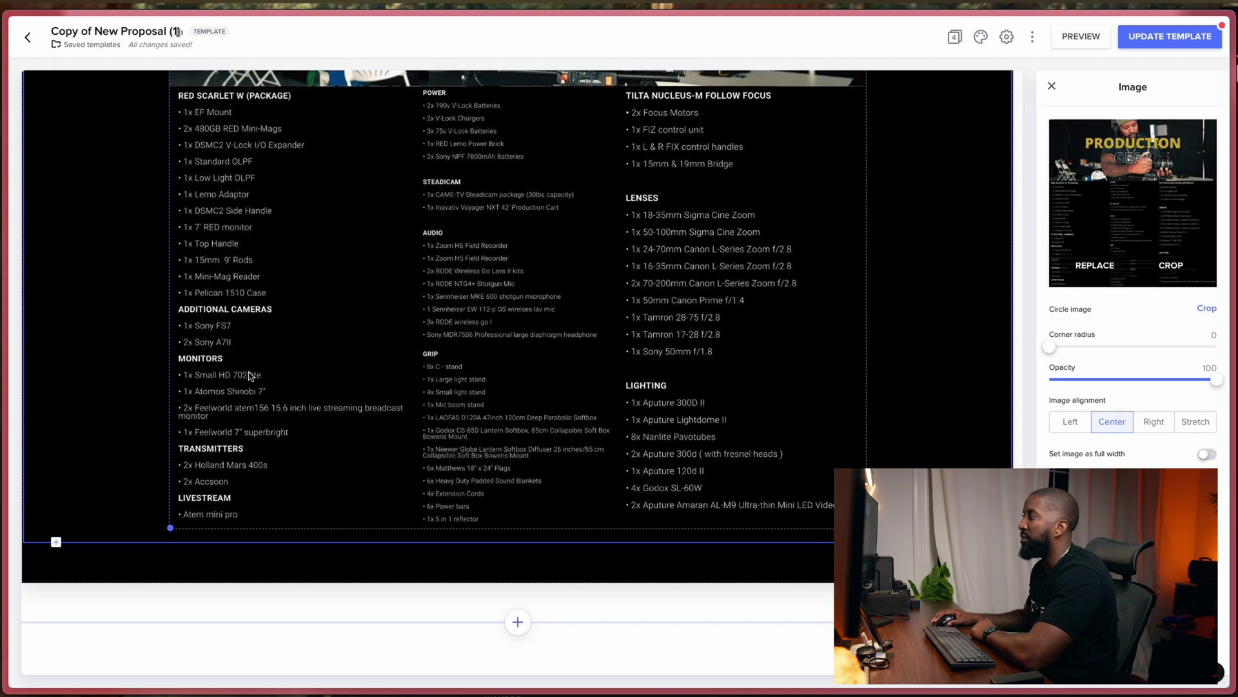
{"action": "scroll", "coordinate": [519, 216], "scroll_direction": "up", "scroll_amount": 10}
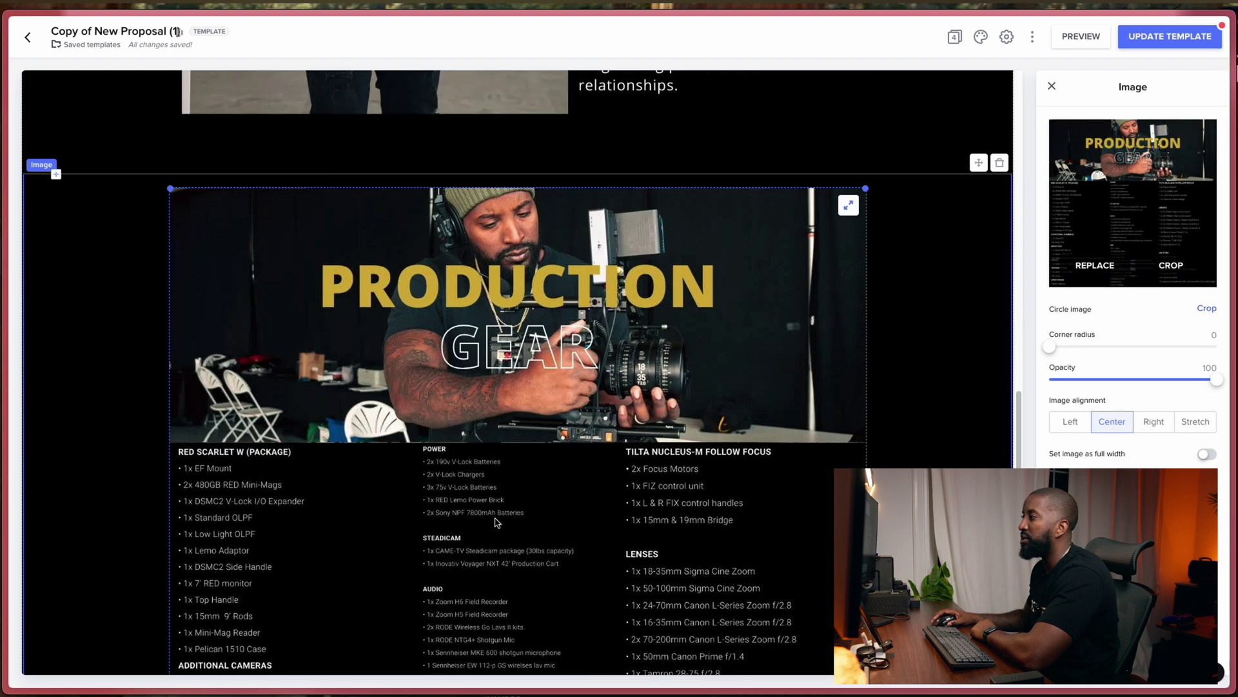
{"action": "scroll", "coordinate": [410, 384], "scroll_direction": "up", "scroll_amount": 10}
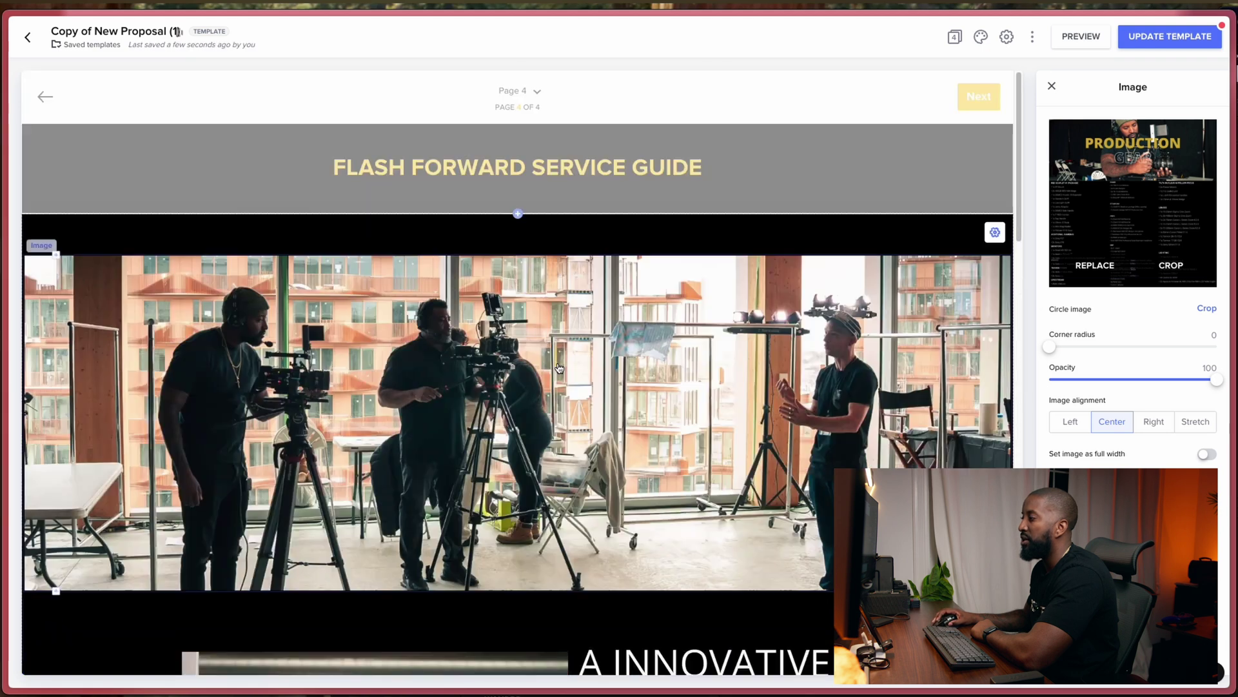
{"action": "scroll", "coordinate": [531, 405], "scroll_direction": "down", "scroll_amount": 15}
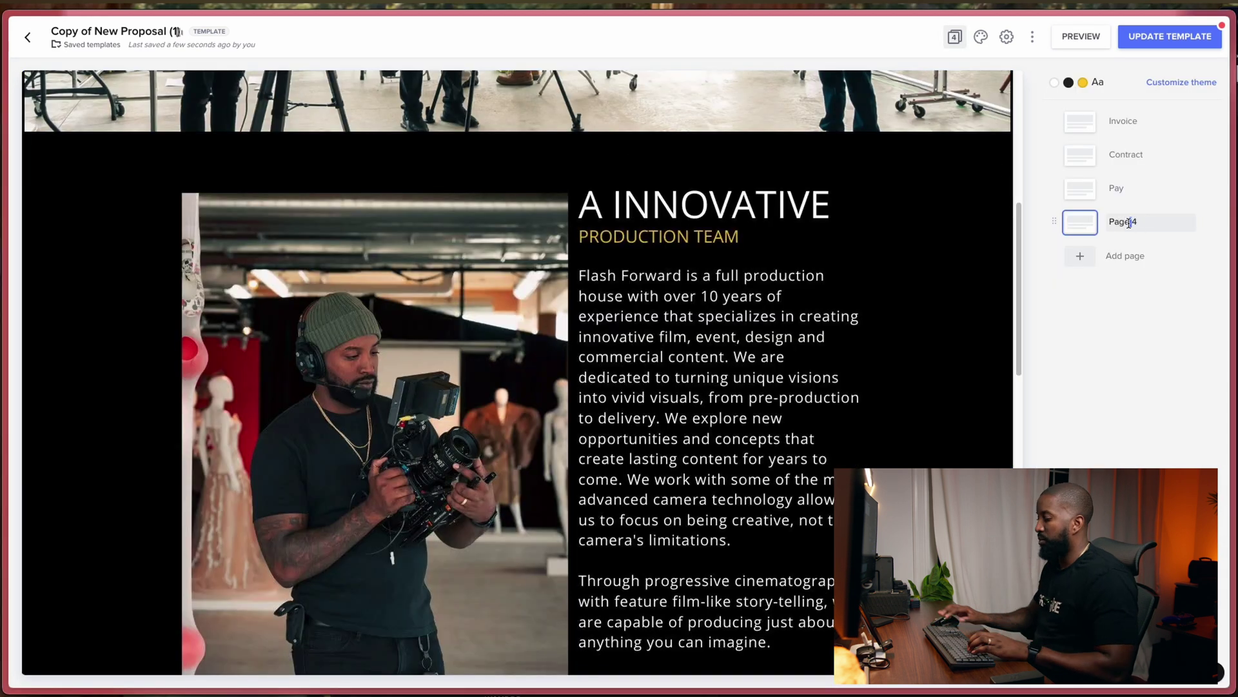
Rename Page 4 to 'Welcome' and move it to the top of the page list.
{"action": "left_click", "coordinate": [1127, 222]}
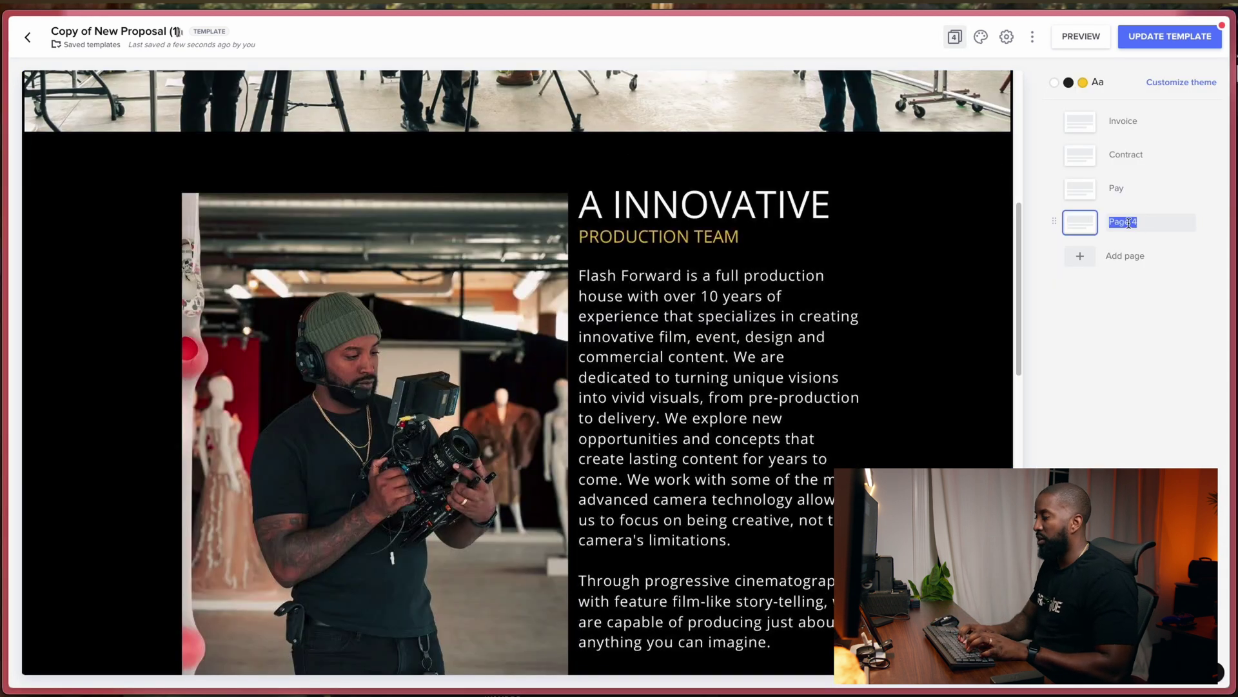
{"action": "type", "text": "Welcome"}
{"action": "key", "text": "Return"}
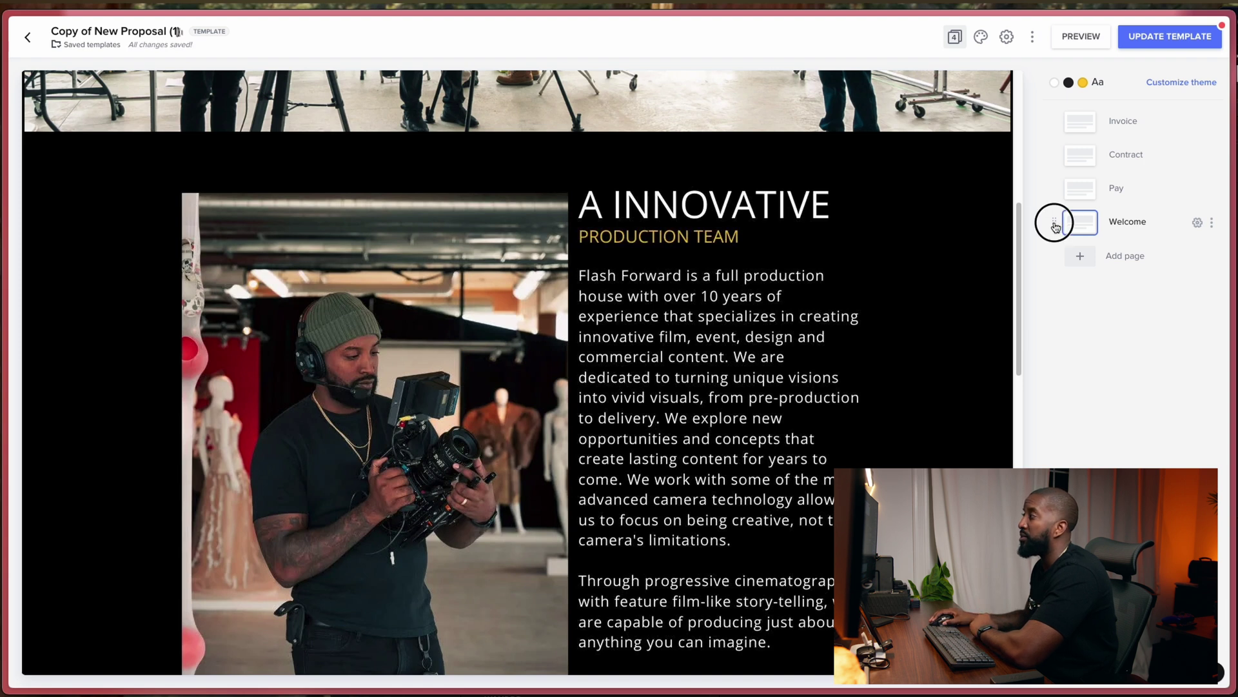
{"action": "left_click_drag", "start_coordinate": [1055, 227], "coordinate": [1055, 128]}
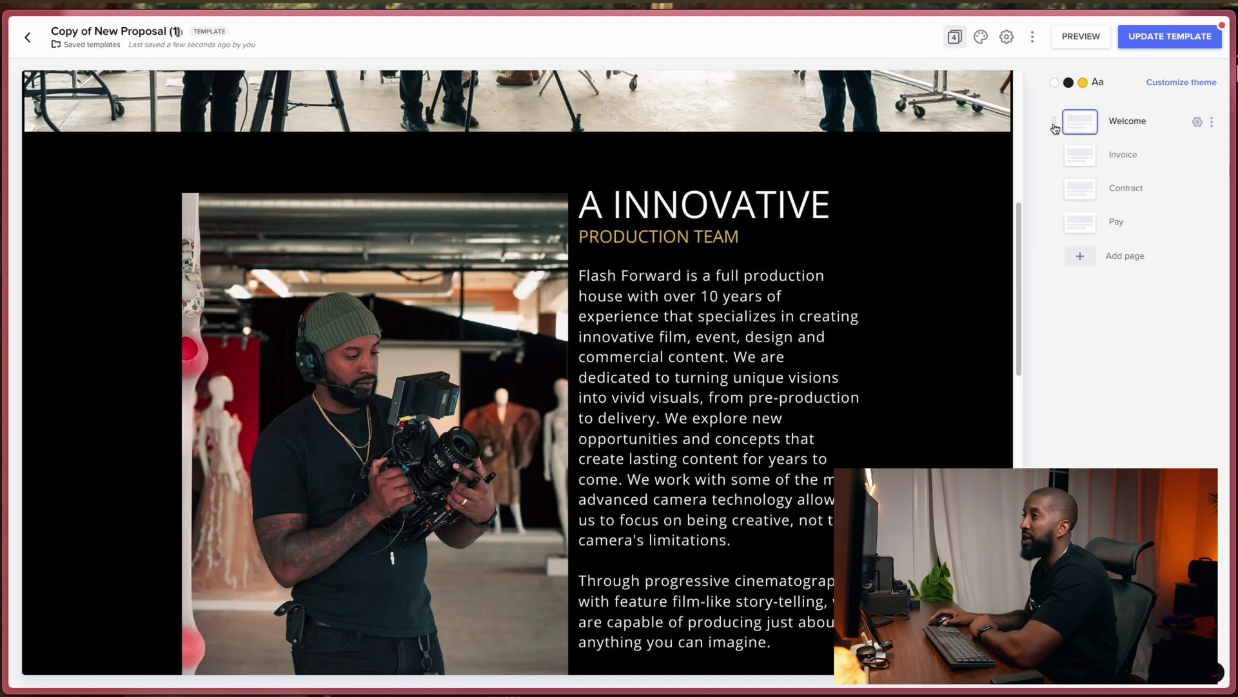
{"action": "scroll", "coordinate": [796, 207], "scroll_direction": "down", "scroll_amount": 2}
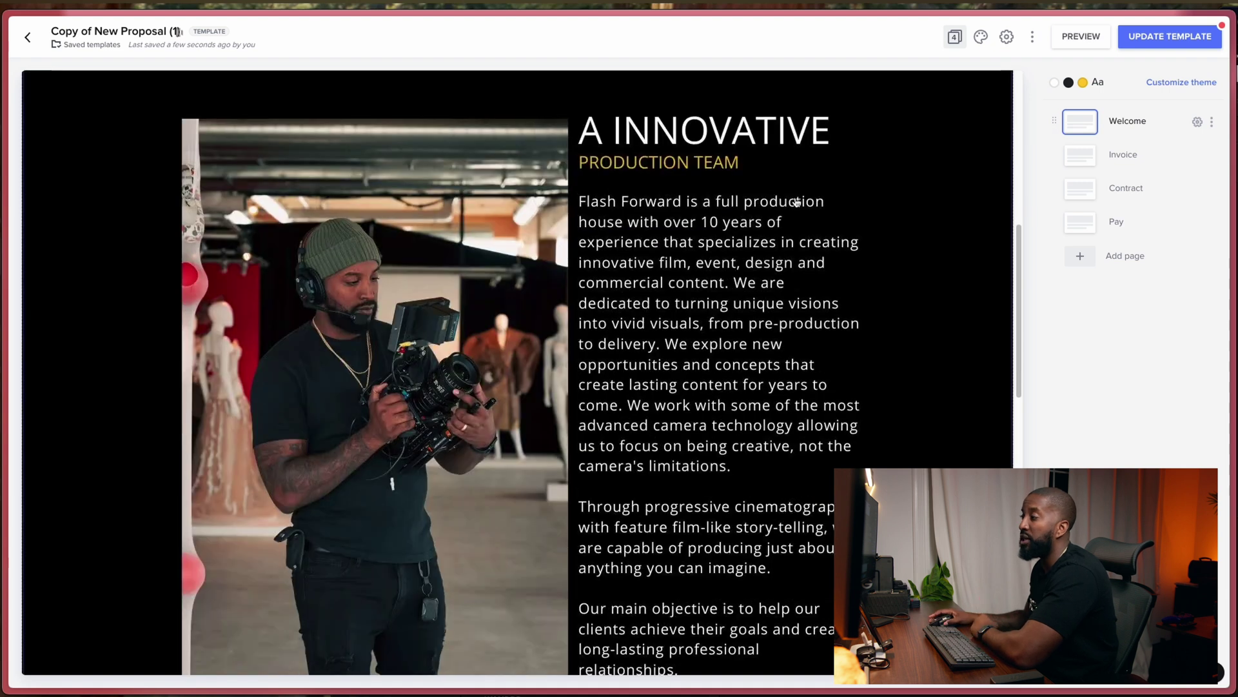
{"action": "scroll", "coordinate": [797, 202], "scroll_direction": "down", "scroll_amount": 10}
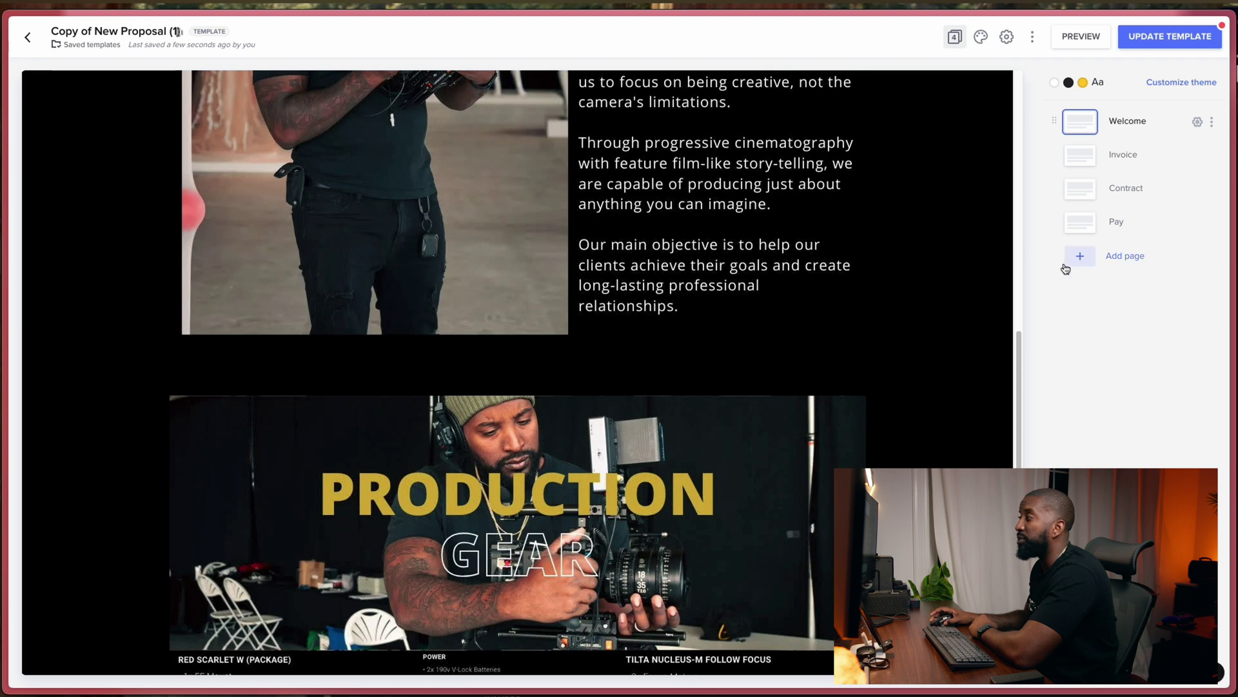
Add a page named 'Process', place it second after Welcome, and start an image block.
{"action": "left_click", "coordinate": [1092, 258]}
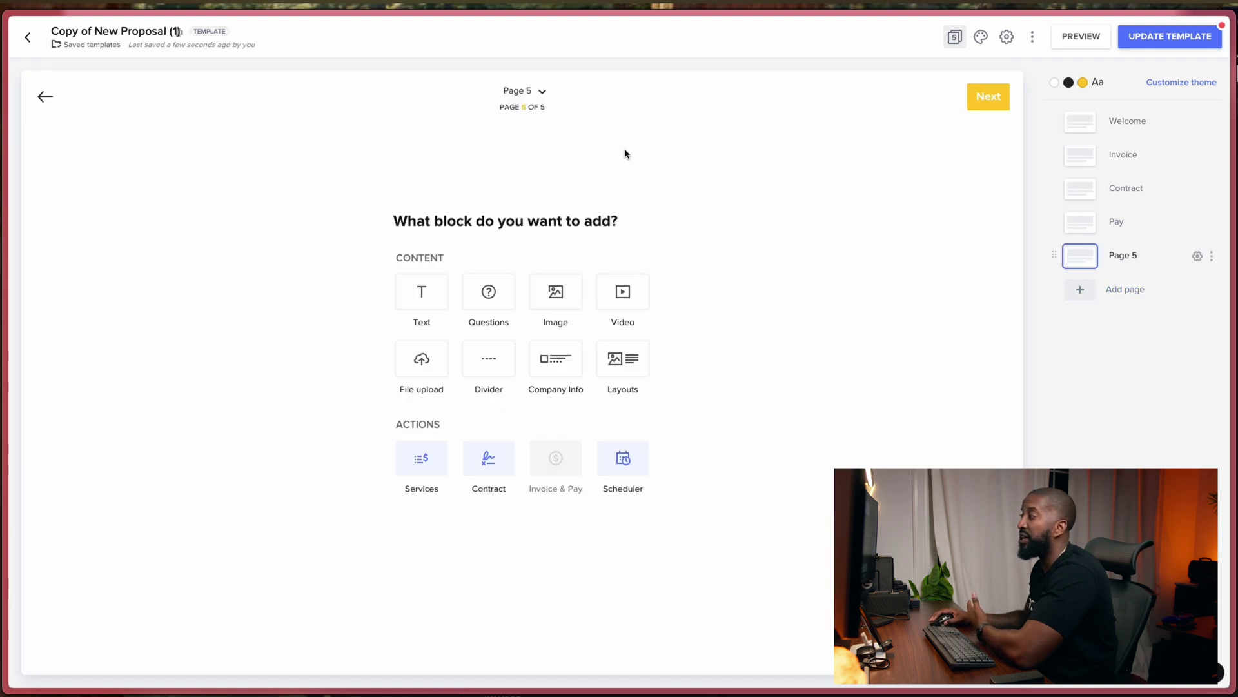
{"action": "double_click", "coordinate": [1112, 254]}
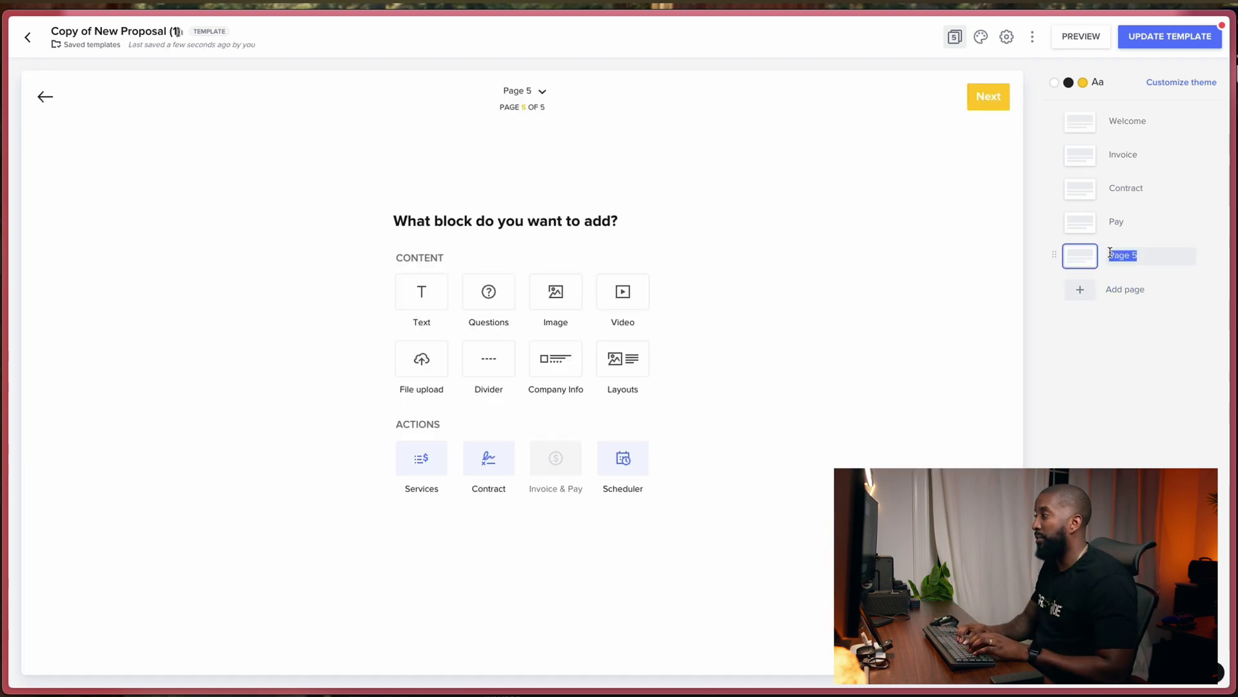
{"action": "type", "text": "Prod"}
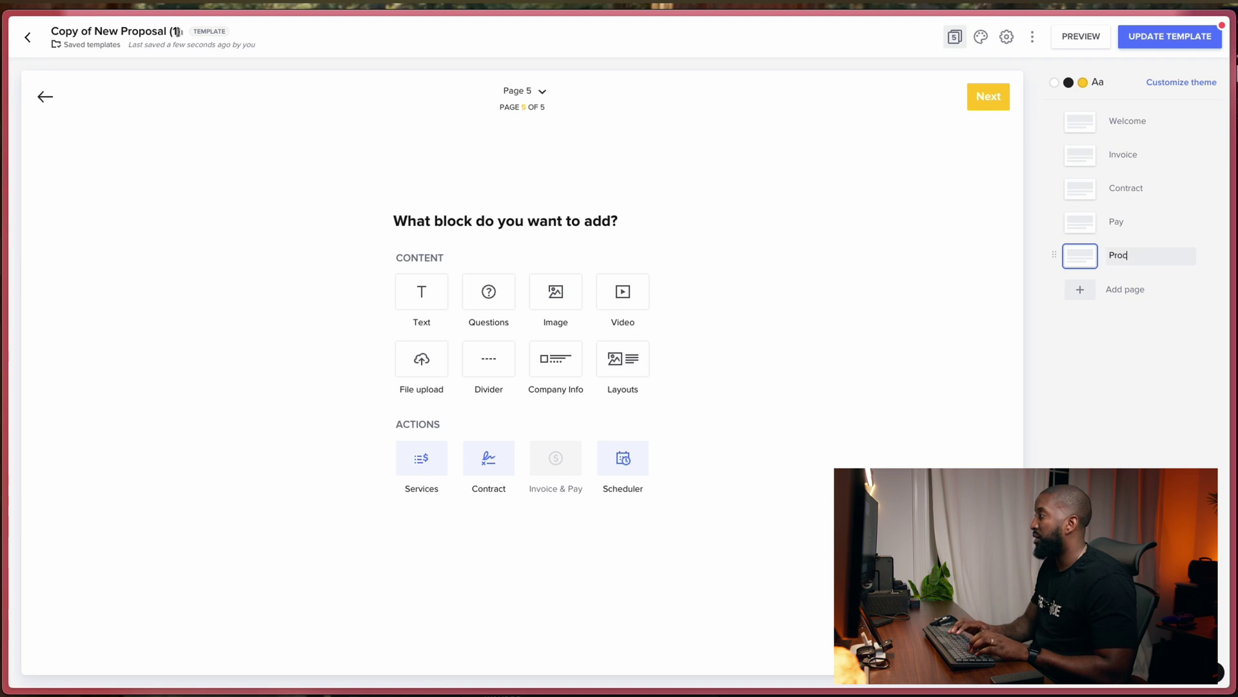
{"action": "type", "text": "ess"}
{"action": "key", "text": "Return"}
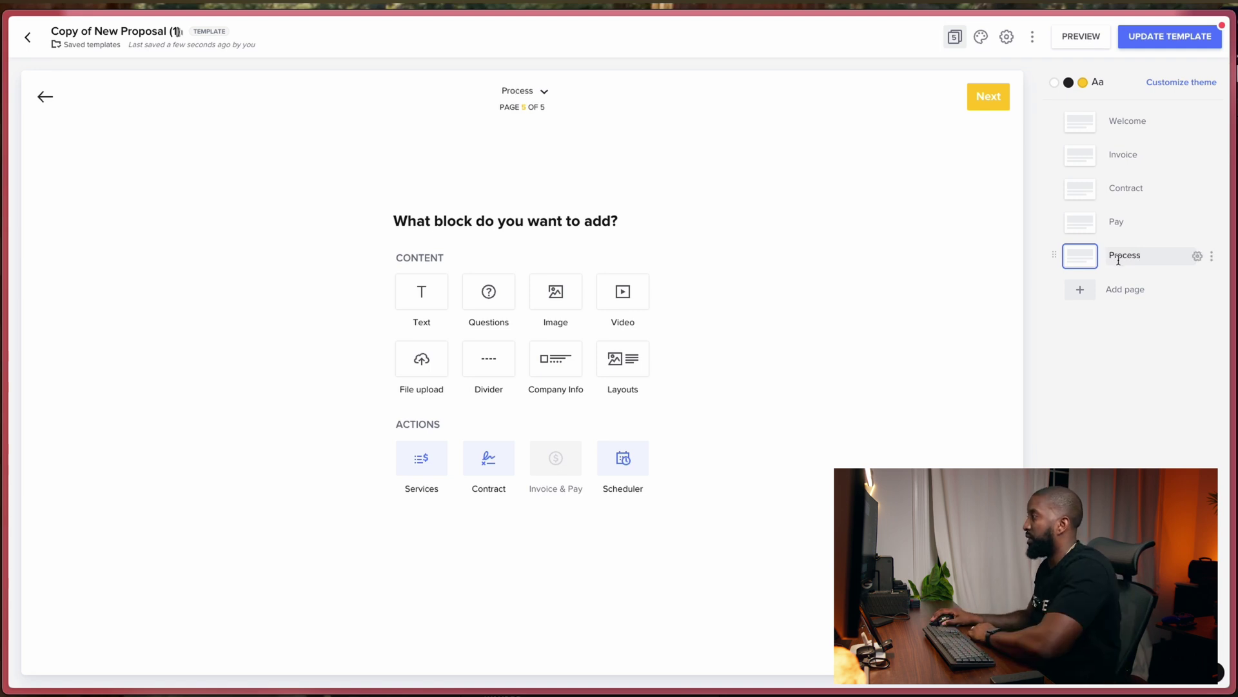
{"action": "left_click_drag", "start_coordinate": [1056, 258], "coordinate": [1064, 155]}
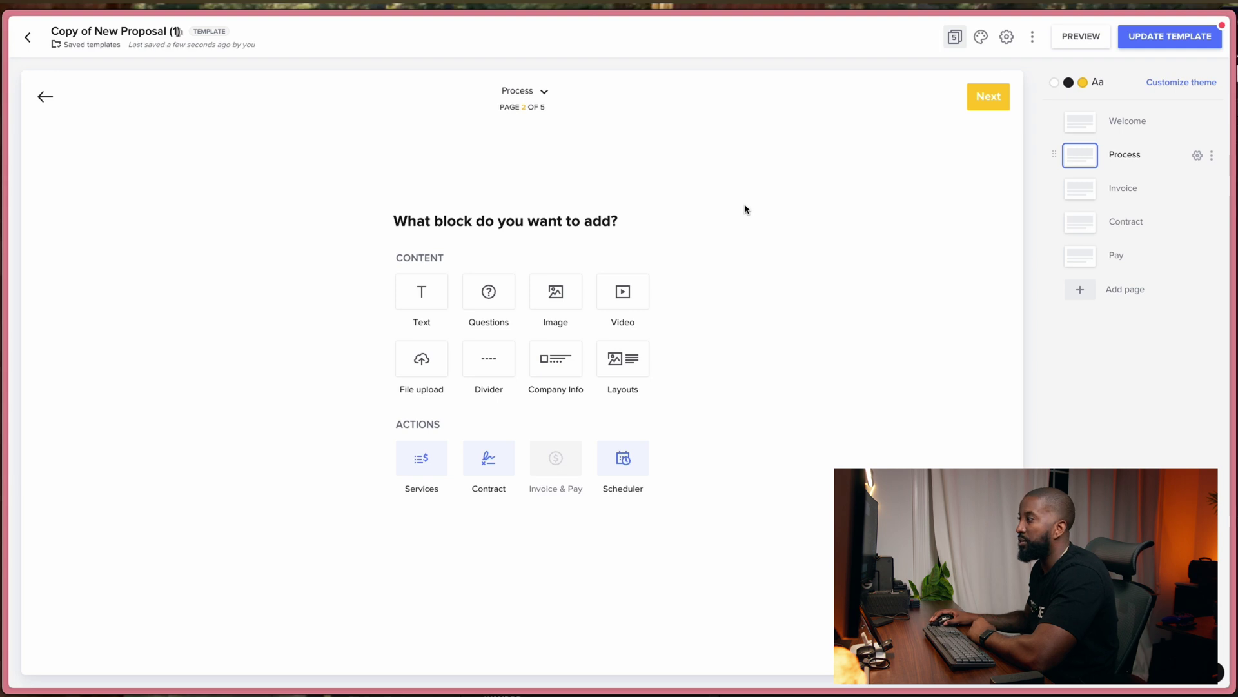
{"action": "left_click", "coordinate": [556, 292]}
Insert the studio photo at full width and trim its bottom using a Custom crop.
{"action": "scroll", "coordinate": [1061, 390], "scroll_direction": "down", "scroll_amount": 3}
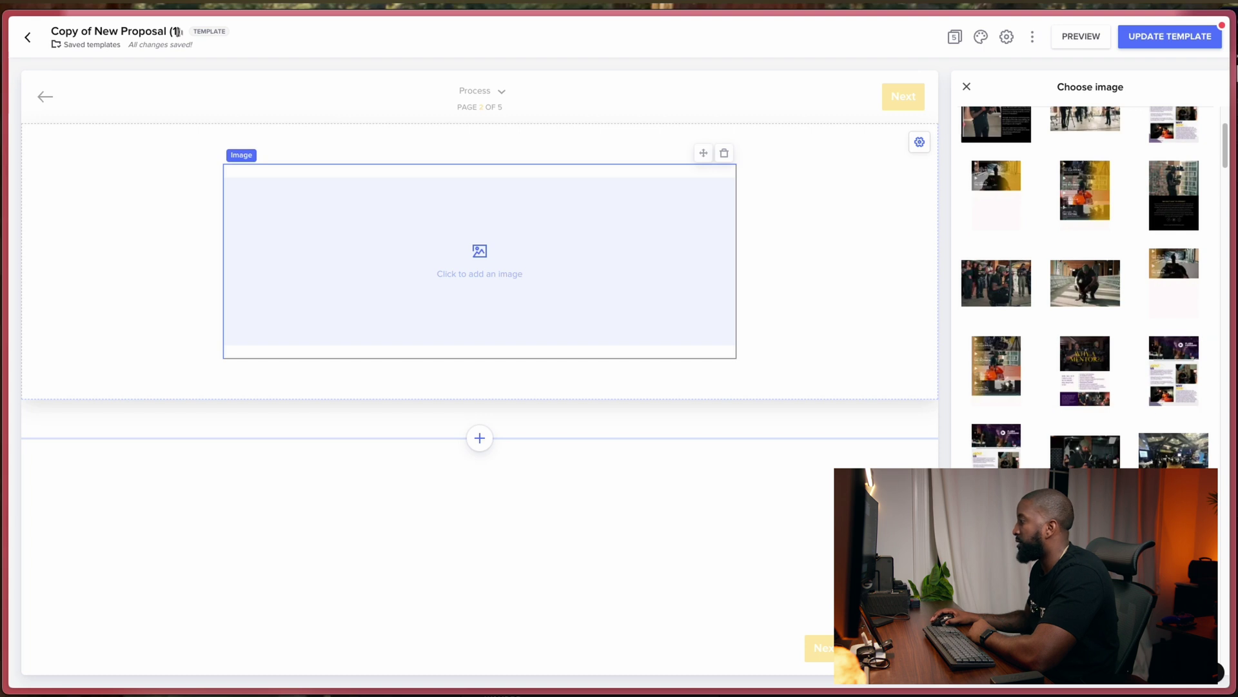
{"action": "left_click", "coordinate": [1174, 455]}
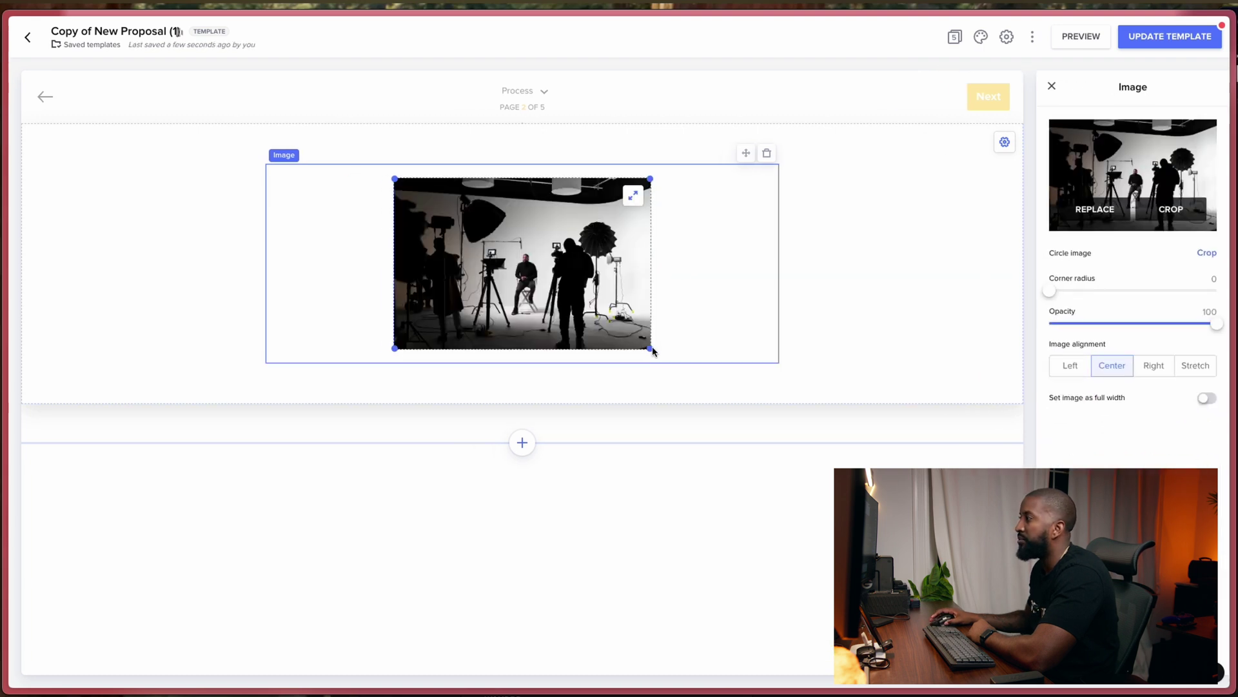
{"action": "left_click", "coordinate": [633, 193]}
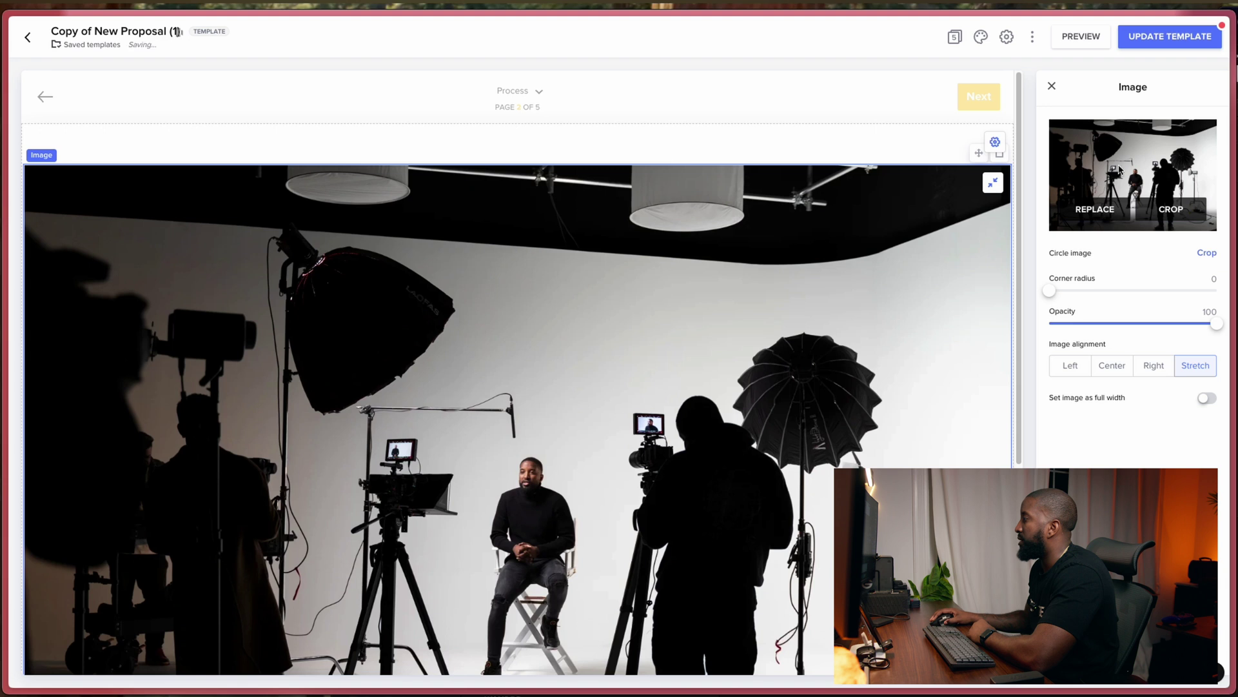
{"action": "left_click", "coordinate": [1171, 209]}
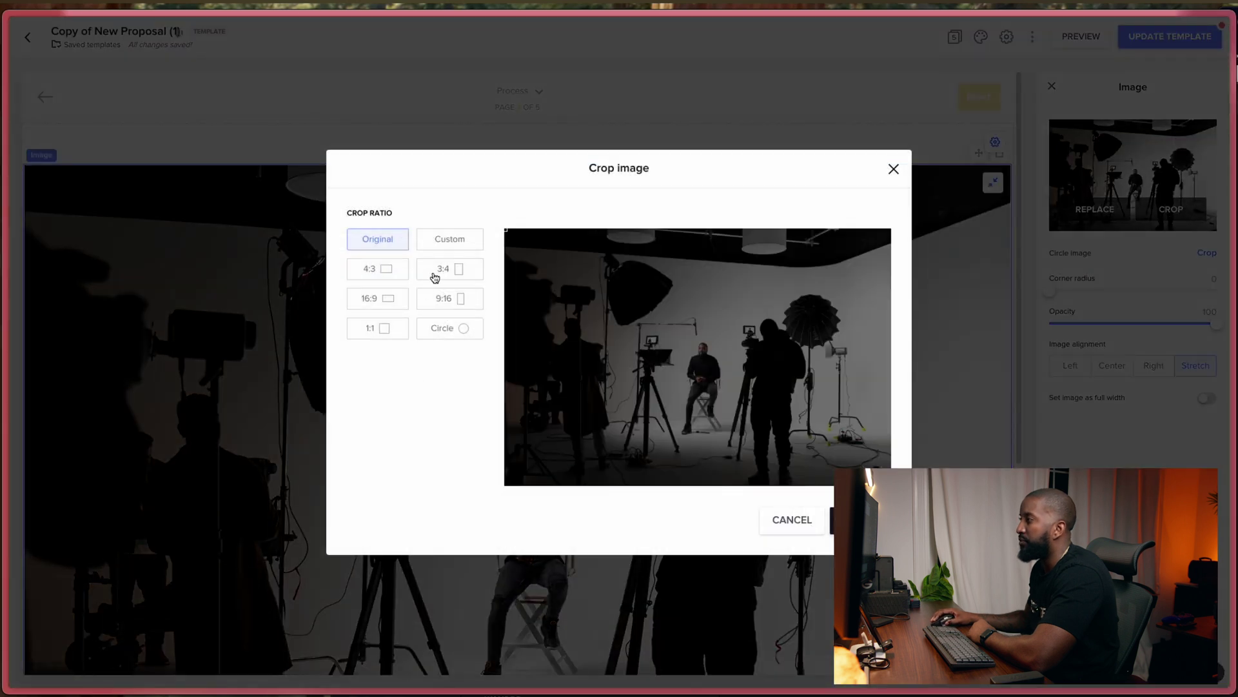
{"action": "left_click", "coordinate": [444, 244]}
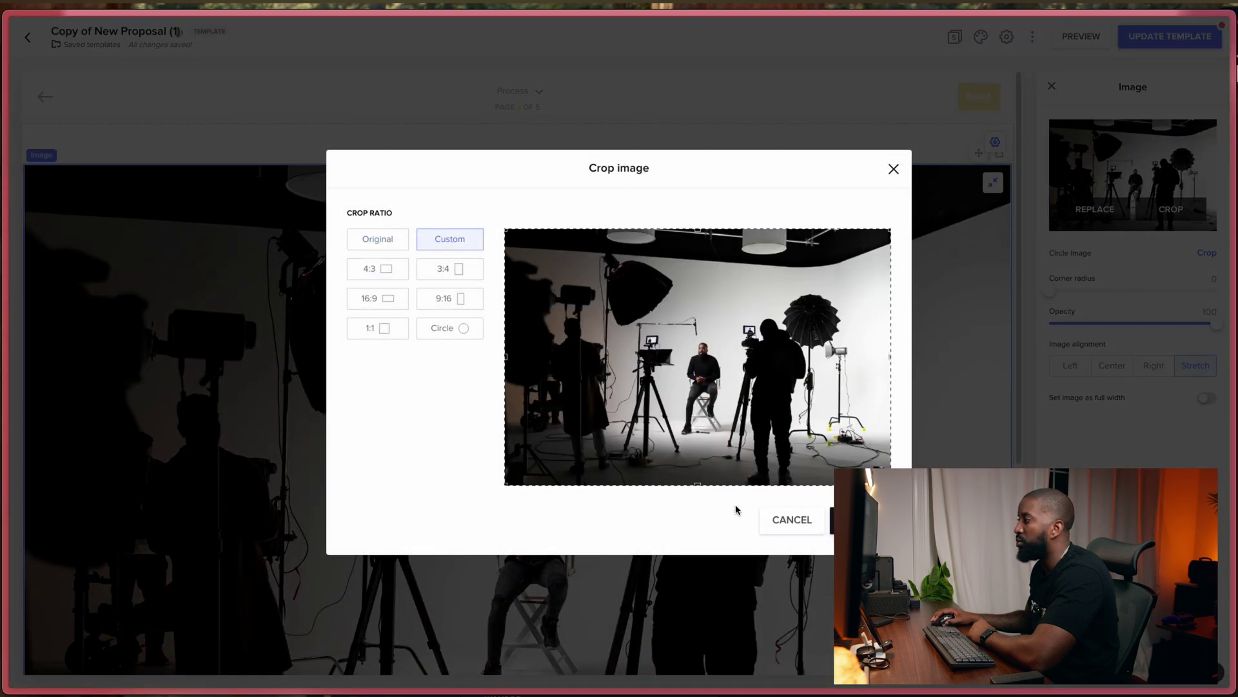
{"action": "left_click_drag", "start_coordinate": [698, 484], "coordinate": [698, 439]}
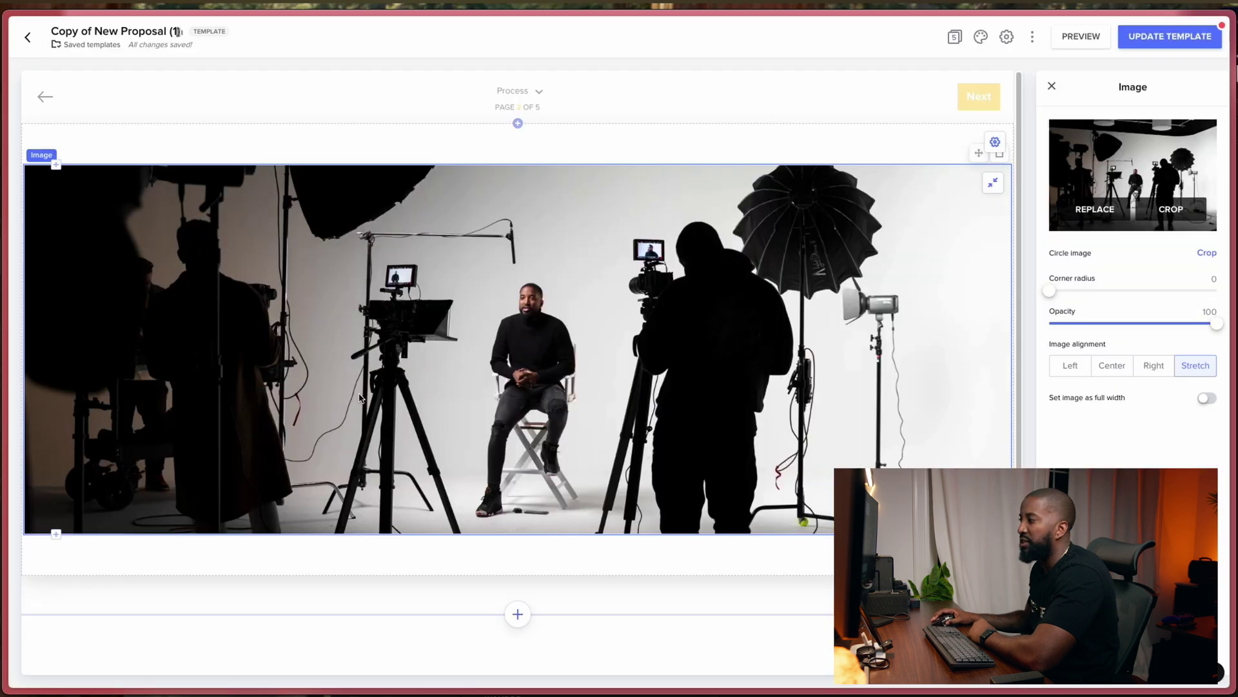
{"action": "scroll", "coordinate": [359, 398], "scroll_direction": "down", "scroll_amount": 1}
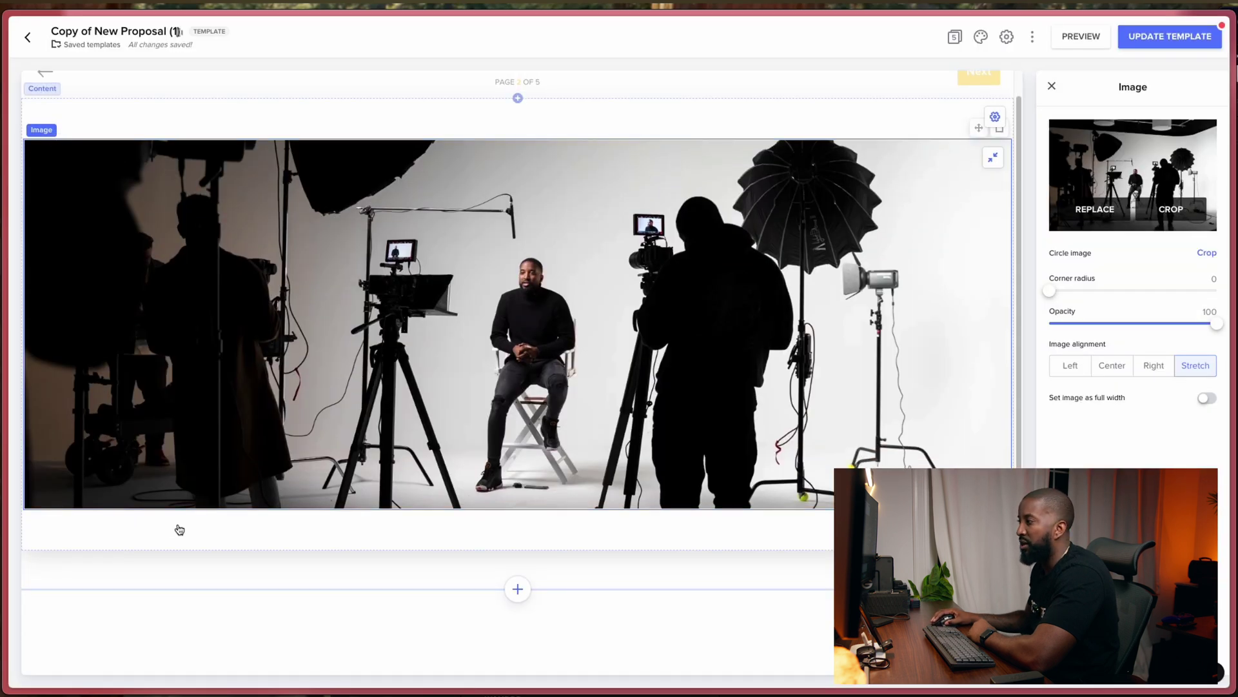
Add a text element under the photo reading 'OUR 4 STEP PROCESS'.
{"action": "scroll", "coordinate": [180, 534], "scroll_direction": "up", "scroll_amount": 1}
{"action": "left_click", "coordinate": [56, 538]}
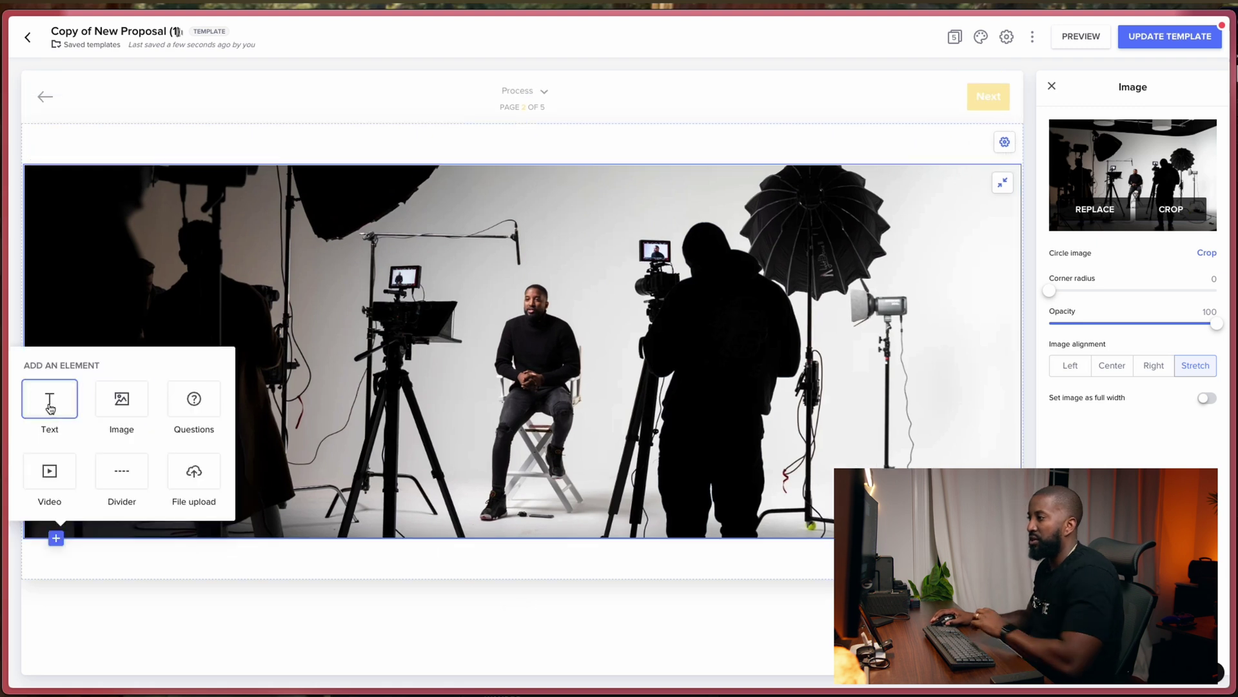
{"action": "left_click", "coordinate": [50, 403]}
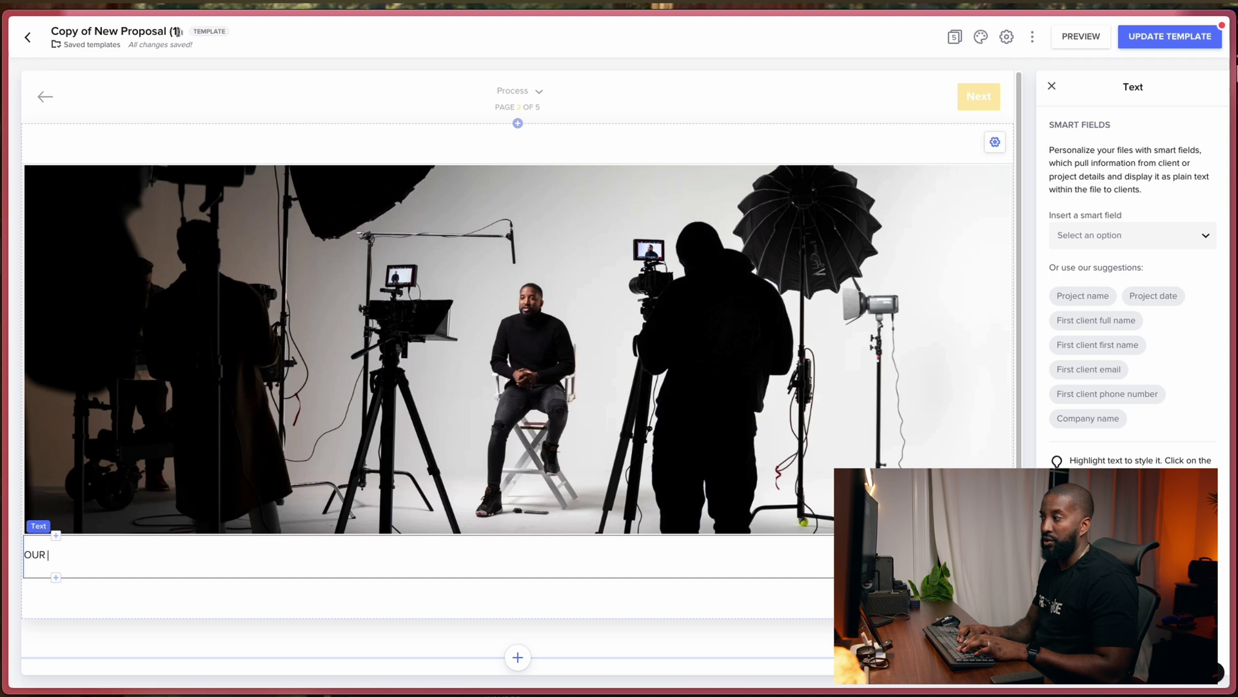
{"action": "type", "text": "OUR 4 STEP PROCESS"}
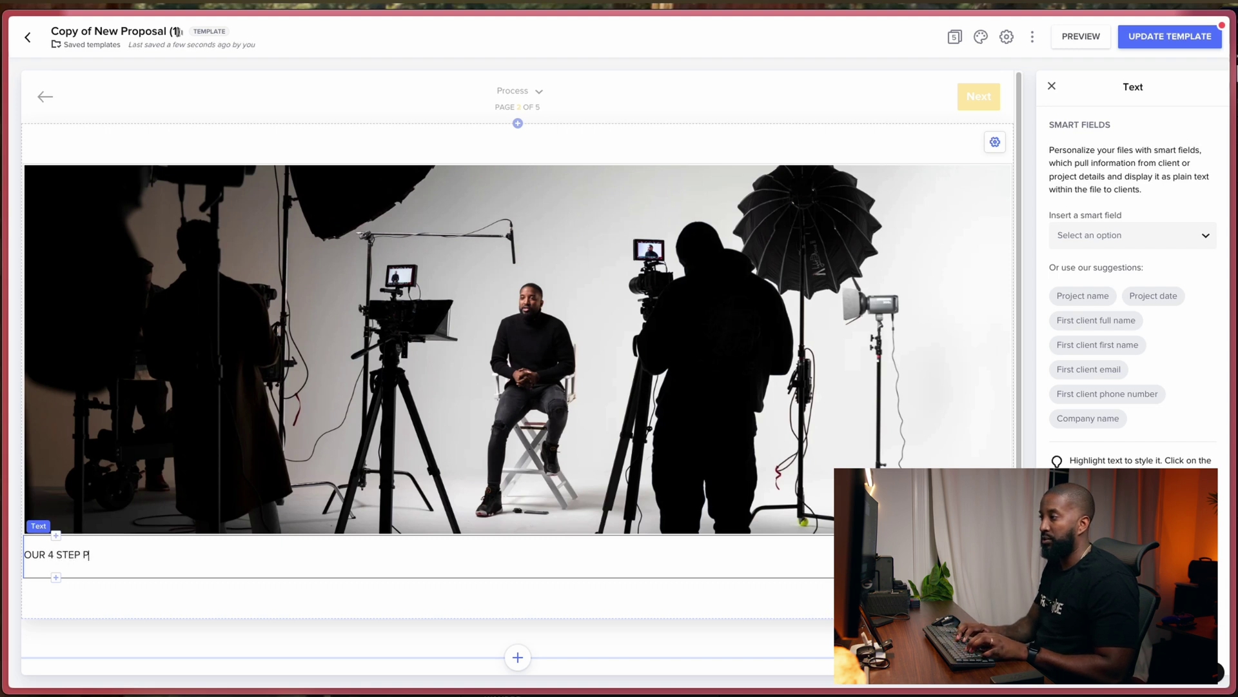
Make the heading bold, Huge size and centred.
{"action": "key", "text": "ctrl+a"}
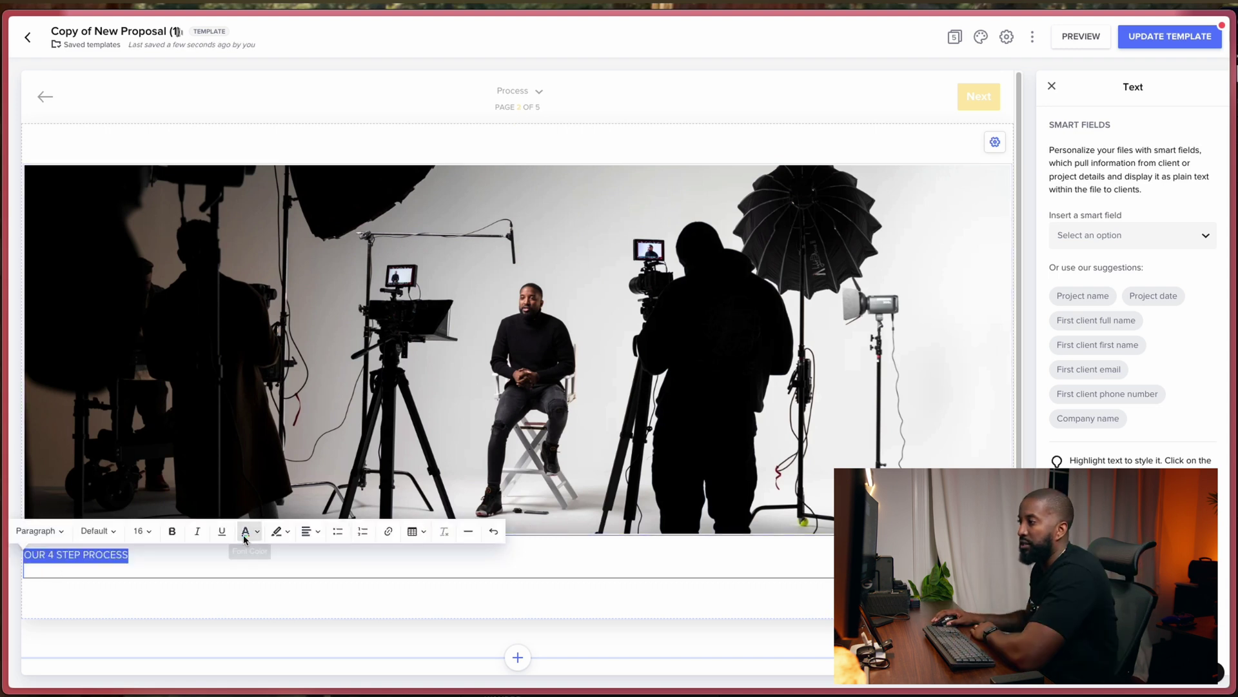
{"action": "left_click", "coordinate": [172, 531]}
{"action": "left_click", "coordinate": [146, 532]}
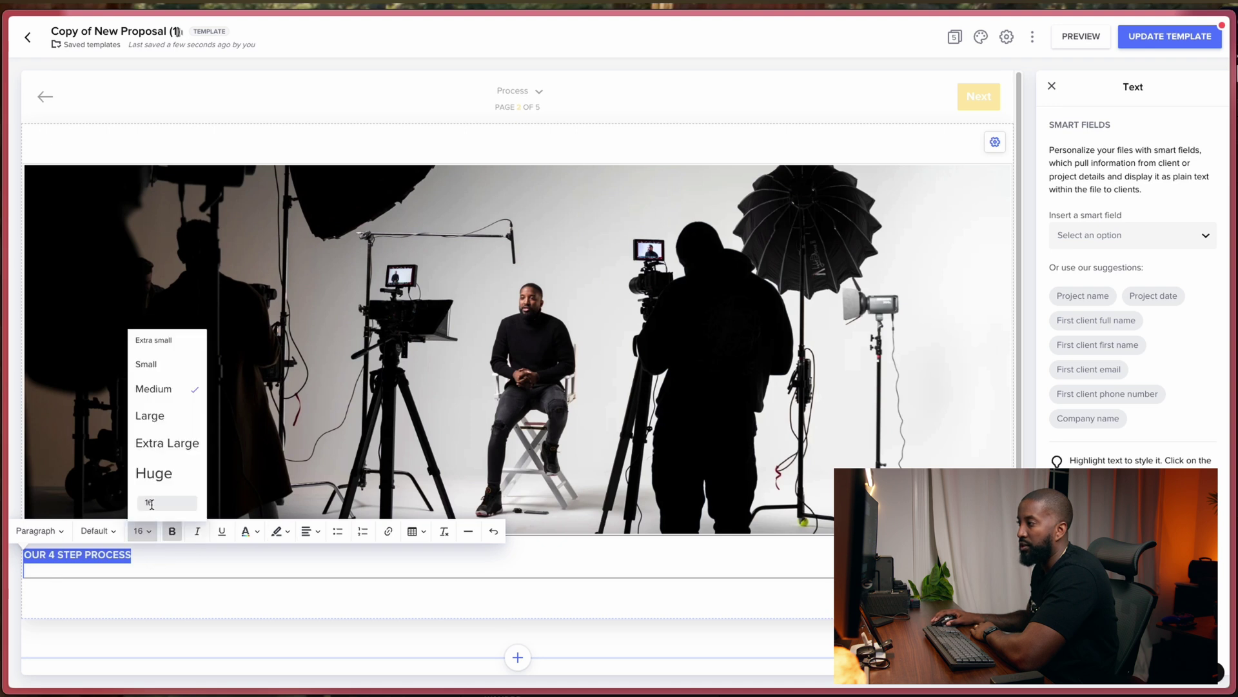
{"action": "left_click", "coordinate": [160, 482]}
{"action": "left_click", "coordinate": [305, 534]}
{"action": "left_click", "coordinate": [376, 554]}
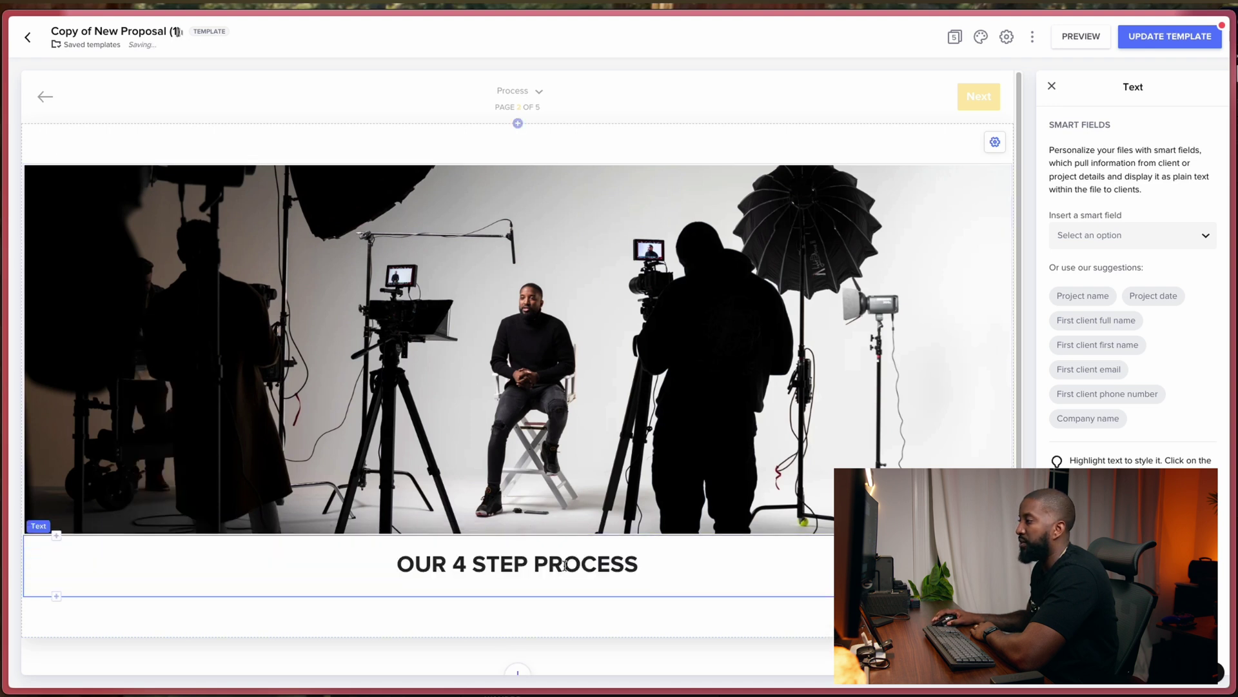
{"action": "triple_click", "coordinate": [545, 565]}
{"action": "left_click", "coordinate": [382, 578]}
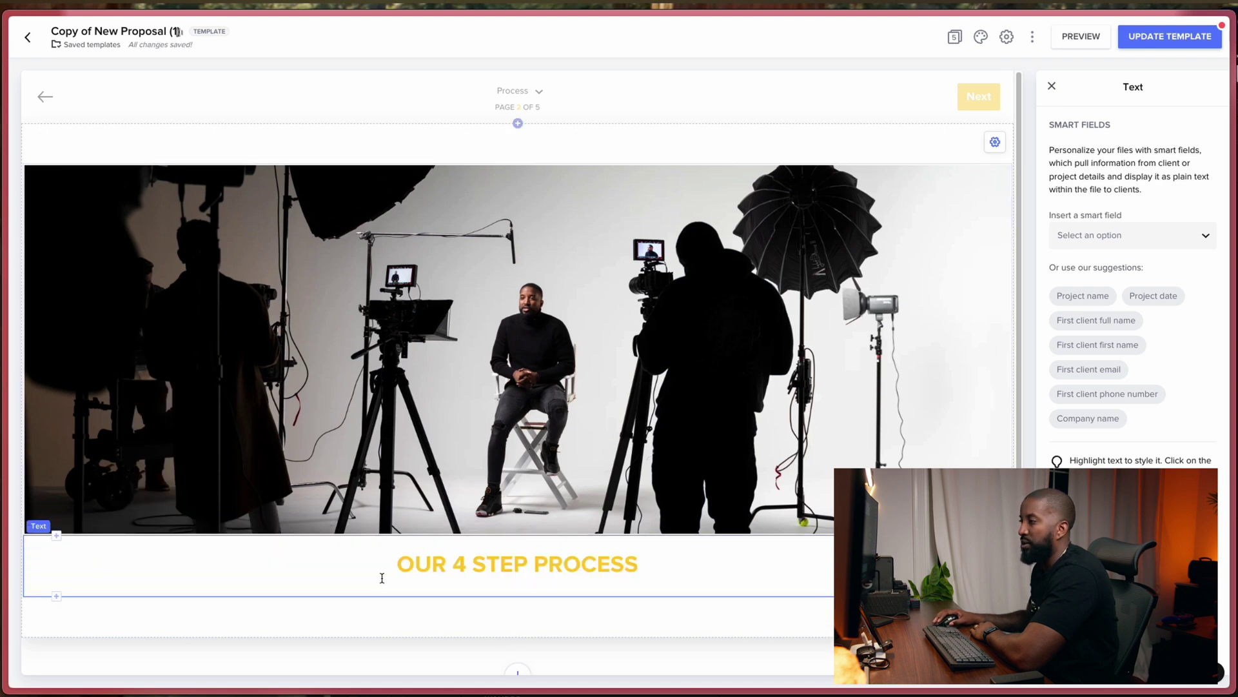
Give the section holding the photo and heading a black background.
{"action": "left_click", "coordinate": [111, 631]}
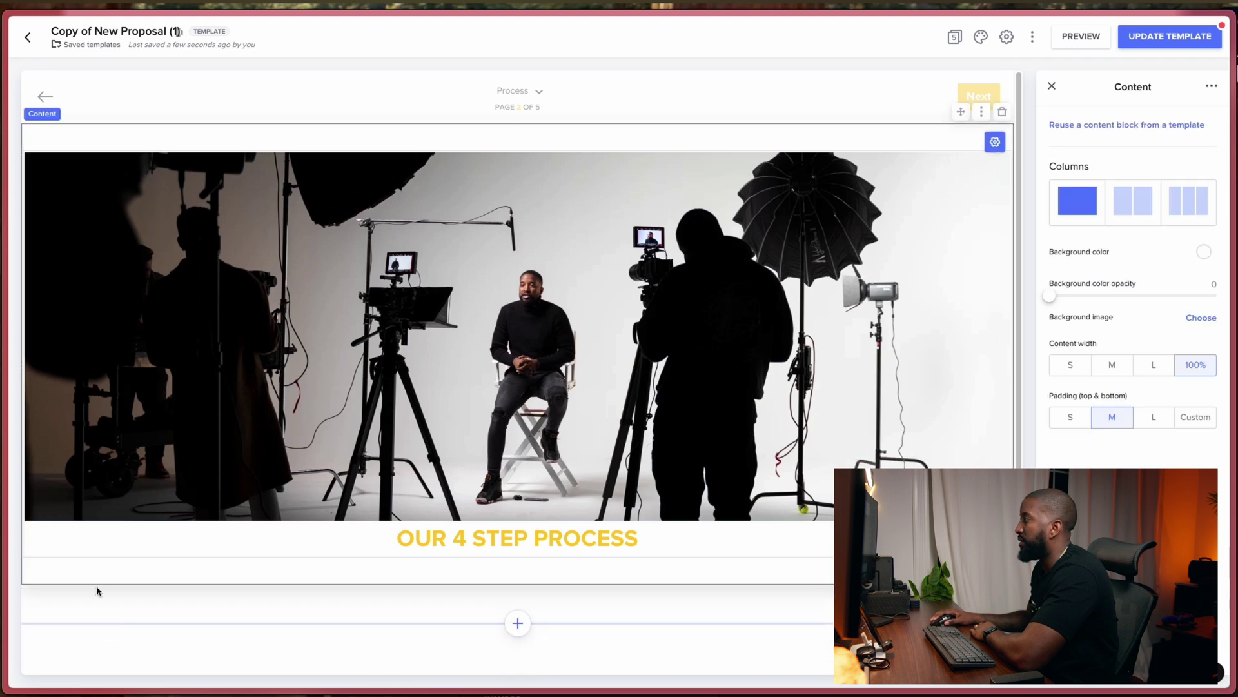
{"action": "left_click", "coordinate": [1203, 255]}
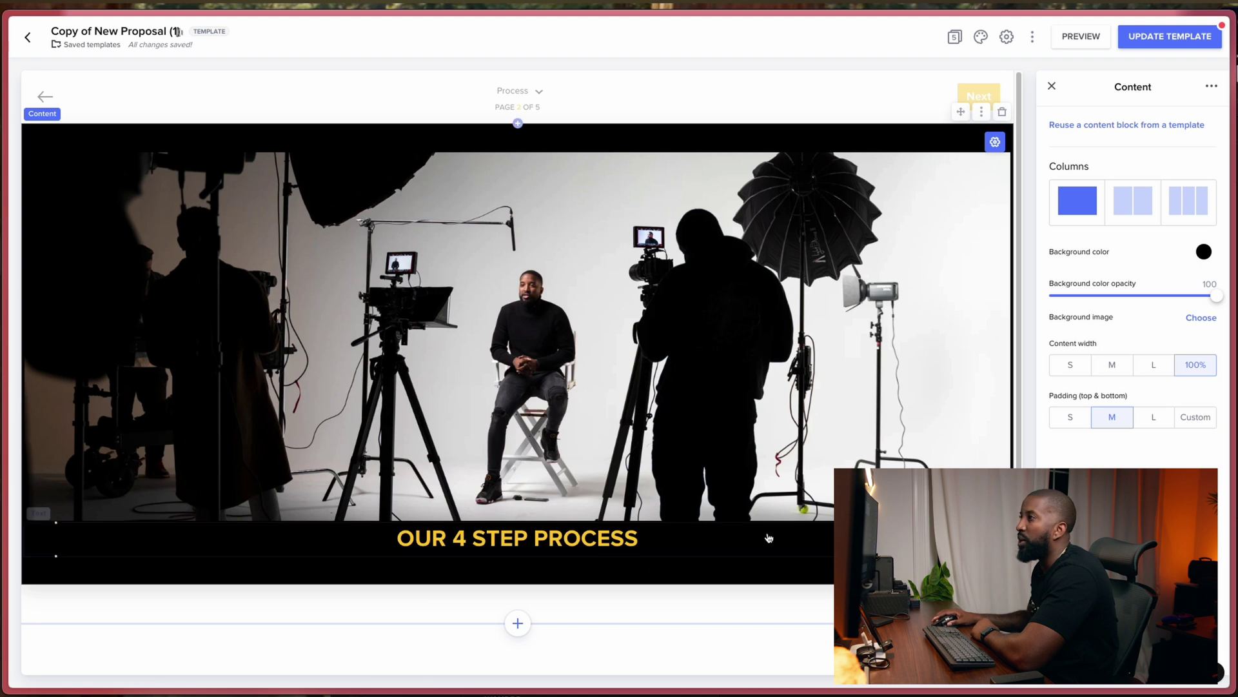
{"action": "left_click", "coordinate": [518, 621]}
{"action": "left_click", "coordinate": [518, 620]}
Add a two-column text block below the banner with a centred 'STEP 1 - PLANNING' title and description.
{"action": "scroll", "coordinate": [502, 533], "scroll_direction": "up", "scroll_amount": 4}
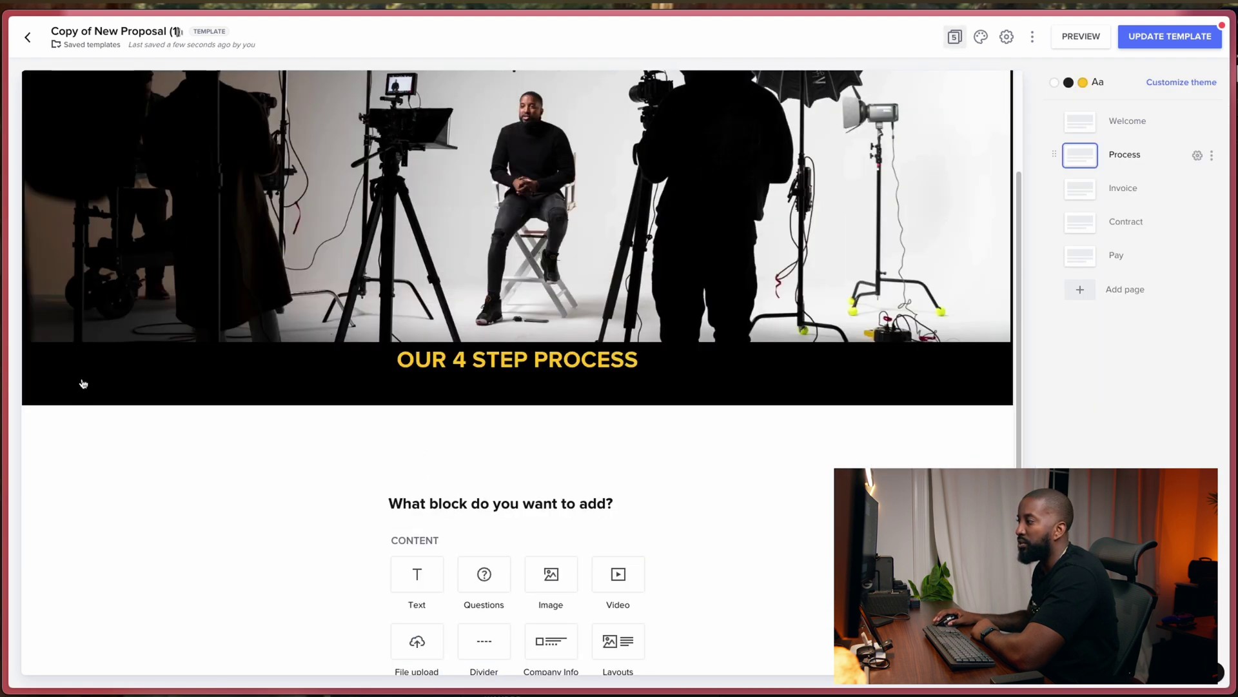
{"action": "key", "text": "Escape"}
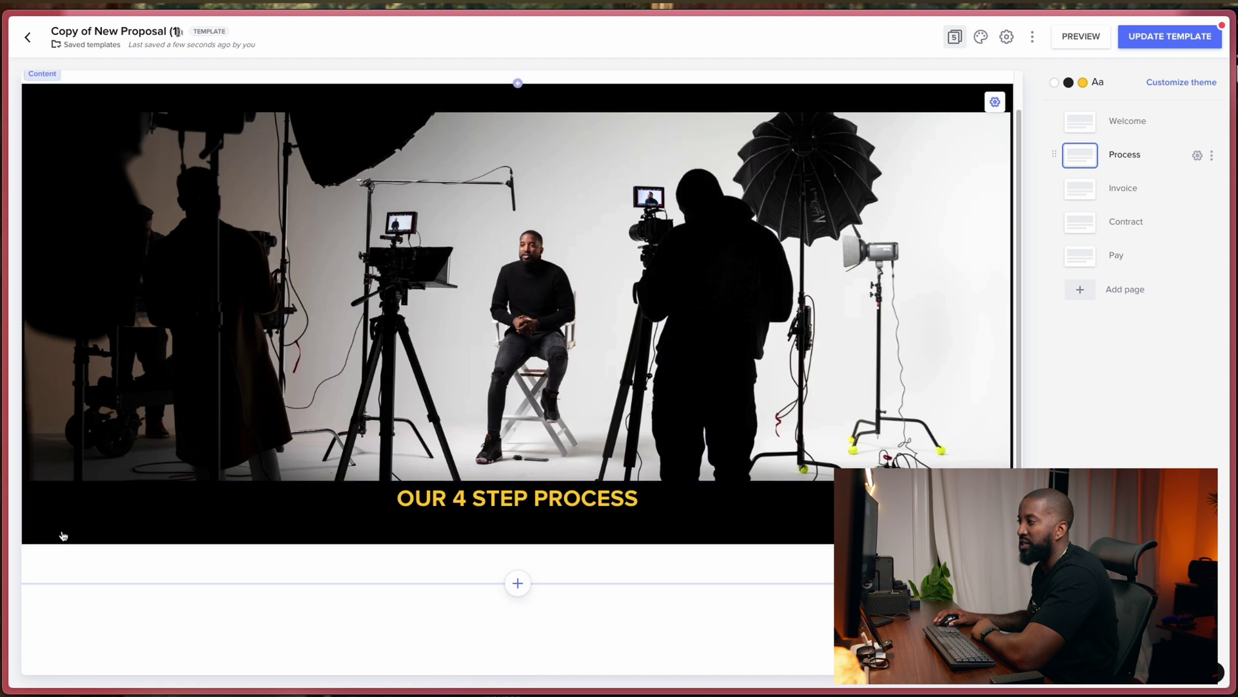
{"action": "left_click", "coordinate": [202, 546]}
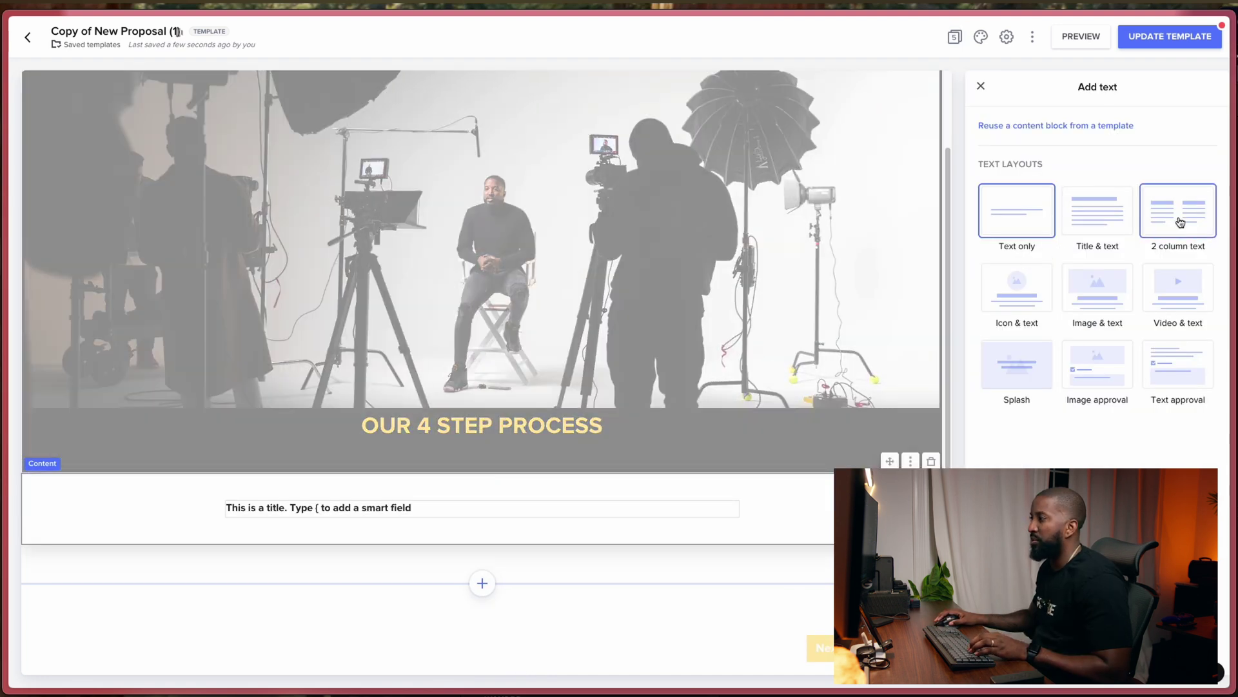
{"action": "left_click", "coordinate": [1180, 220]}
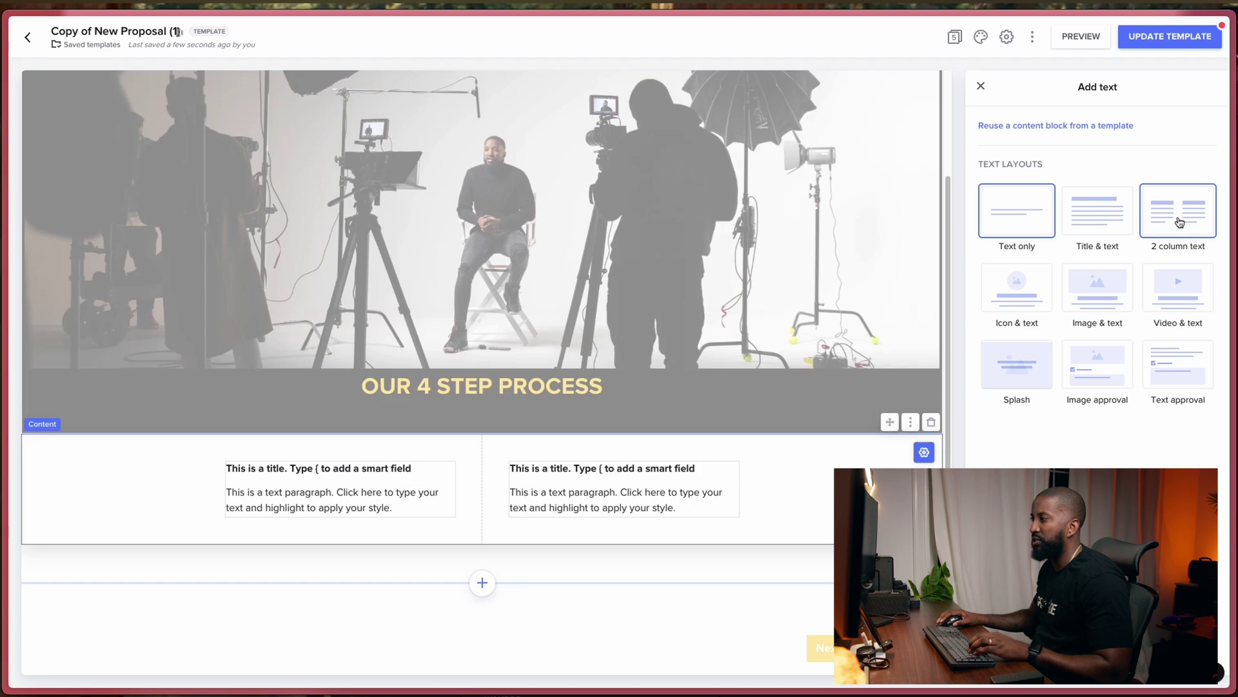
{"action": "left_click", "coordinate": [299, 470]}
{"action": "left_click_drag", "start_coordinate": [451, 492], "coordinate": [183, 474]}
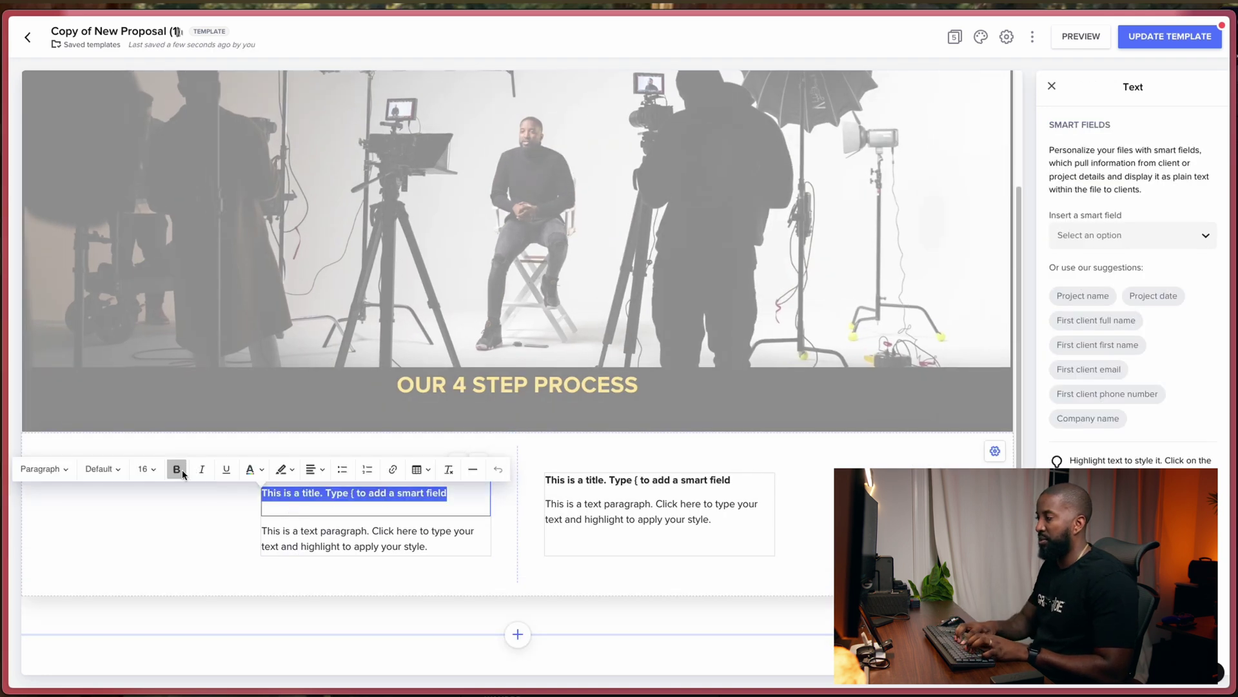
{"action": "type", "text": "STEP 1"}
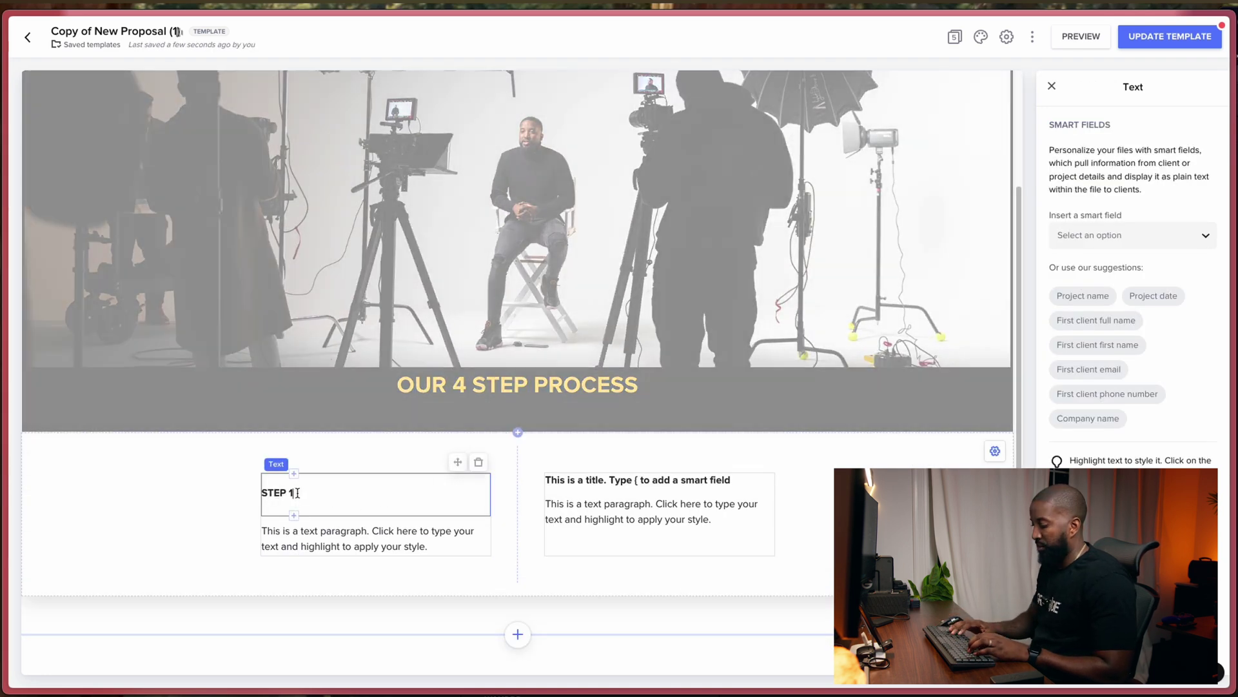
{"action": "type", "text": " - PL"}
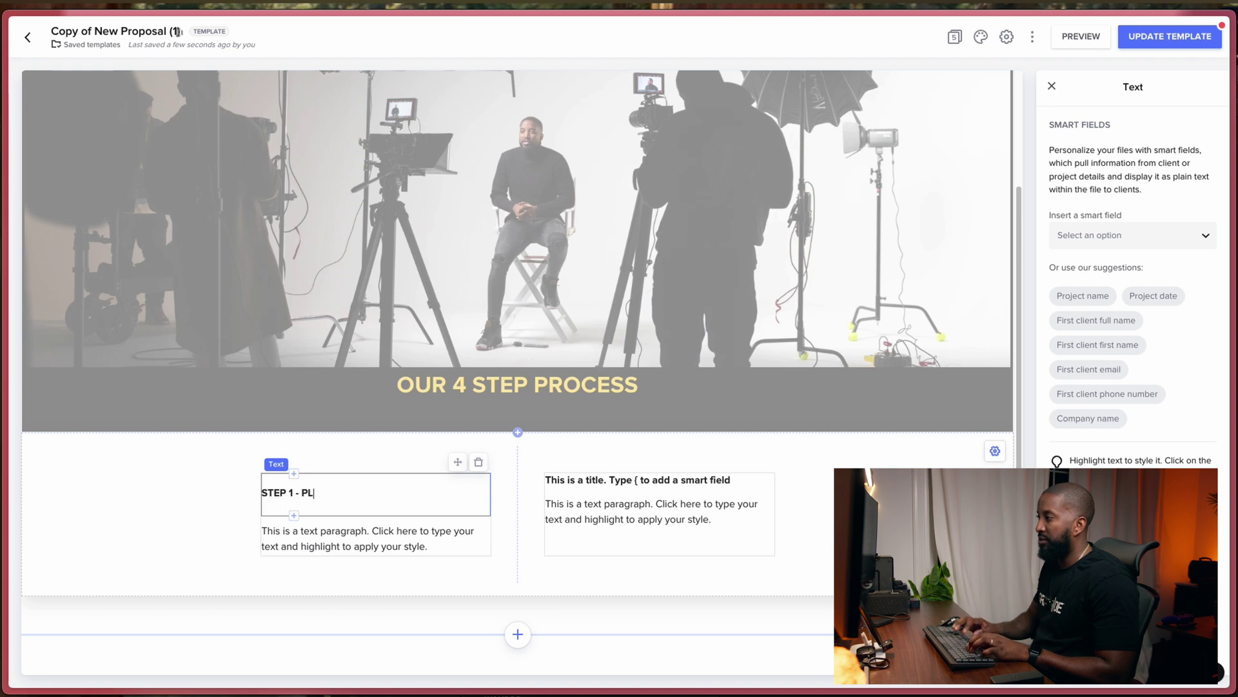
{"action": "type", "text": "ANNING"}
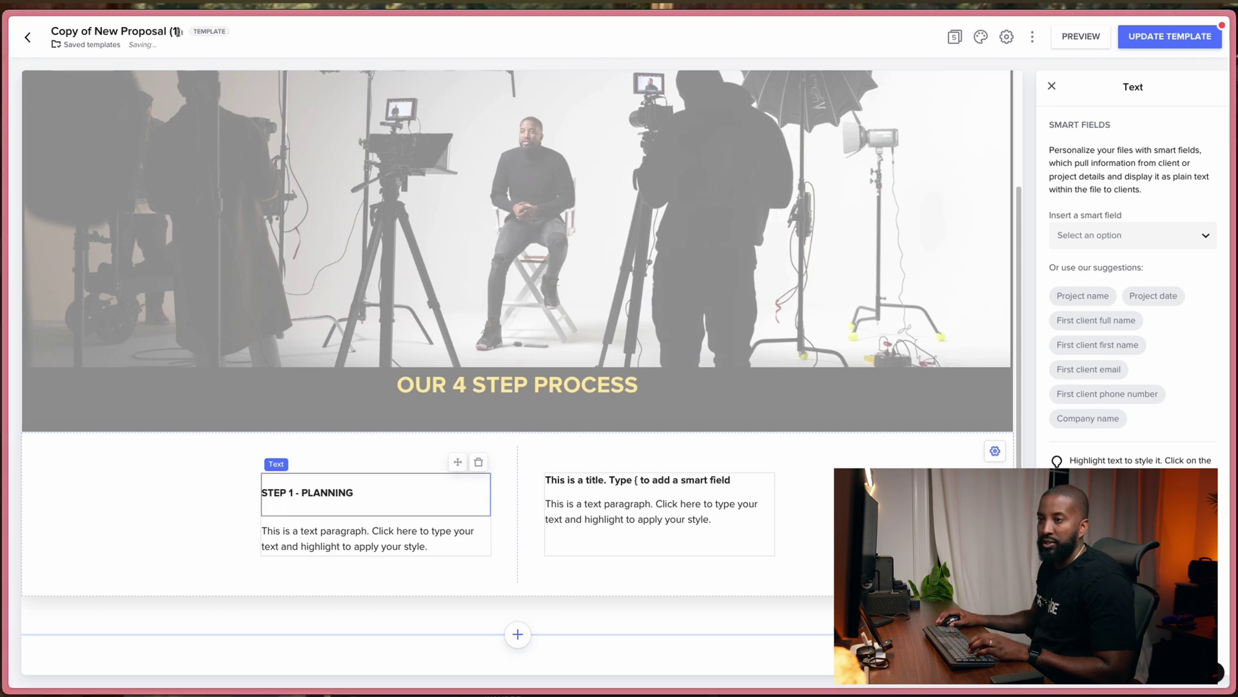
{"action": "type", "text": "Consultation meeting with decision-makers to brainstorm and understand the entire project and best way to move forward."}
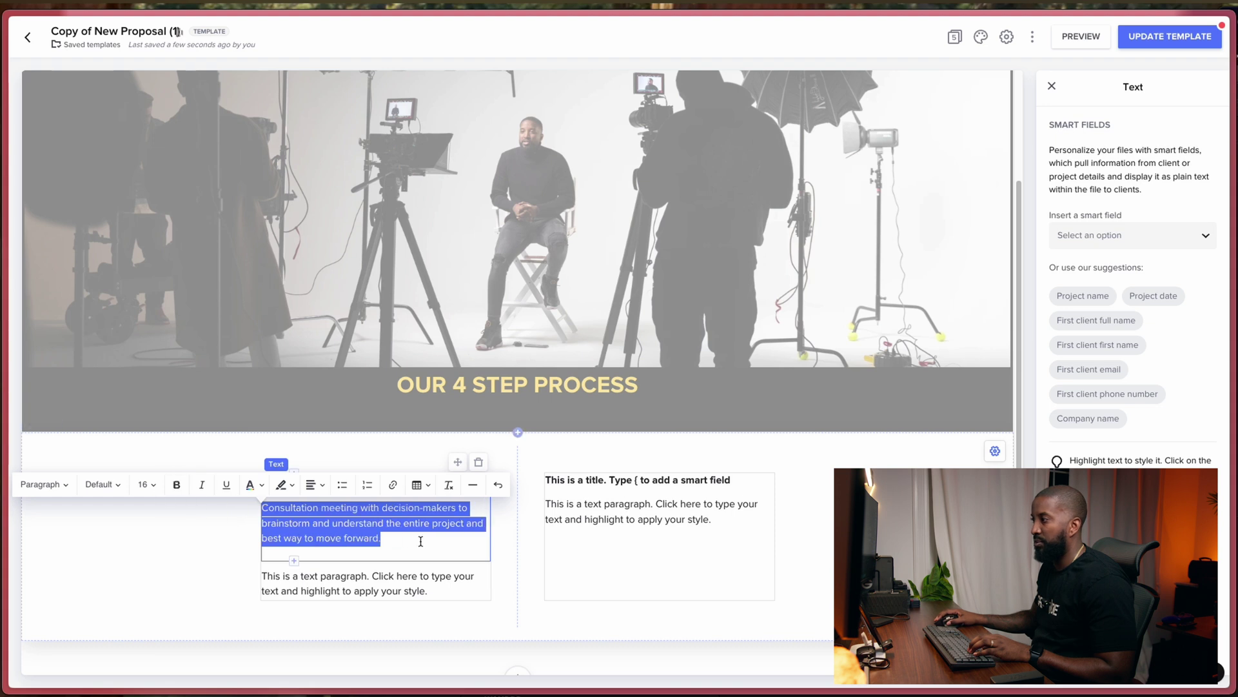
{"action": "left_click", "coordinate": [311, 485]}
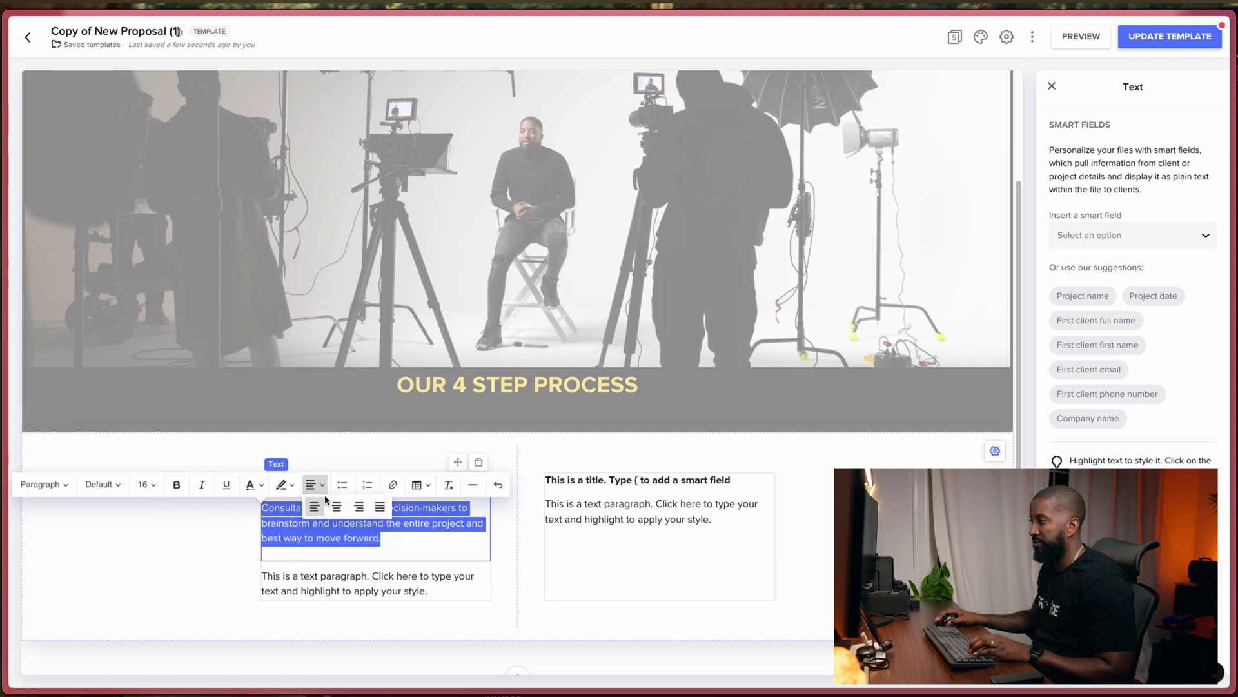
{"action": "left_click", "coordinate": [315, 505]}
Title the right column 'STEP 2 - PRE-PRODUCTION', remove the stray divider, and select its treatment description.
{"action": "left_click", "coordinate": [638, 470]}
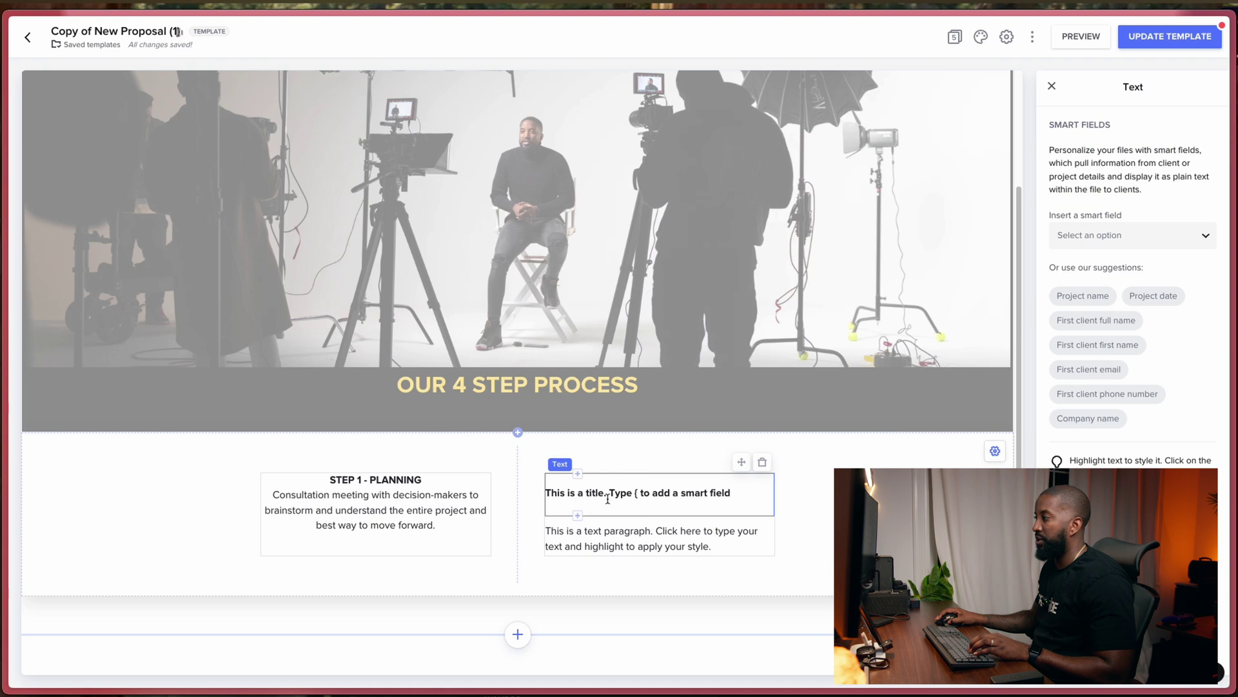
{"action": "triple_click", "coordinate": [621, 493]}
{"action": "type", "text": "STE"}
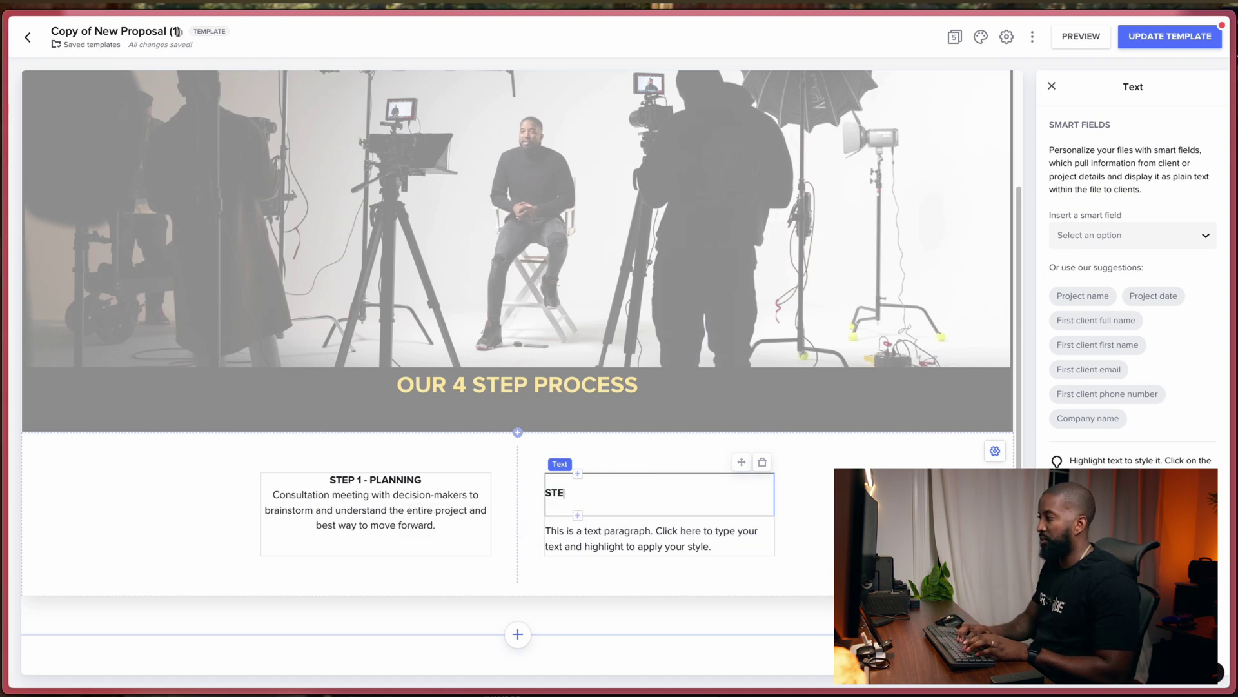
{"action": "type", "text": "P 2"}
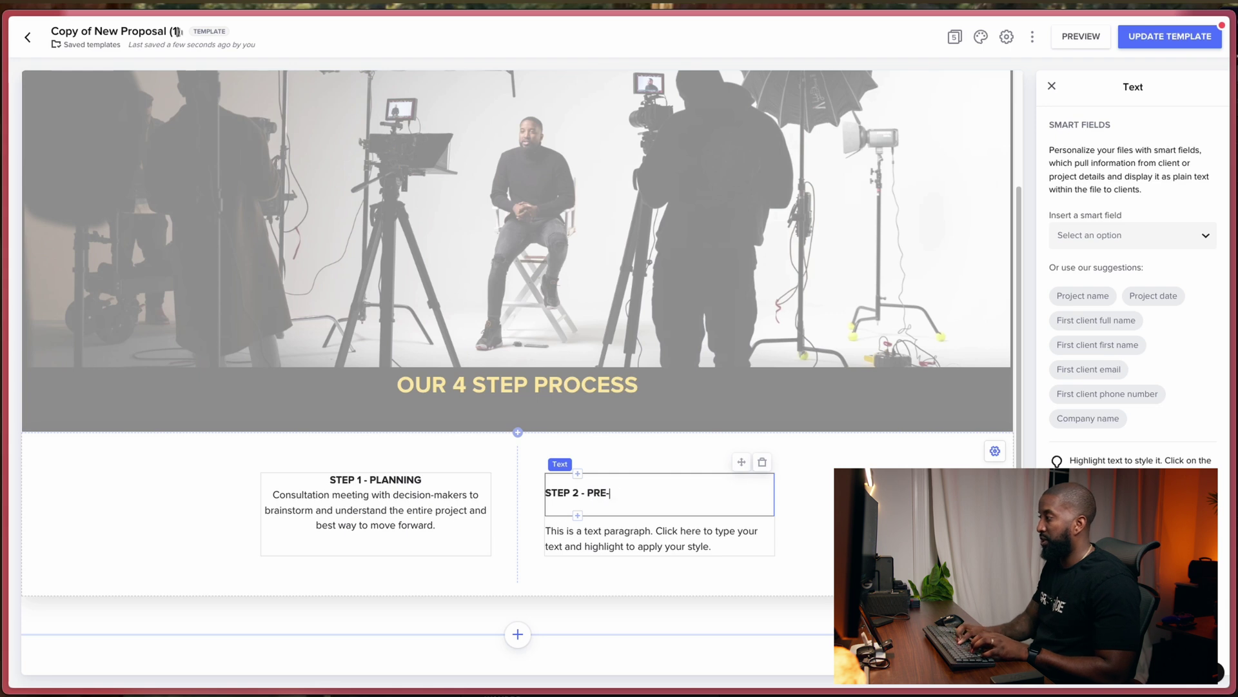
{"action": "type", "text": " - PRE-PRODUCTION"}
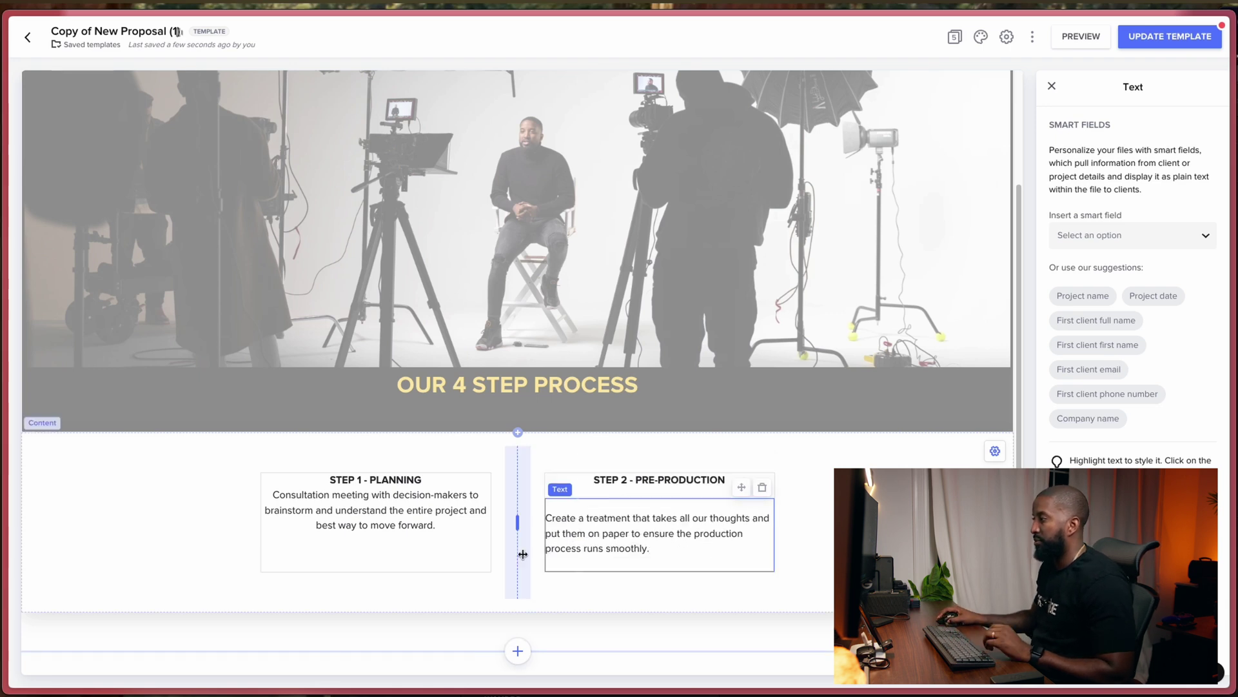
{"action": "left_click", "coordinate": [540, 572]}
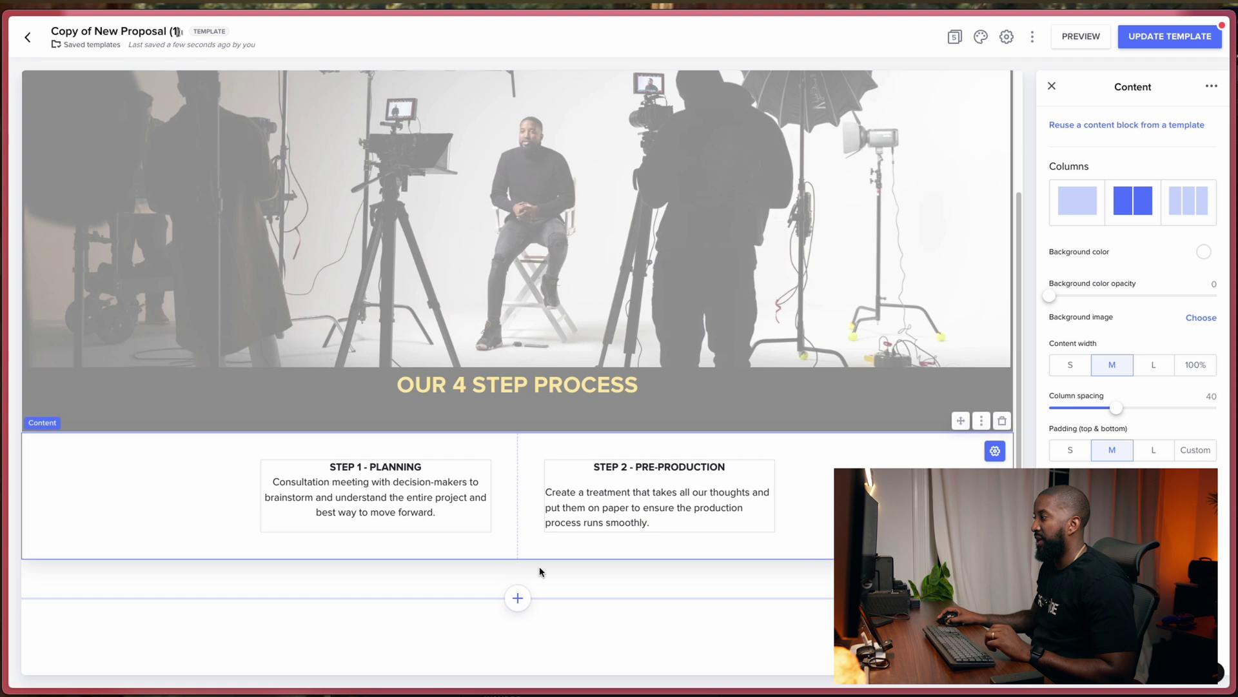
{"action": "key", "text": "ctrl+z"}
{"action": "left_click", "coordinate": [763, 480]}
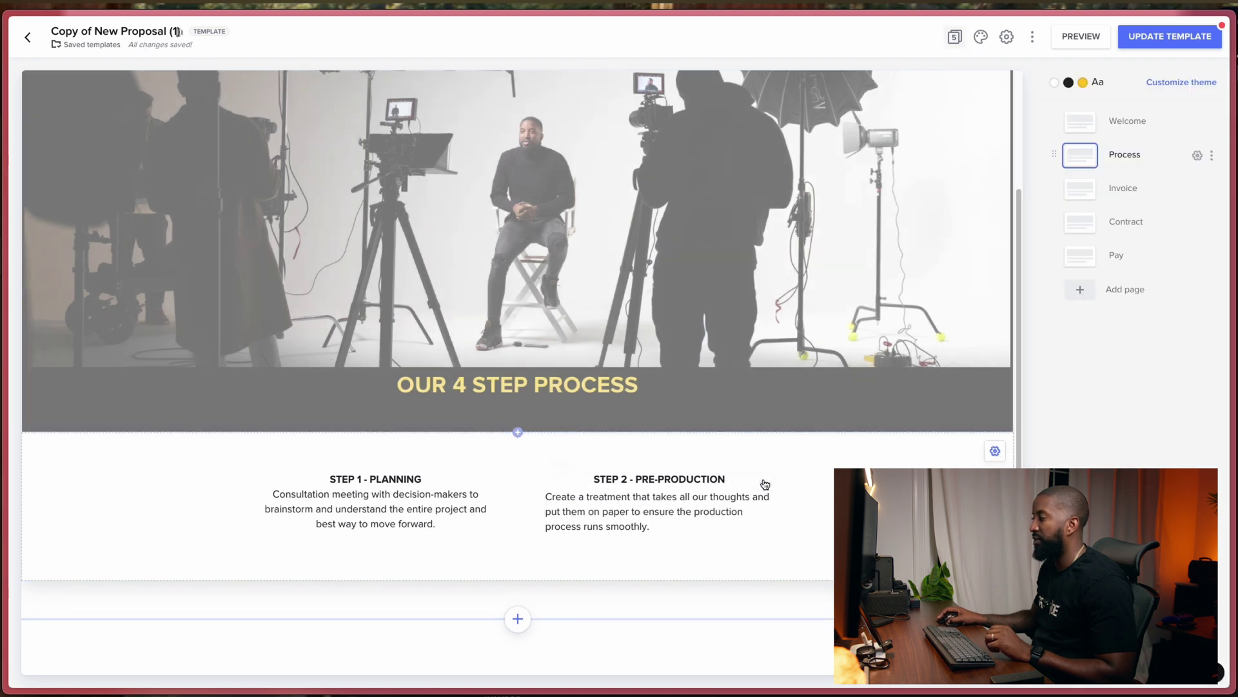
{"action": "left_click", "coordinate": [675, 516]}
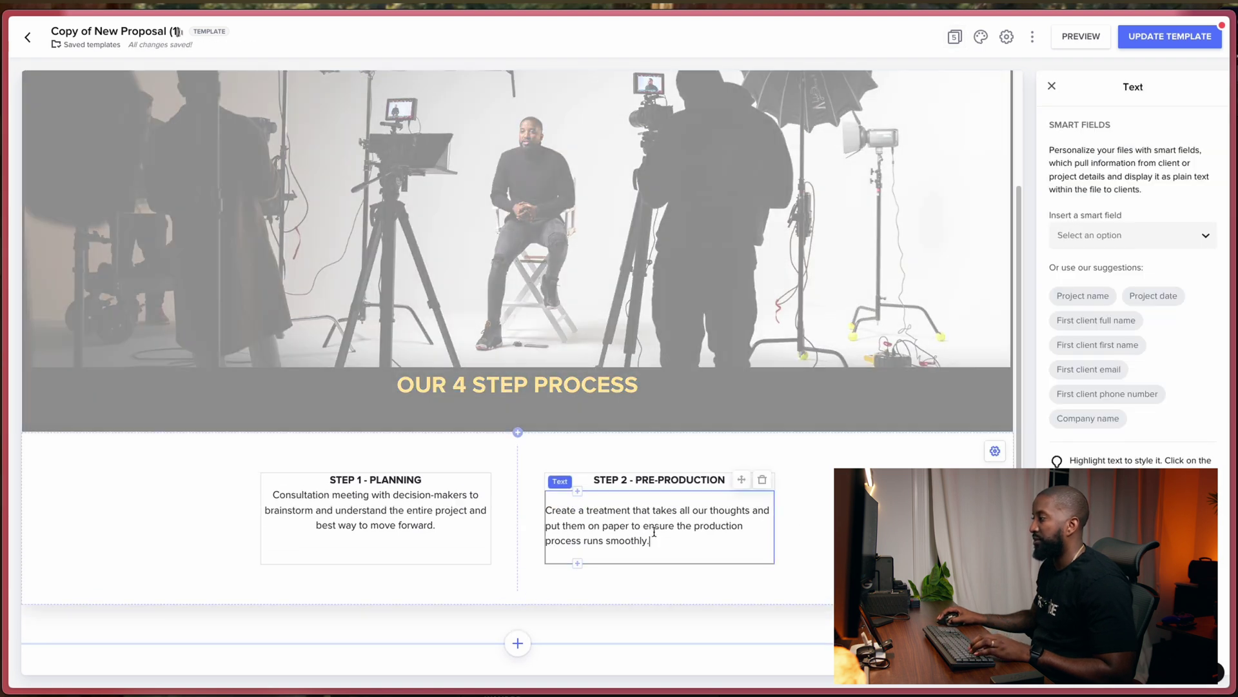
{"action": "left_click_drag", "start_coordinate": [652, 549], "coordinate": [517, 512]}
{"action": "left_click", "coordinate": [516, 512]}
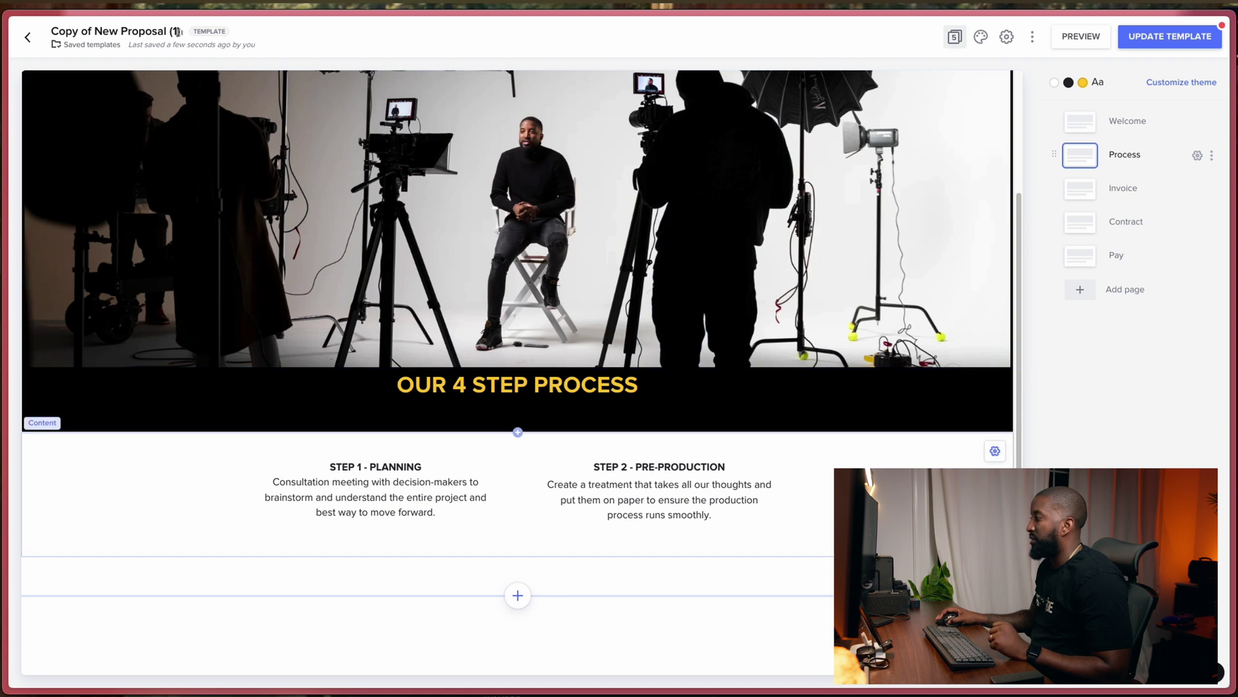
Set the steps section's background colour to the black theme swatch.
{"action": "left_click", "coordinate": [995, 450]}
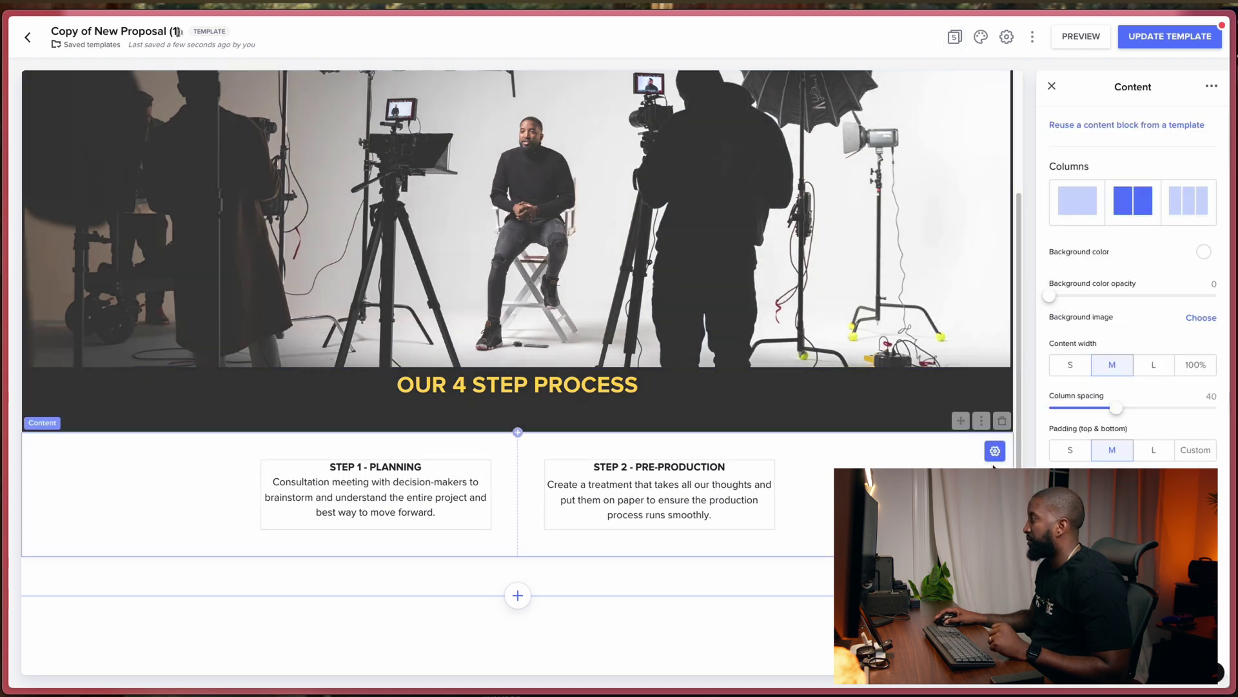
{"action": "left_click", "coordinate": [1204, 252]}
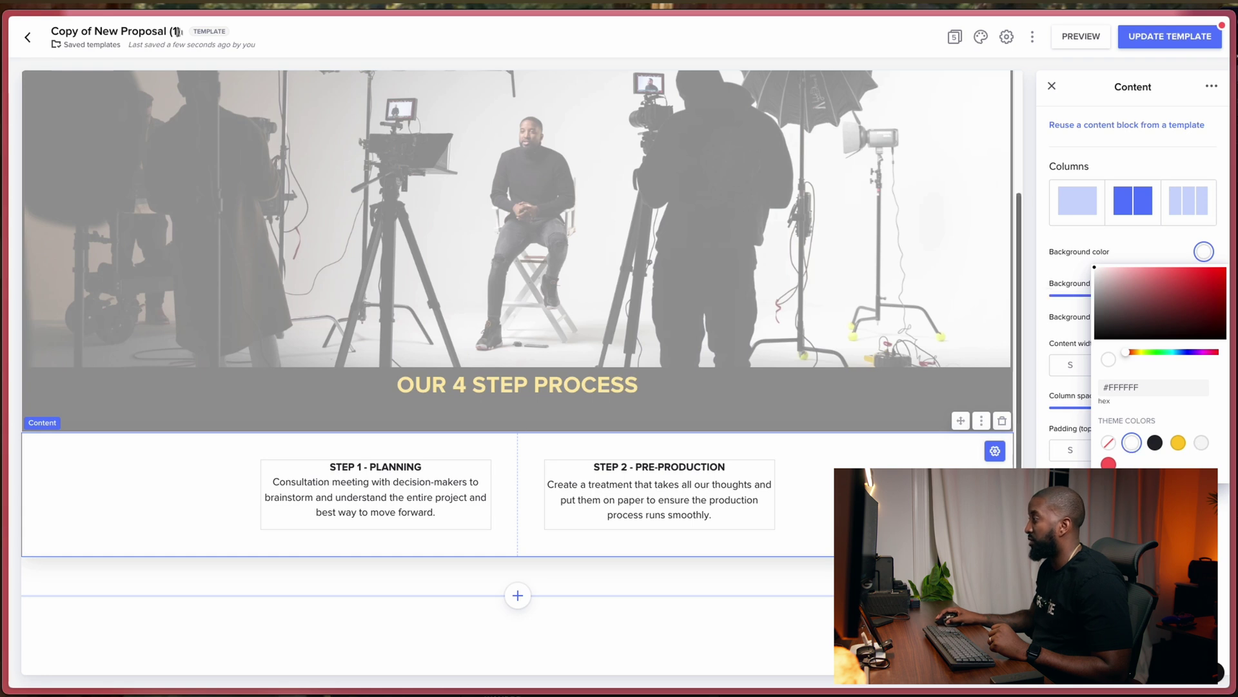
{"action": "left_click", "coordinate": [1155, 442]}
Turn the STEP 1 and STEP 2 text white against the black background.
{"action": "left_click", "coordinate": [600, 467]}
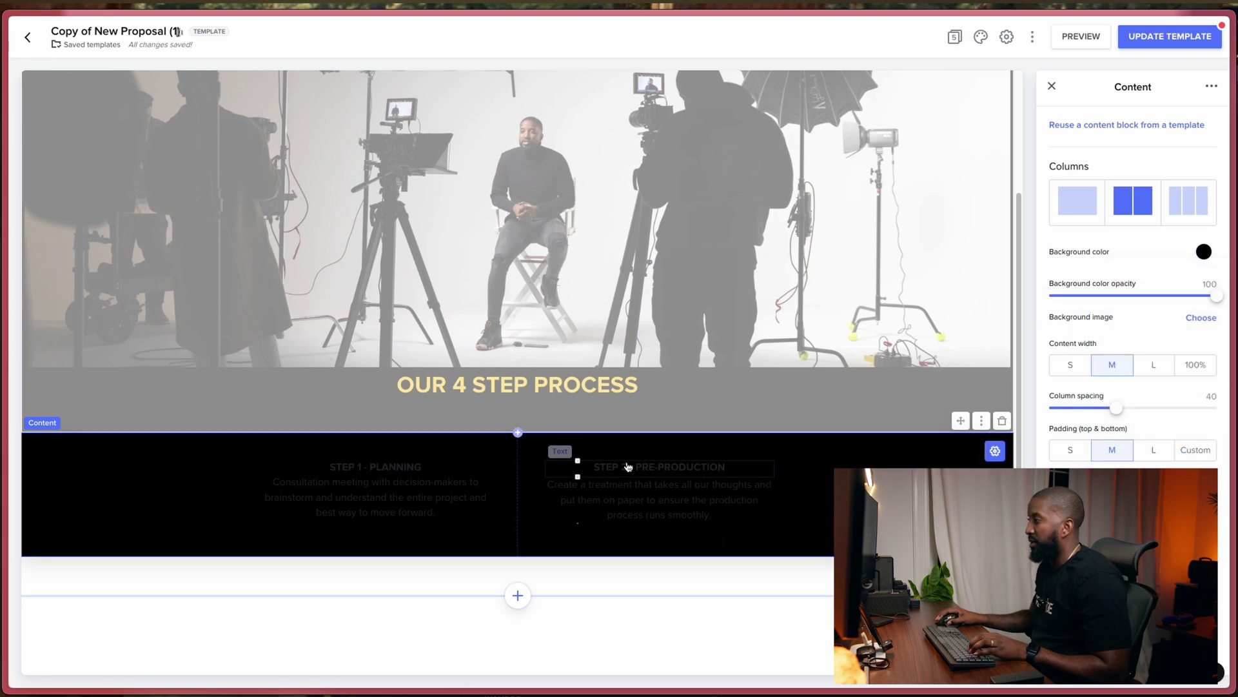
{"action": "left_click_drag", "start_coordinate": [594, 466], "coordinate": [629, 468]}
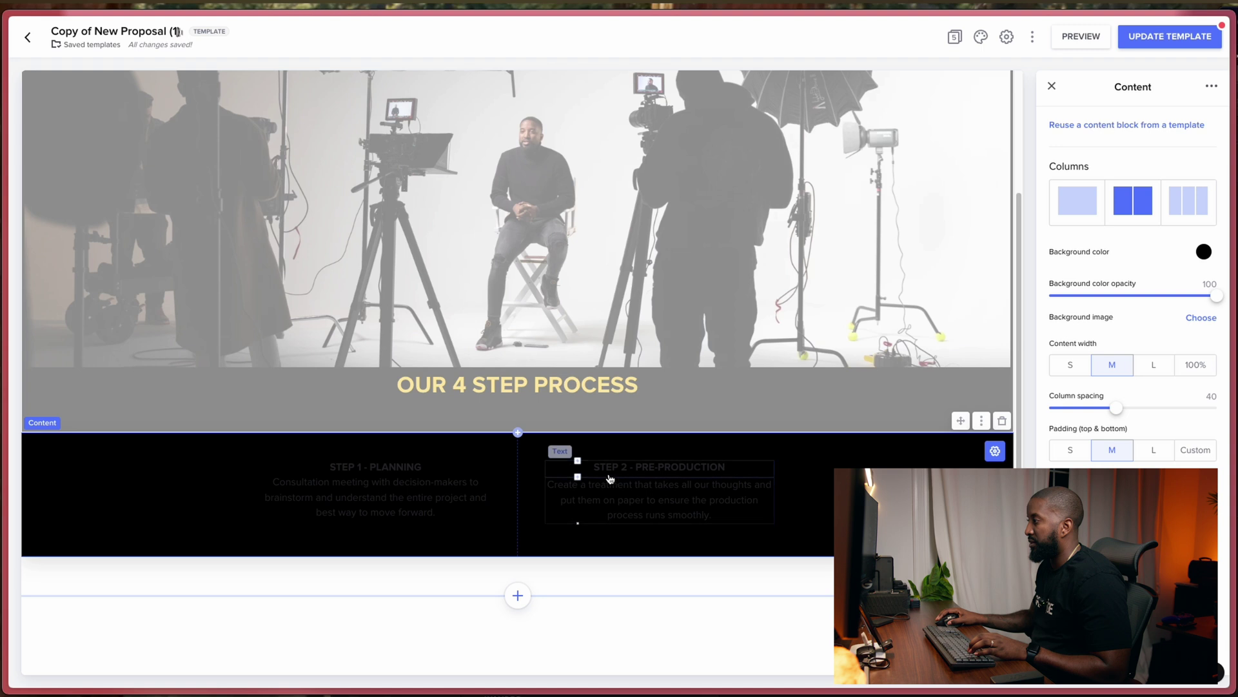
{"action": "left_click", "coordinate": [607, 475]}
{"action": "left_click", "coordinate": [359, 526]}
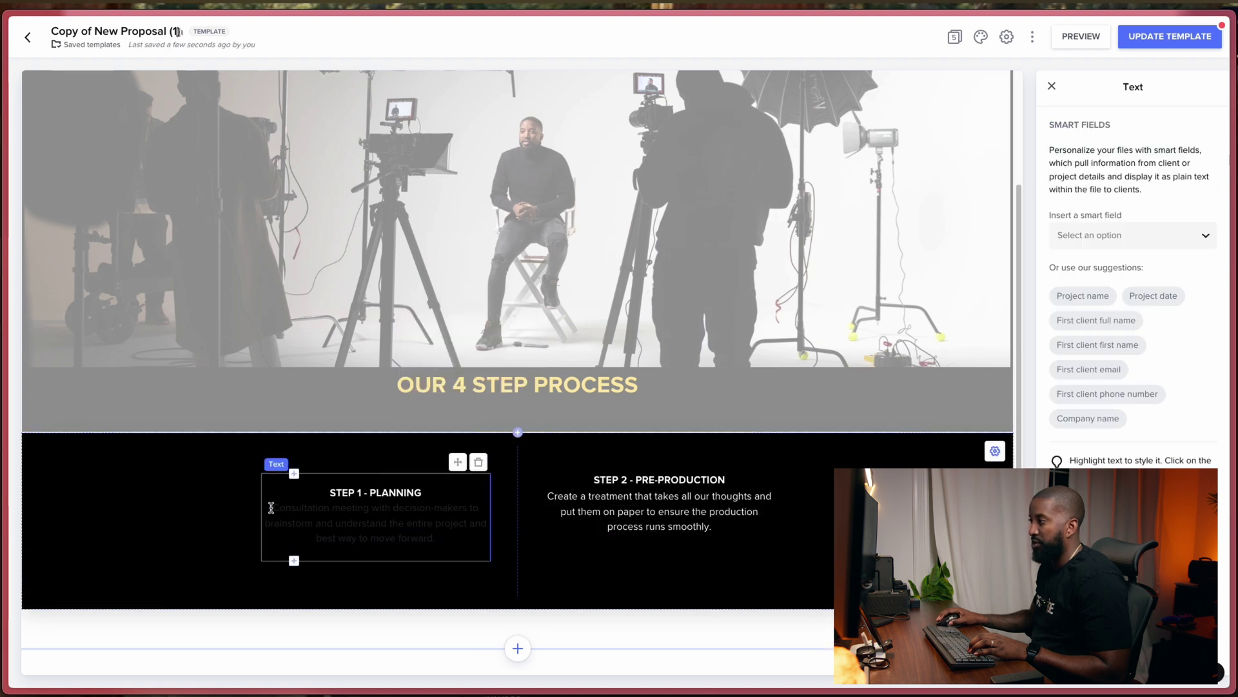
{"action": "left_click_drag", "start_coordinate": [272, 507], "coordinate": [448, 536]}
{"action": "left_click", "coordinate": [423, 563]}
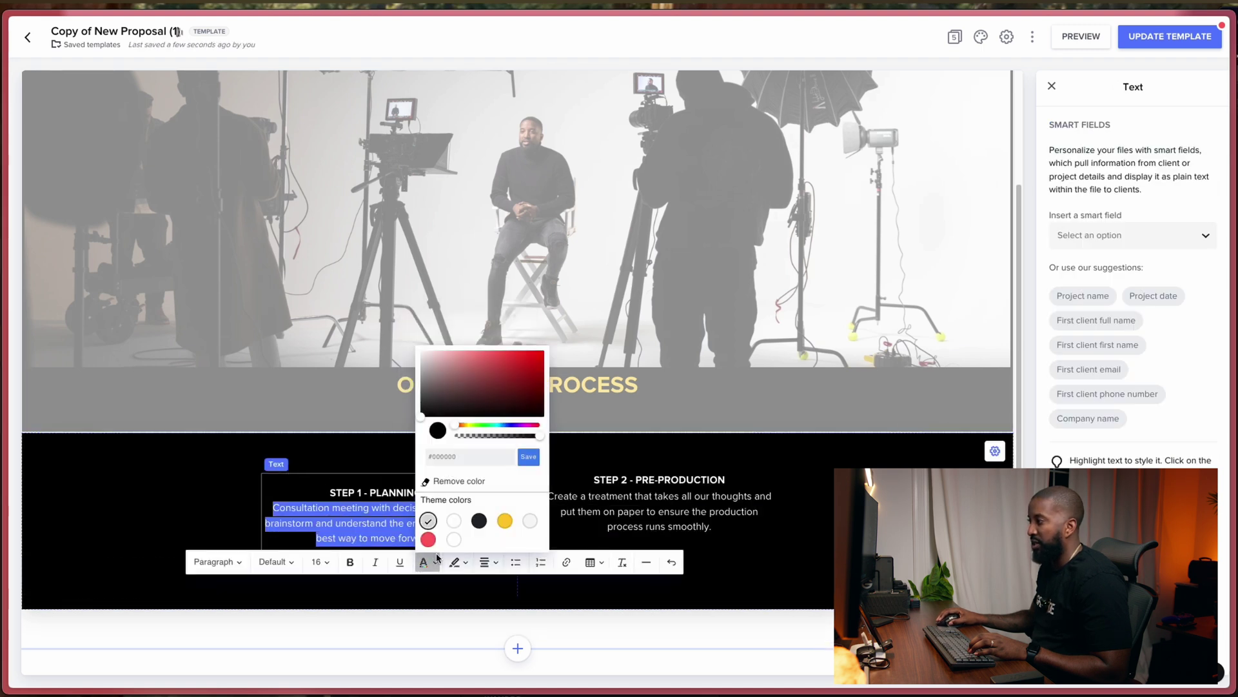
{"action": "left_click", "coordinate": [456, 531]}
{"action": "left_click", "coordinate": [820, 559]}
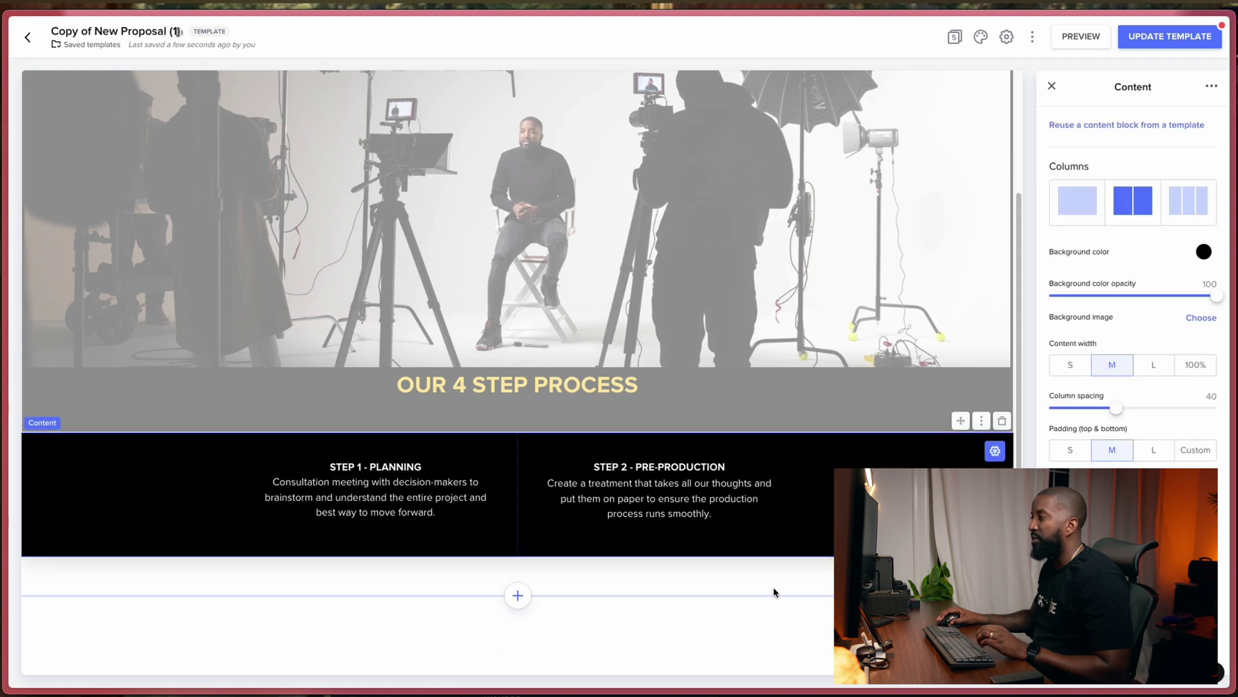
{"action": "left_click", "coordinate": [636, 590]}
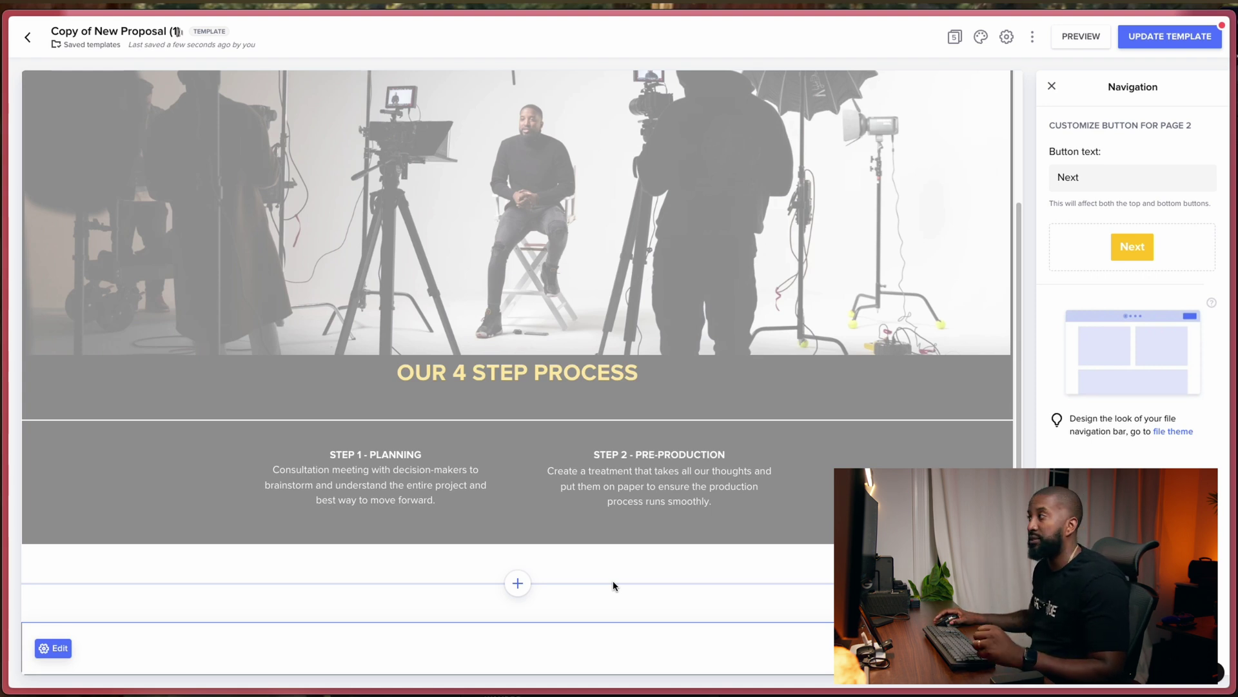
{"action": "left_click", "coordinate": [614, 586]}
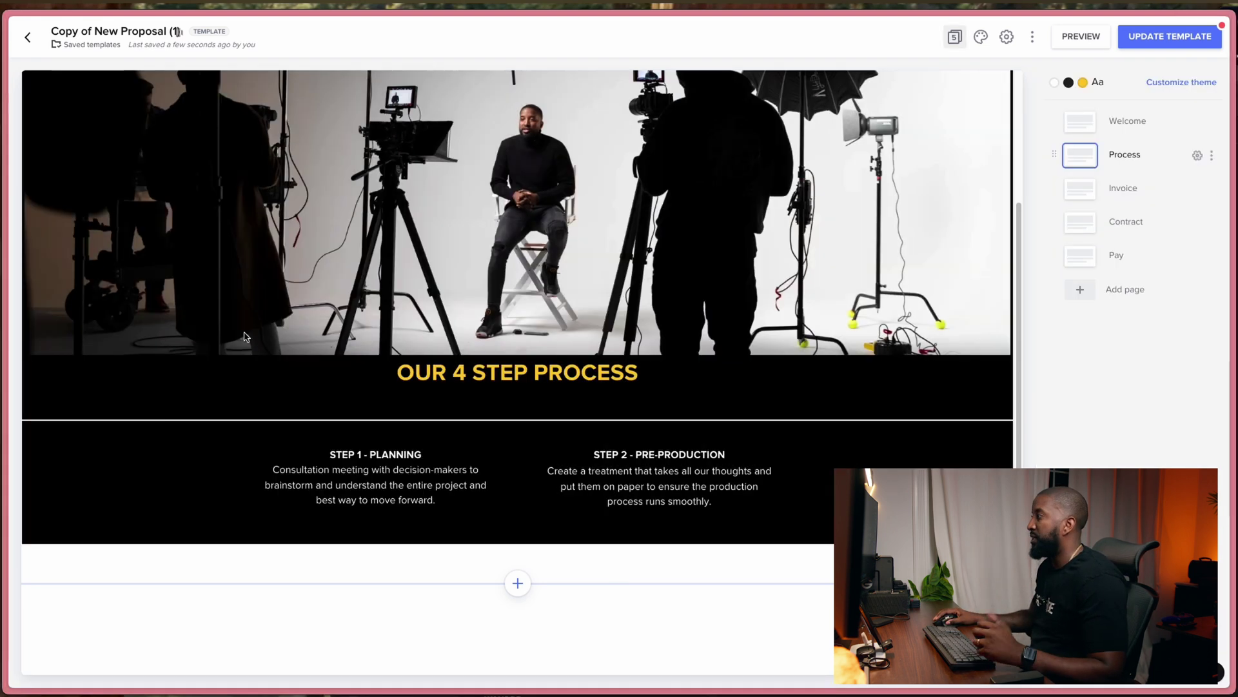
Add a blank page with a Services block, positioned before the Invoice page.
{"action": "left_click", "coordinate": [1078, 292]}
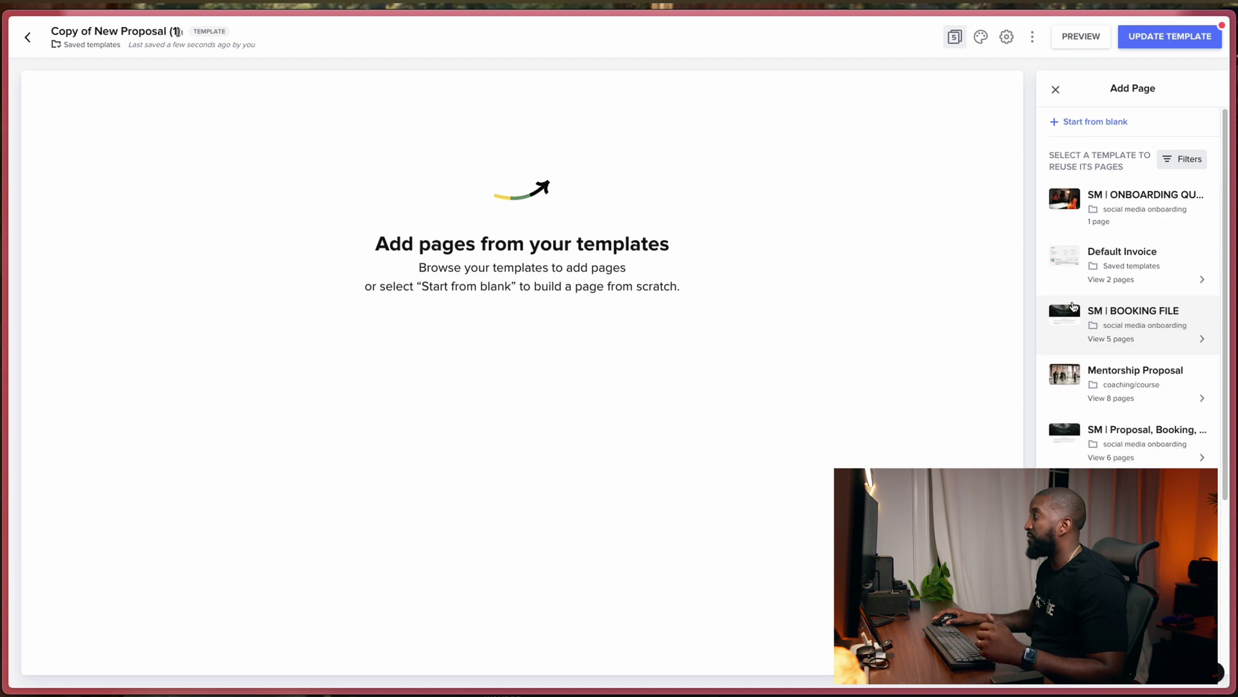
{"action": "left_click", "coordinate": [1070, 121]}
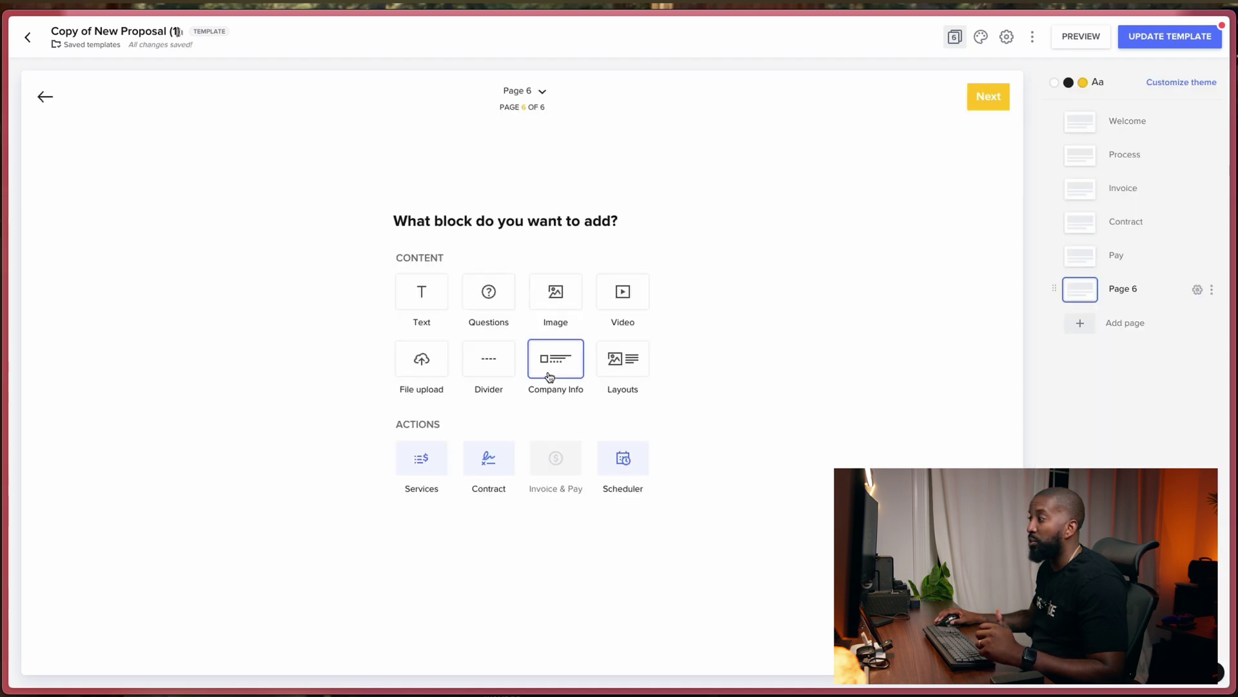
{"action": "left_click", "coordinate": [421, 459]}
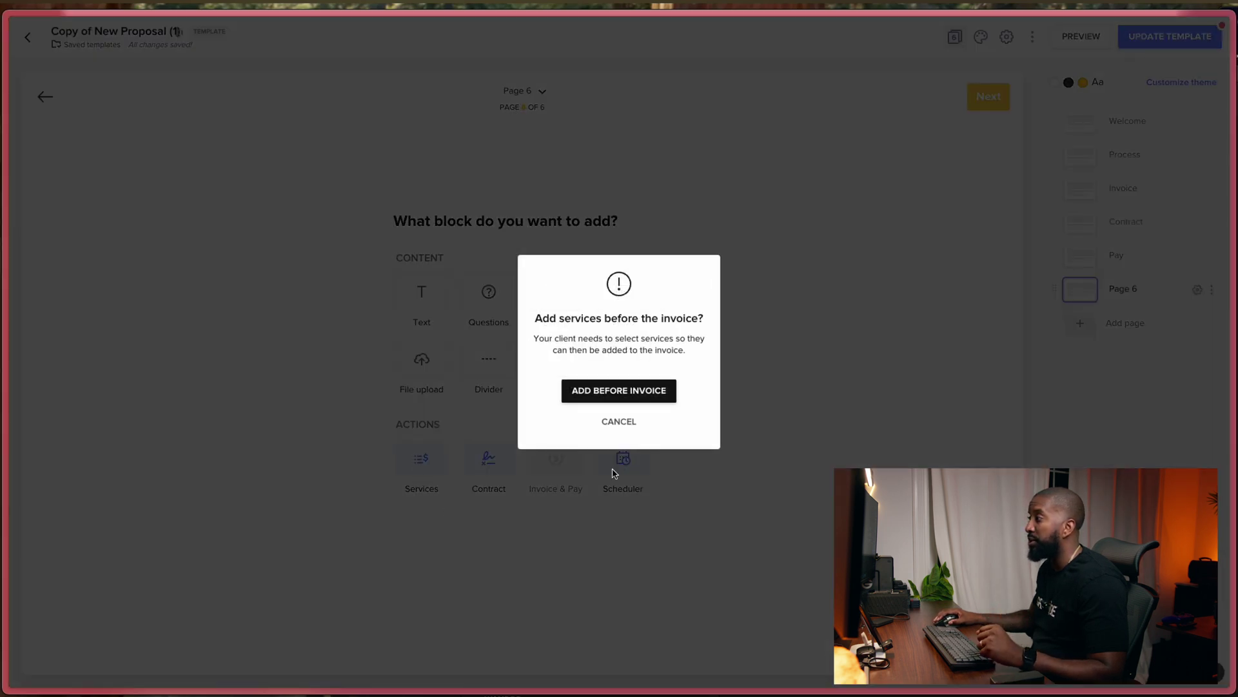
{"action": "left_click", "coordinate": [629, 396]}
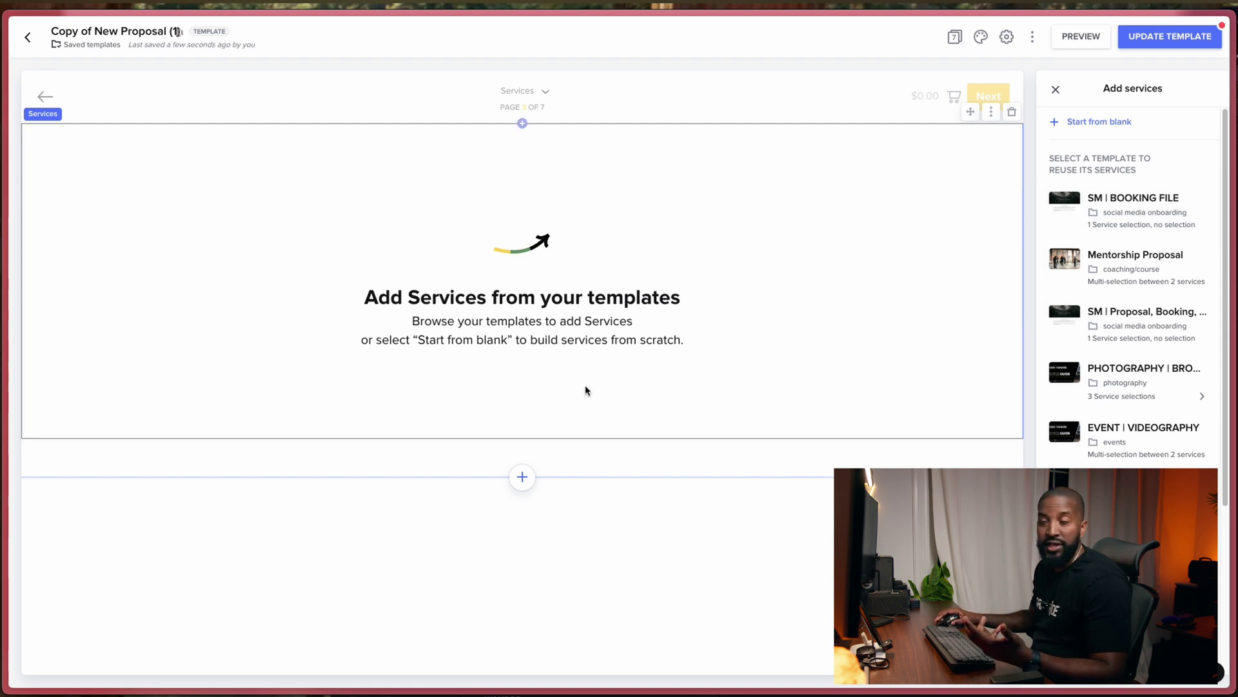
Add a service selection filled with the saved 'CINEMATOGRAPHY - FULL DAY' service at CAD 5,000.
{"action": "scroll", "coordinate": [1105, 258], "scroll_direction": "down", "scroll_amount": 1}
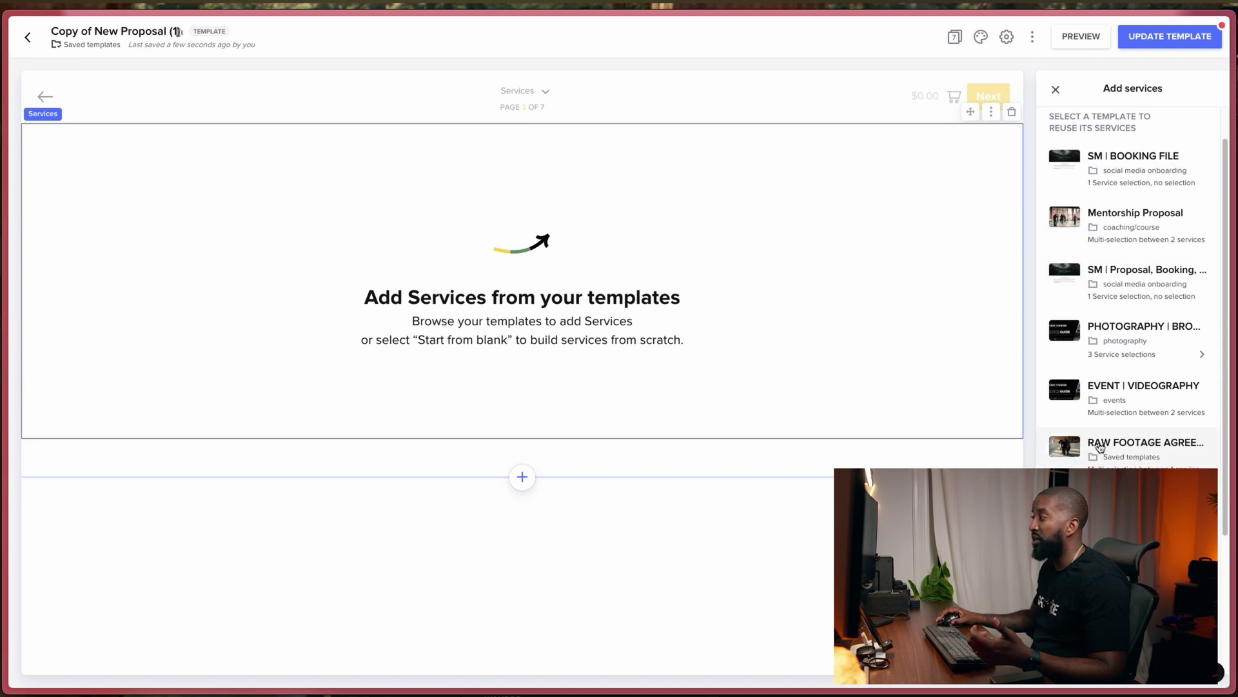
{"action": "scroll", "coordinate": [1135, 290], "scroll_direction": "down", "scroll_amount": 3}
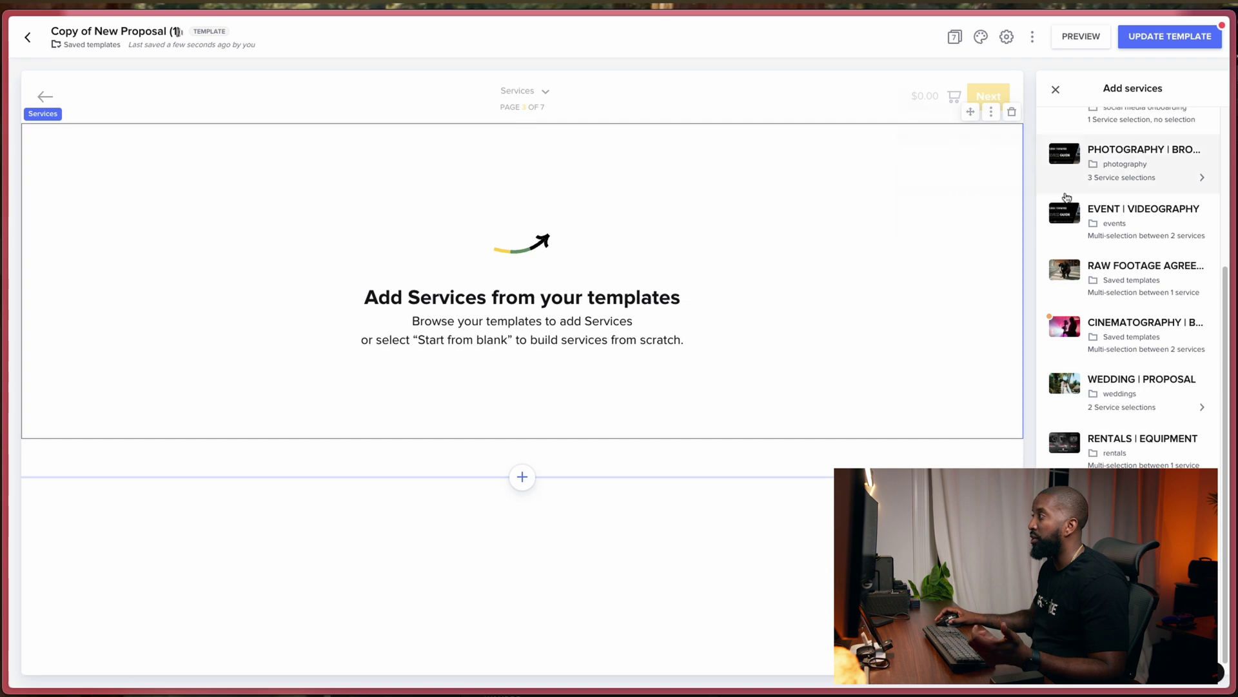
{"action": "scroll", "coordinate": [1123, 225], "scroll_direction": "up", "scroll_amount": 5}
{"action": "left_click", "coordinate": [1081, 123]}
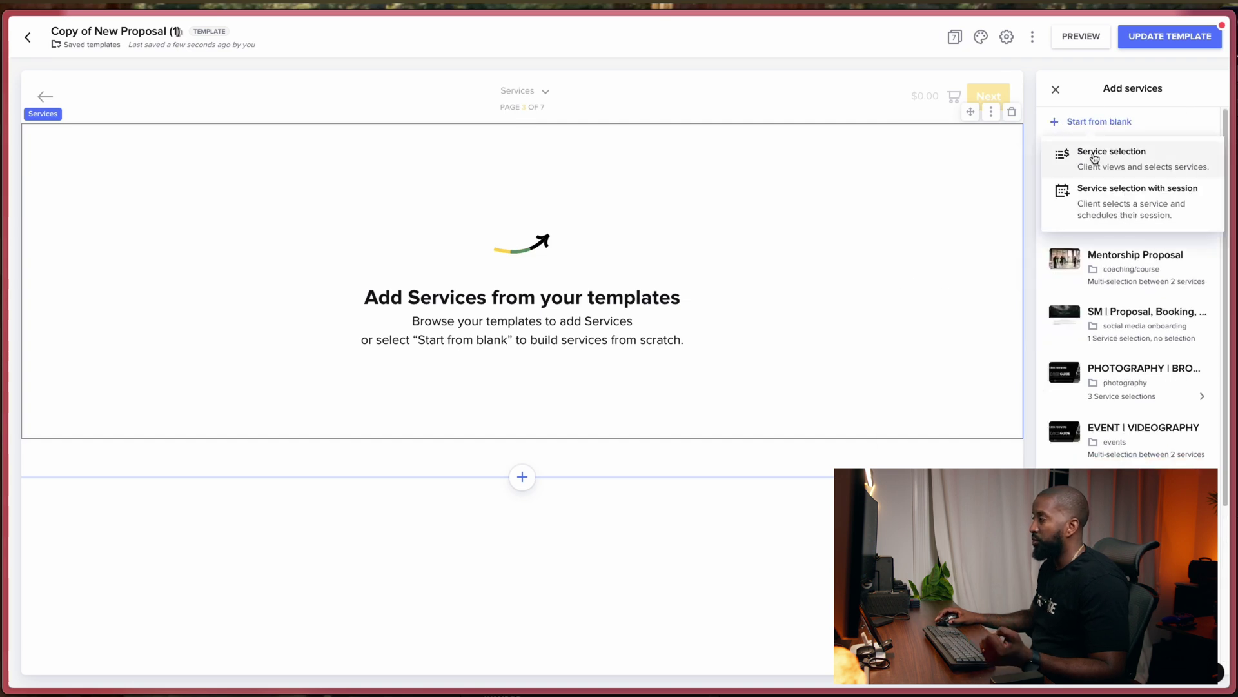
{"action": "left_click", "coordinate": [1094, 154]}
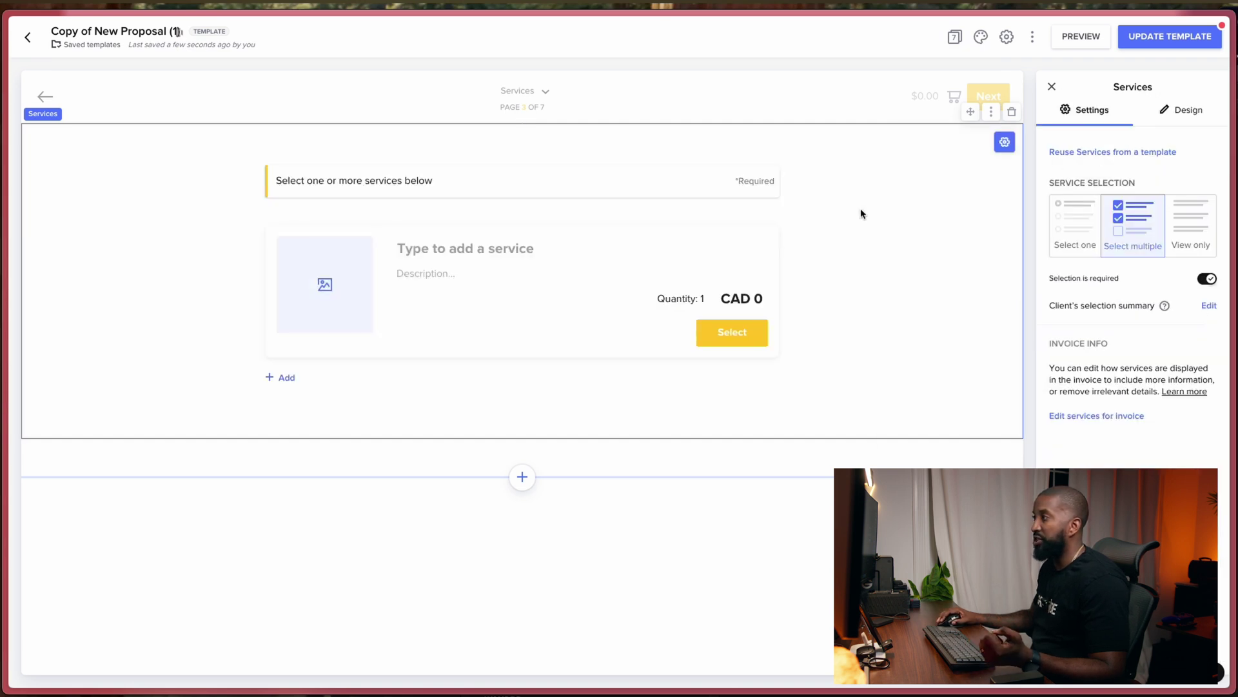
{"action": "left_click", "coordinate": [413, 249]}
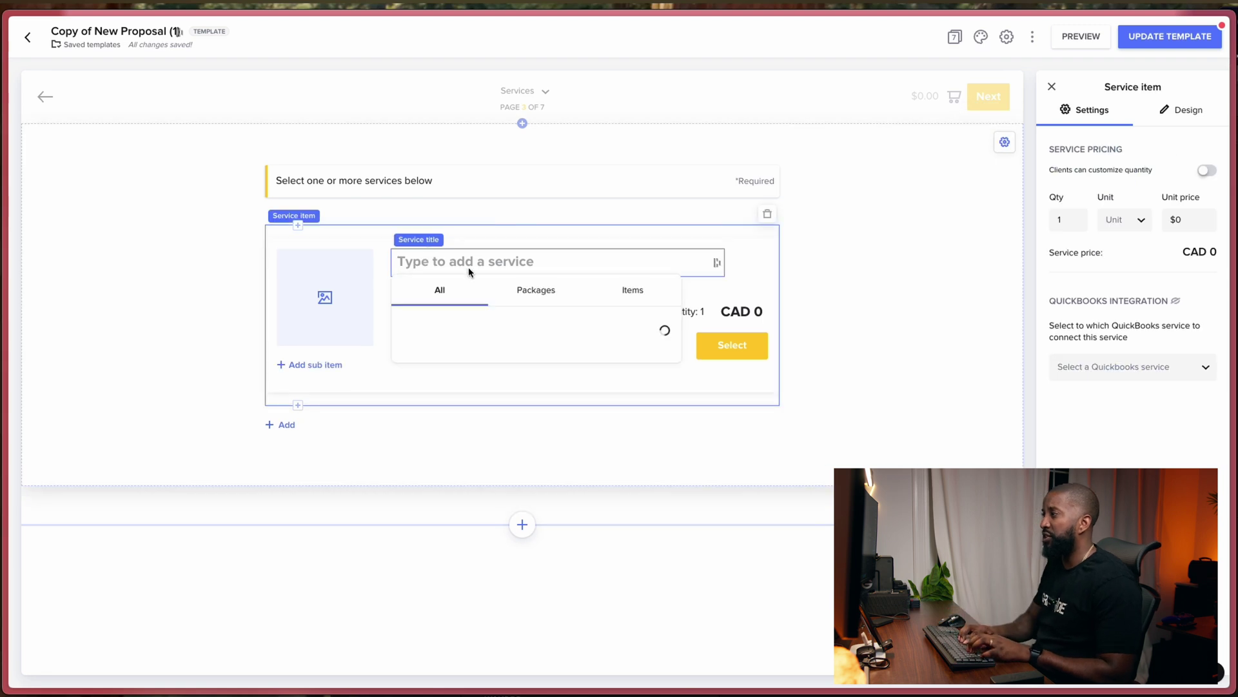
{"action": "type", "text": "Ful"}
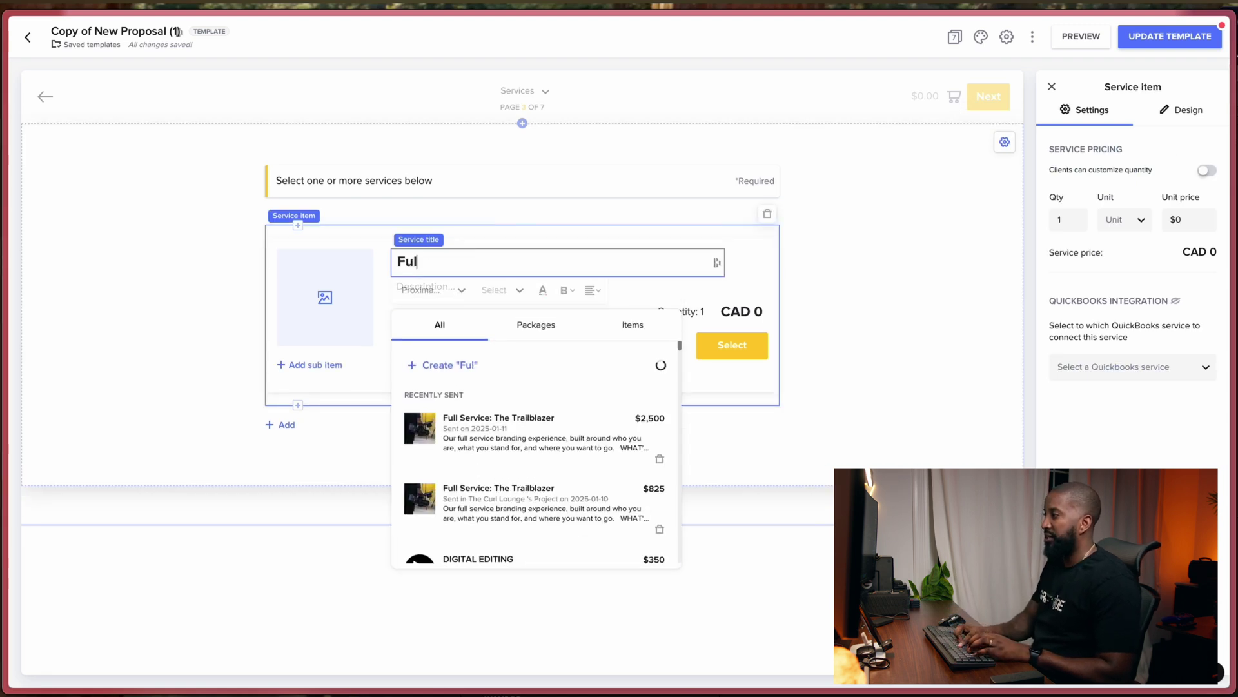
{"action": "type", "text": "l day Cinema"}
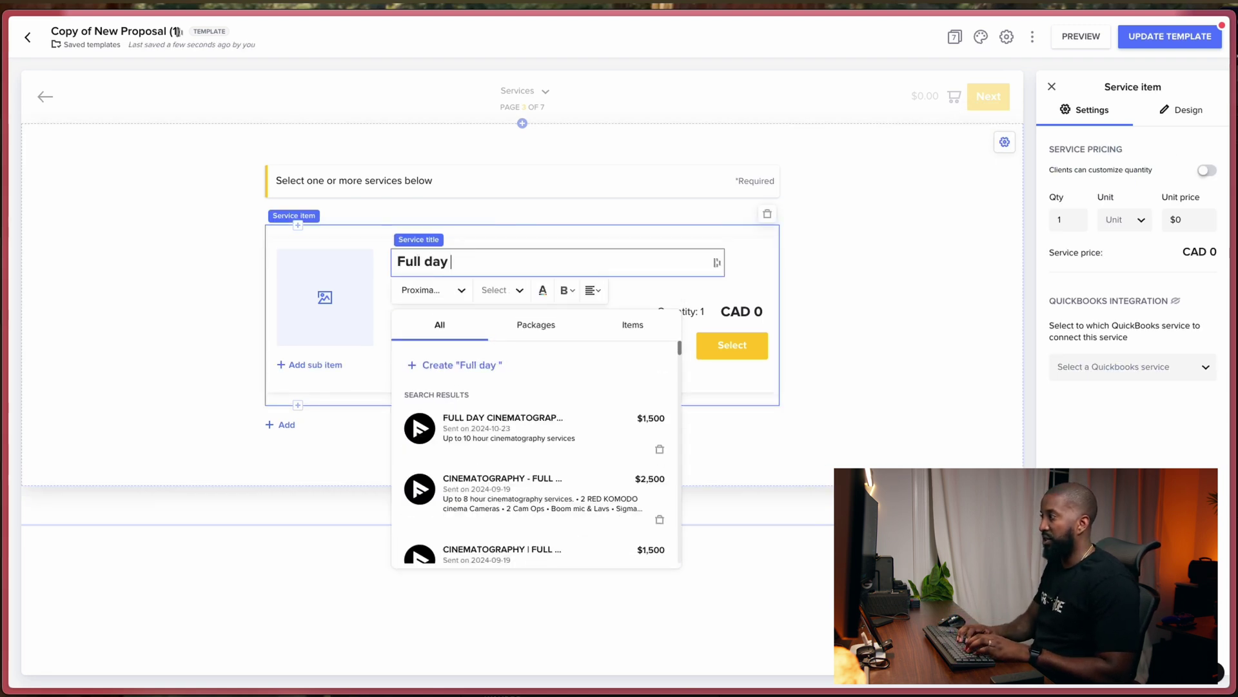
{"action": "left_click", "coordinate": [539, 509]}
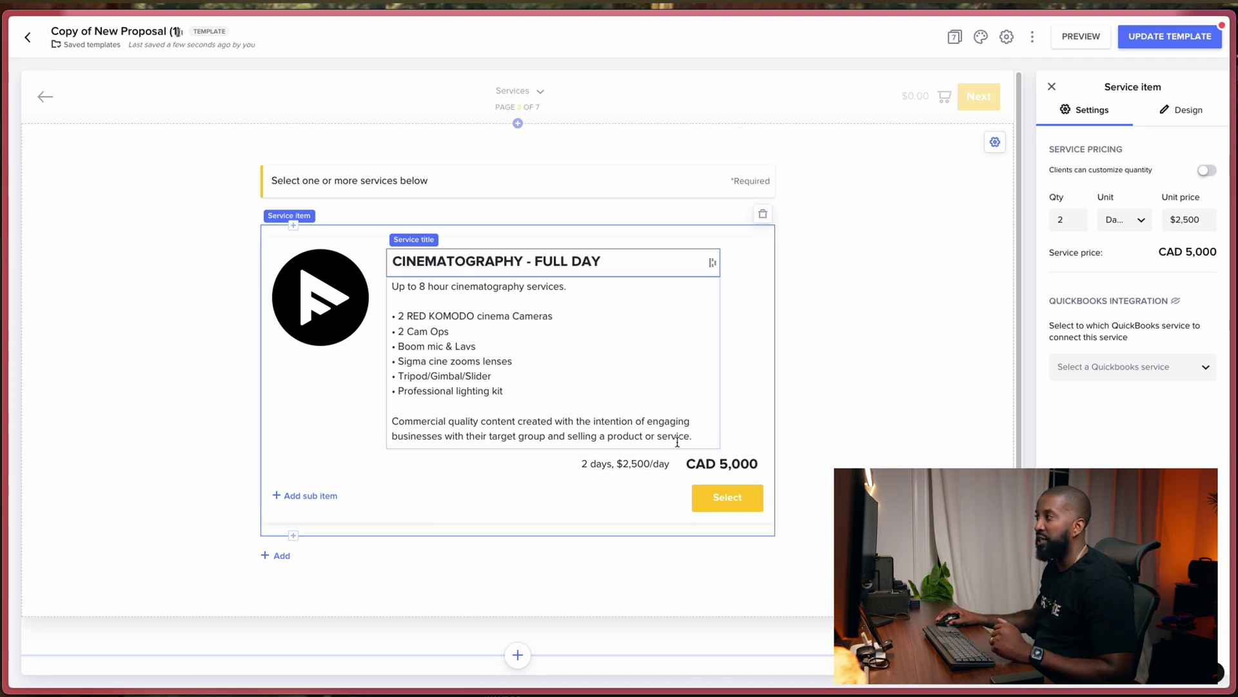
Insert a cropped camera operator photo from the library above the cinematography service.
{"action": "left_click", "coordinate": [294, 229]}
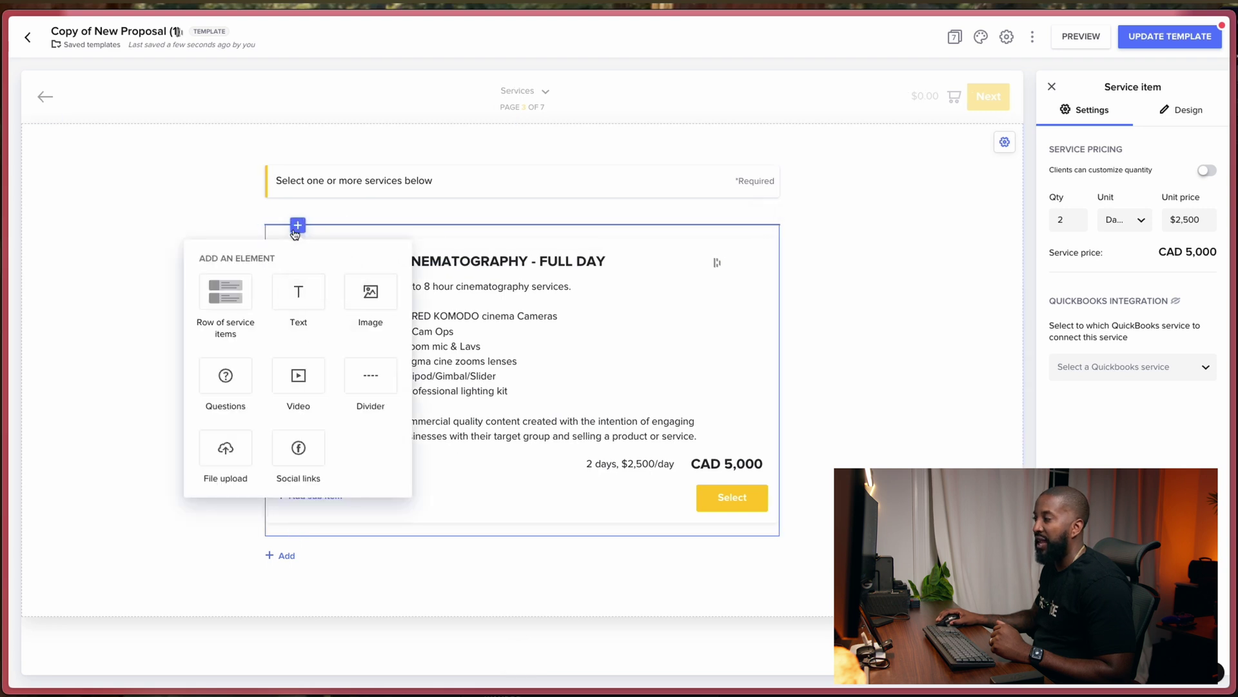
{"action": "left_click", "coordinate": [369, 291]}
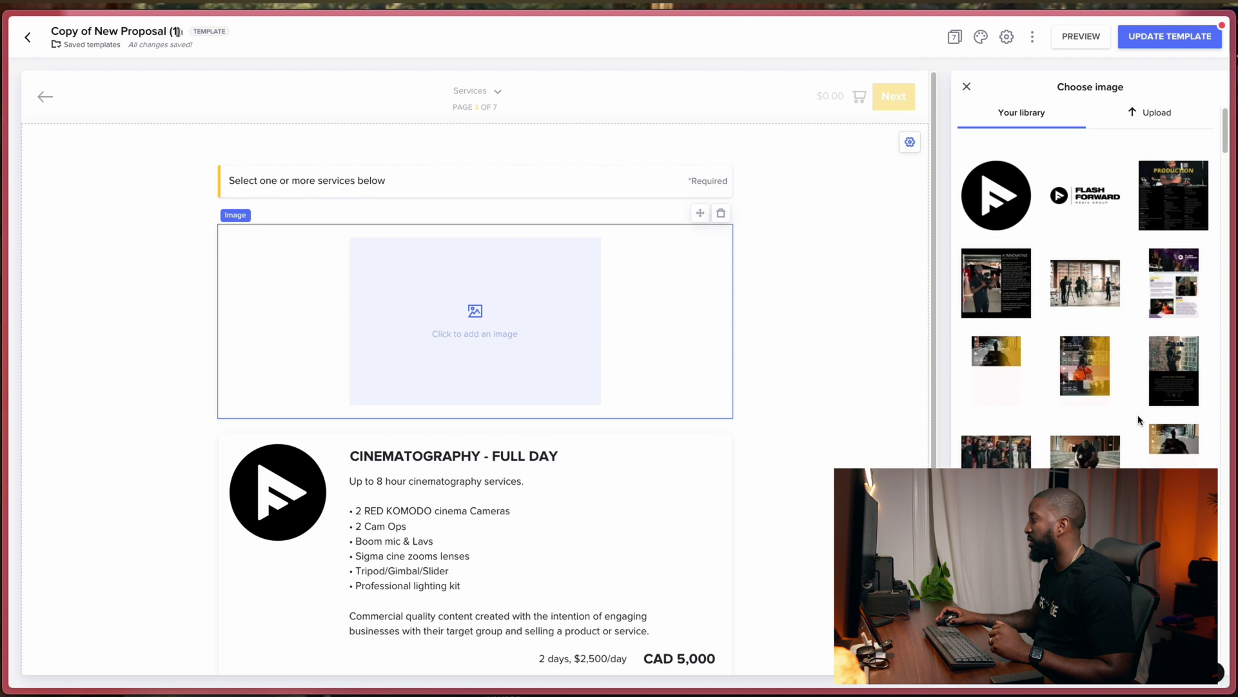
{"action": "scroll", "coordinate": [1083, 406], "scroll_direction": "down", "scroll_amount": 3}
{"action": "left_click", "coordinate": [1086, 503]}
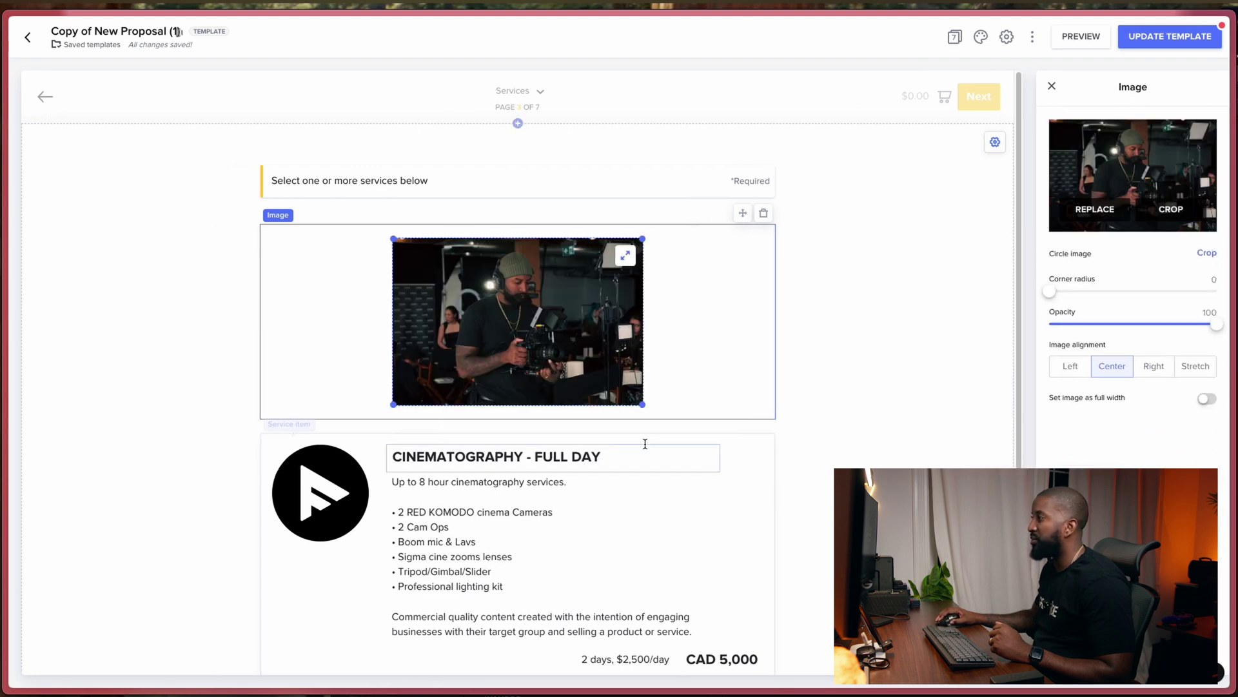
{"action": "left_click", "coordinate": [1207, 253]}
{"action": "left_click", "coordinate": [866, 419]}
{"action": "scroll", "coordinate": [866, 420], "scroll_direction": "down", "scroll_amount": 4}
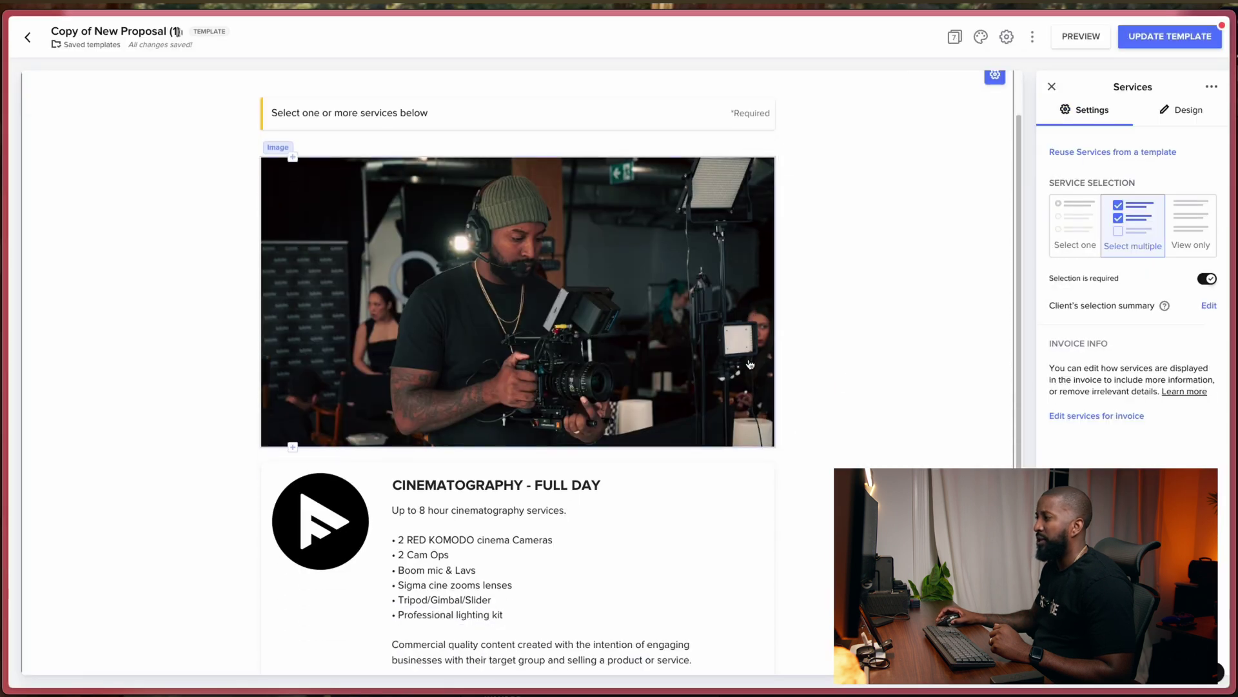
{"action": "scroll", "coordinate": [652, 279], "scroll_direction": "down", "scroll_amount": 1}
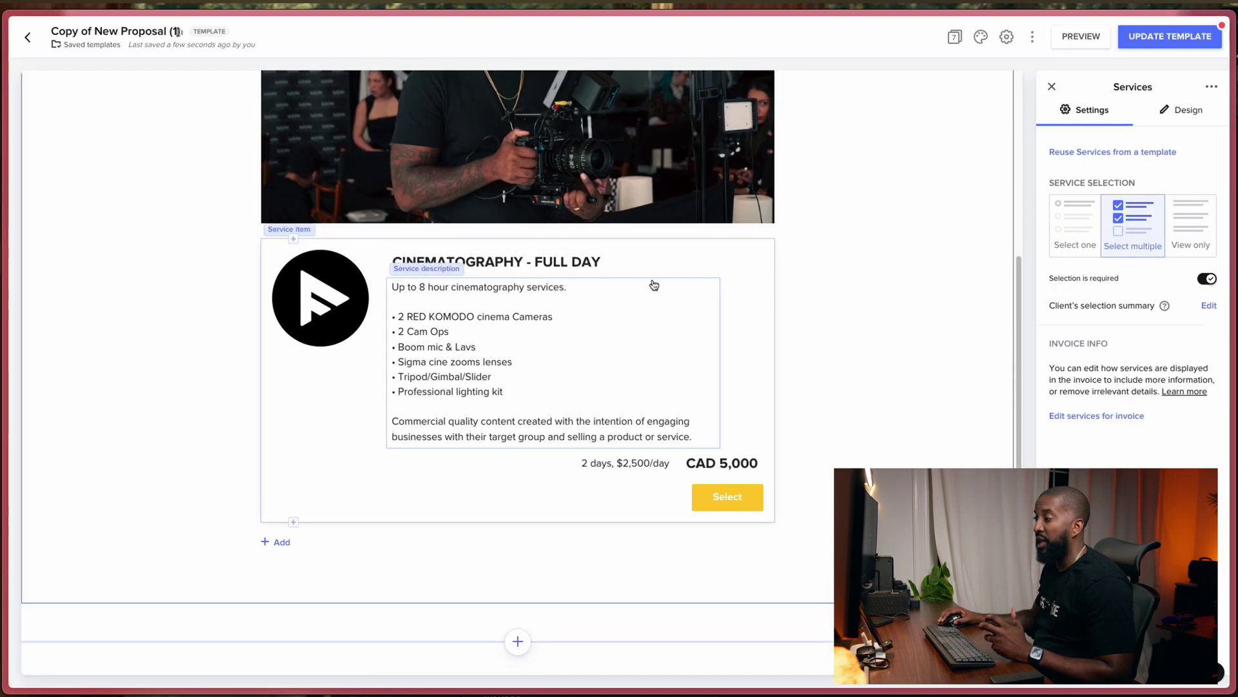
Add a service item below Cinematography using the saved 'DIGITAL EDITING' service at $850.
{"action": "left_click", "coordinate": [291, 523]}
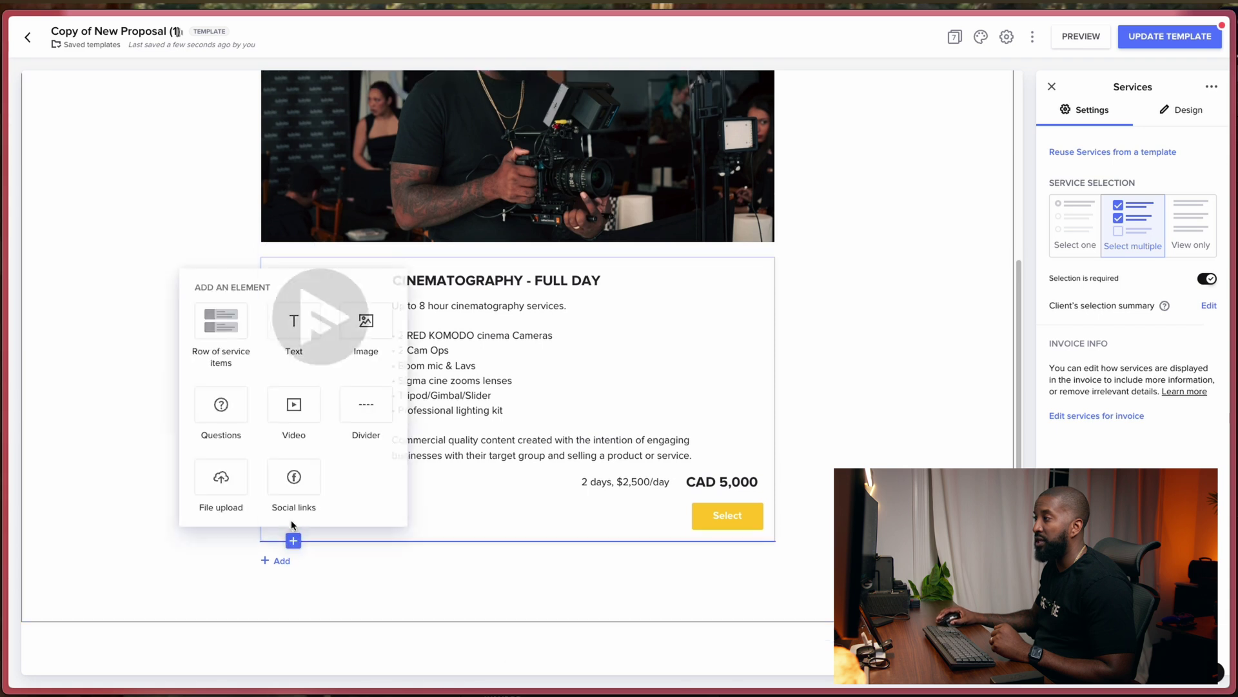
{"action": "left_click", "coordinate": [220, 321]}
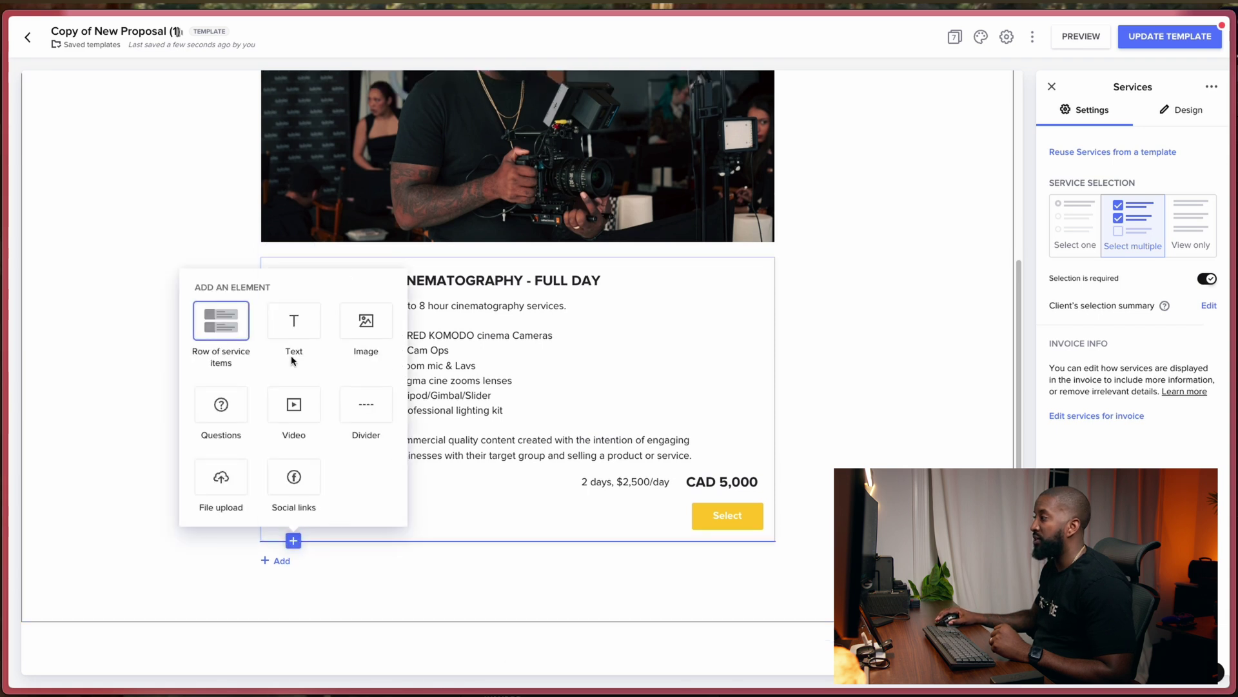
{"action": "left_click", "coordinate": [419, 406]}
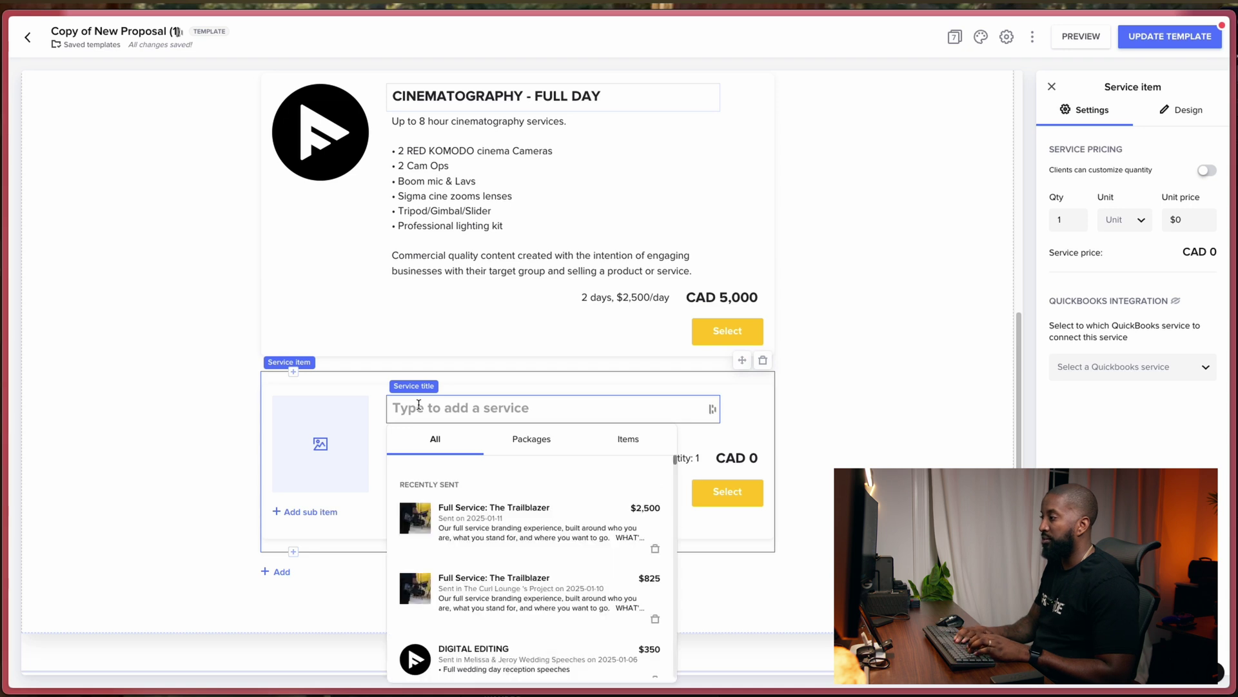
{"action": "type", "text": "Dig"}
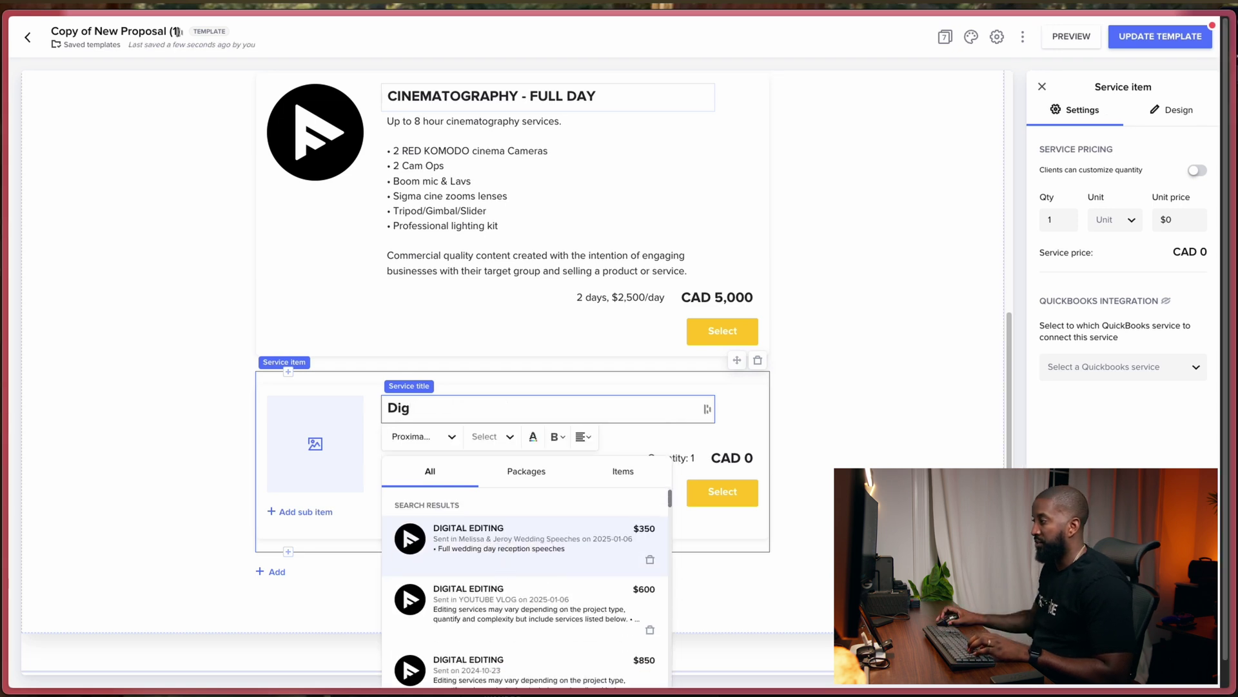
{"action": "scroll", "coordinate": [498, 572], "scroll_direction": "down", "scroll_amount": 1}
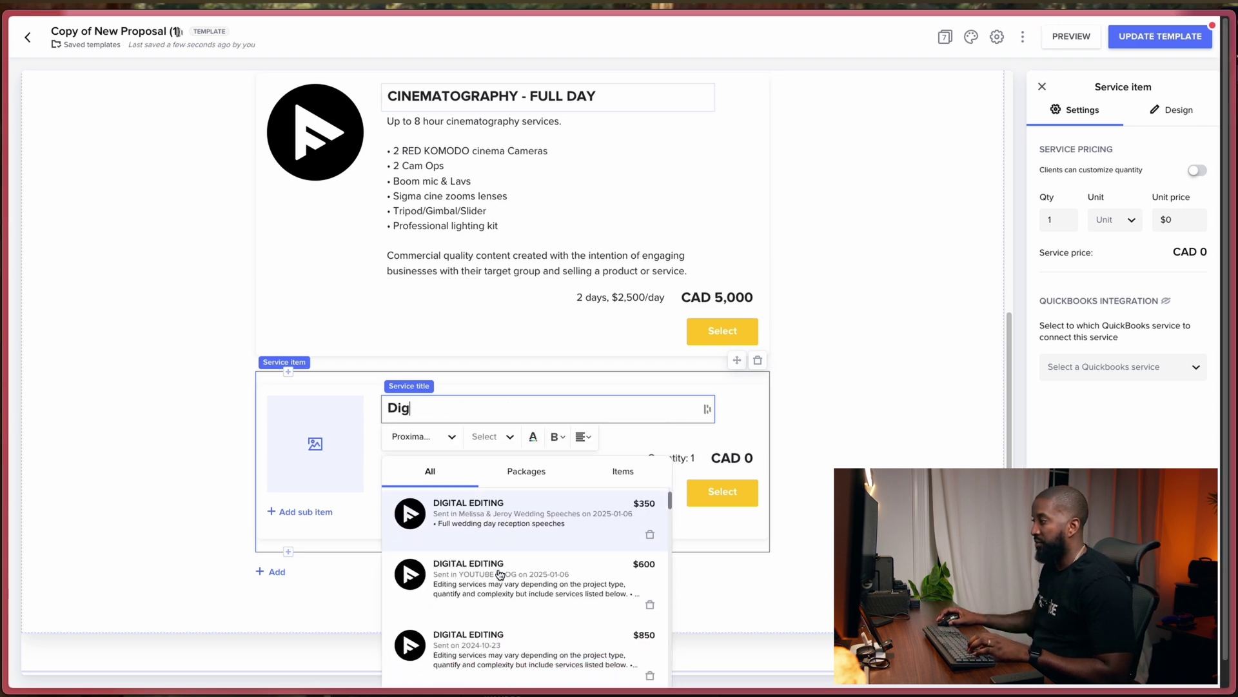
{"action": "left_click", "coordinate": [487, 637]}
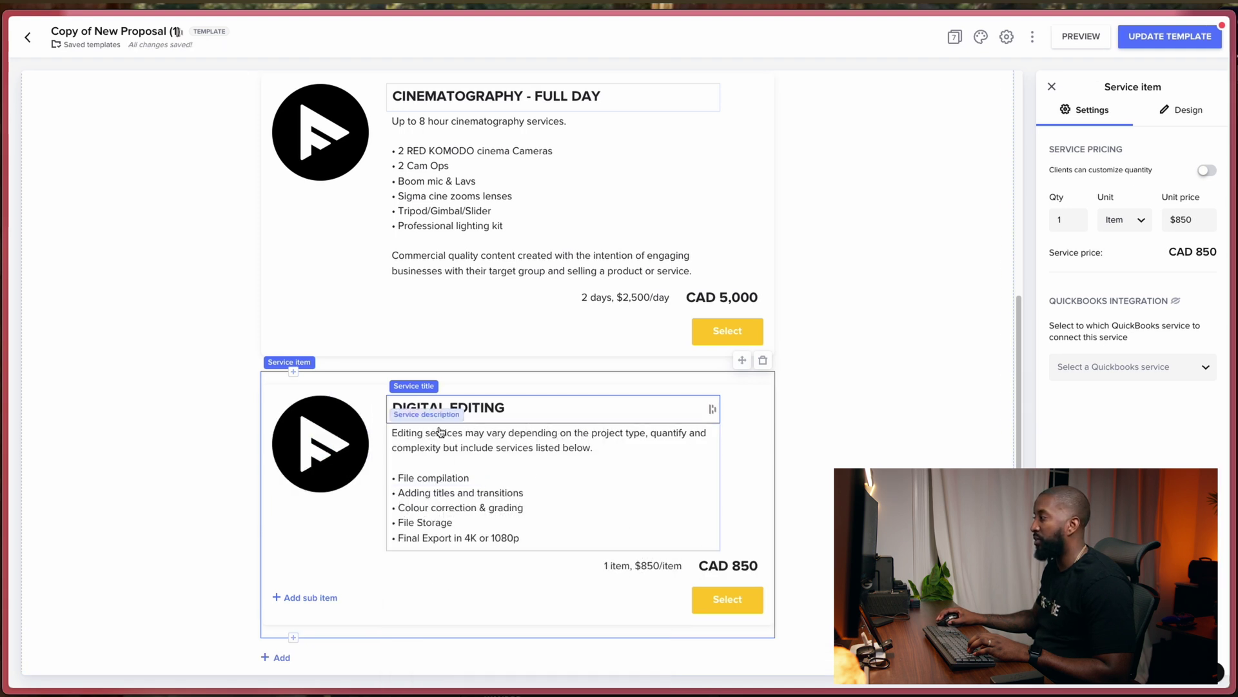
Insert a cropped pink-lit camera photo above the Digital Editing service.
{"action": "left_click", "coordinate": [293, 372]}
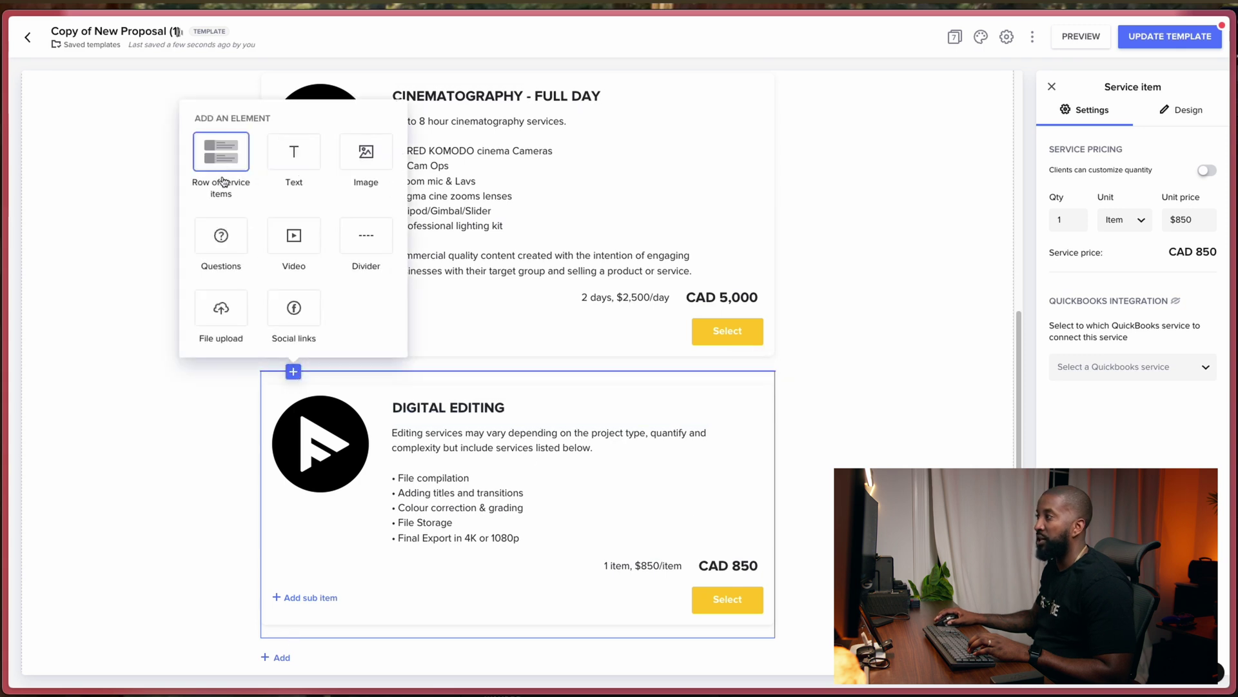
{"action": "left_click", "coordinate": [354, 155]}
{"action": "scroll", "coordinate": [1078, 392], "scroll_direction": "down", "scroll_amount": 5}
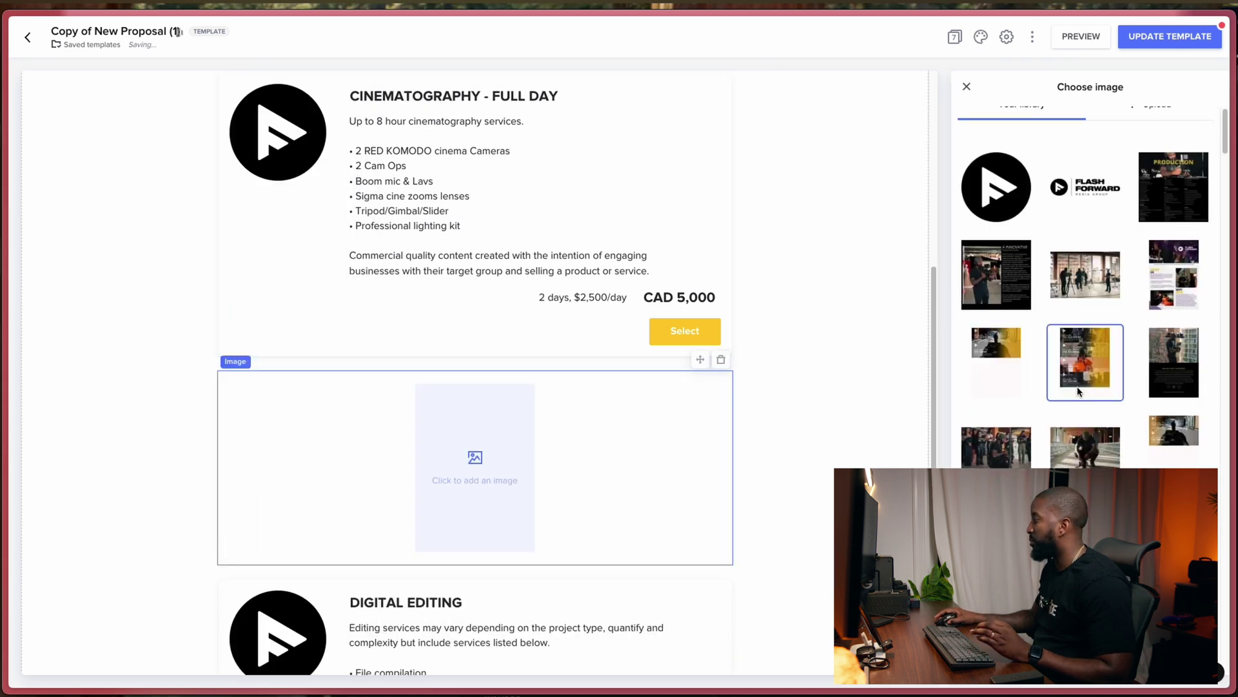
{"action": "left_click", "coordinate": [997, 445]}
{"action": "left_click", "coordinate": [1207, 266]}
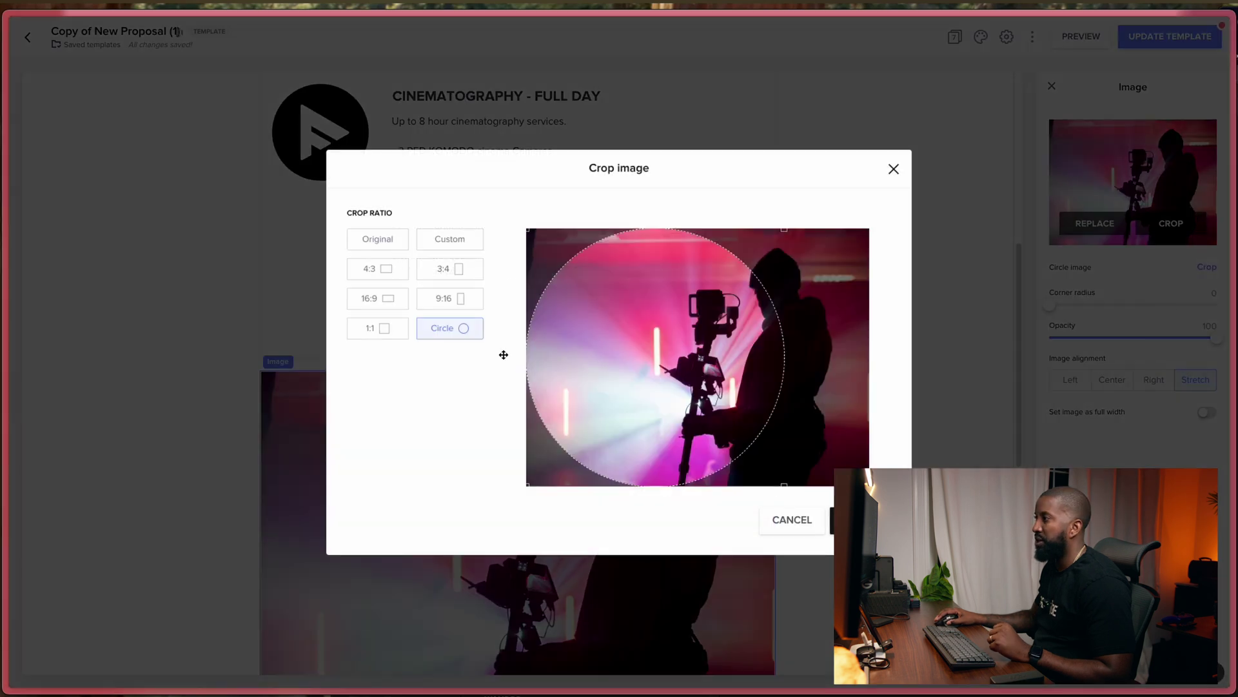
{"action": "left_click", "coordinate": [793, 517]}
{"action": "scroll", "coordinate": [656, 476], "scroll_direction": "down", "scroll_amount": 5}
{"action": "scroll", "coordinate": [390, 468], "scroll_direction": "up", "scroll_amount": 3}
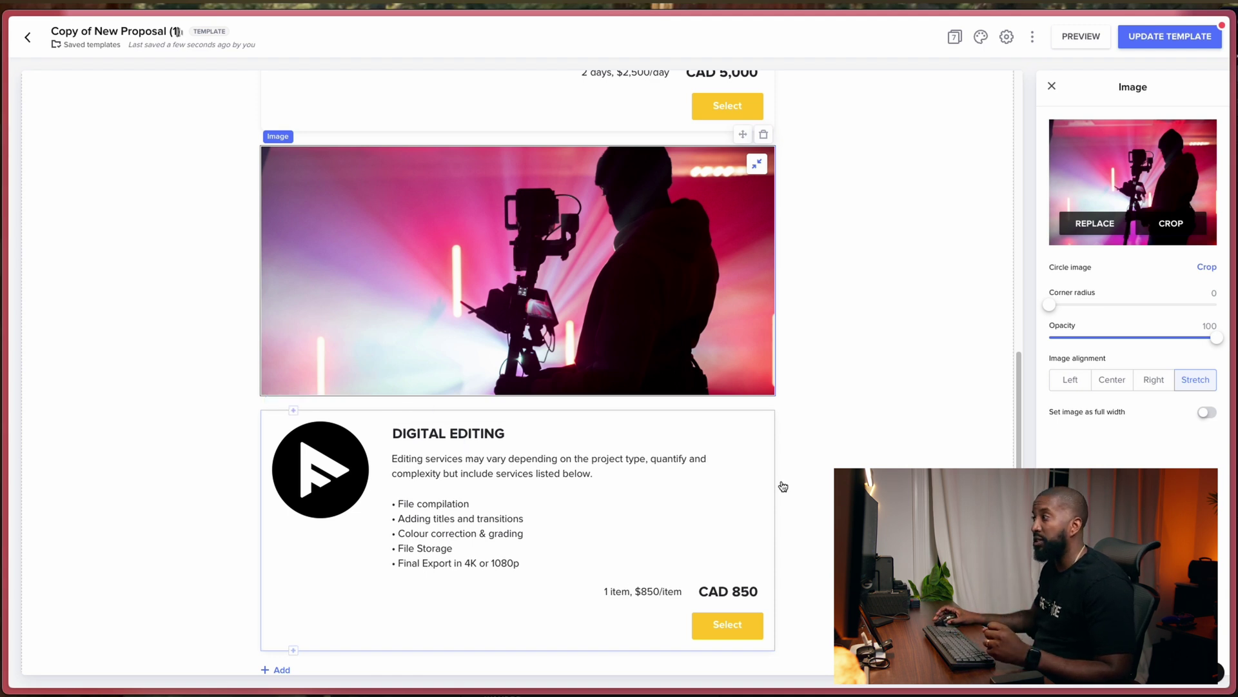
{"action": "scroll", "coordinate": [782, 486], "scroll_direction": "up", "scroll_amount": 10}
{"action": "scroll", "coordinate": [726, 426], "scroll_direction": "down", "scroll_amount": 5}
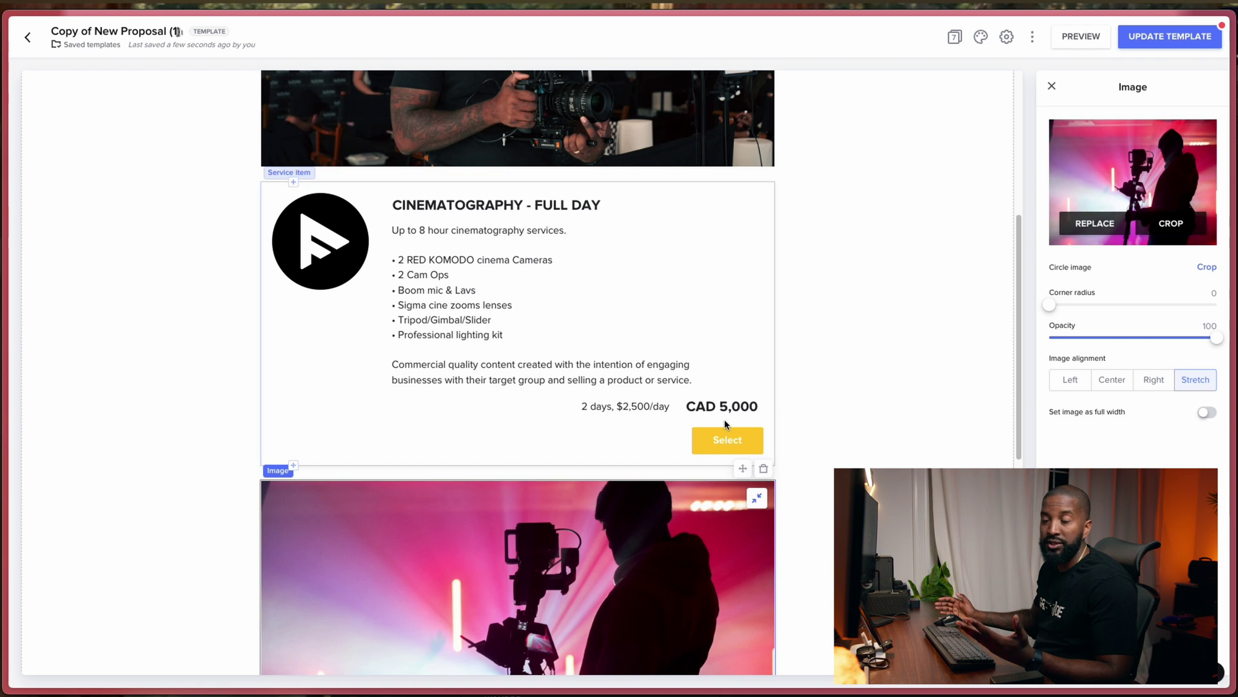
{"action": "scroll", "coordinate": [726, 425], "scroll_direction": "up", "scroll_amount": 5}
{"action": "left_click", "coordinate": [970, 177]}
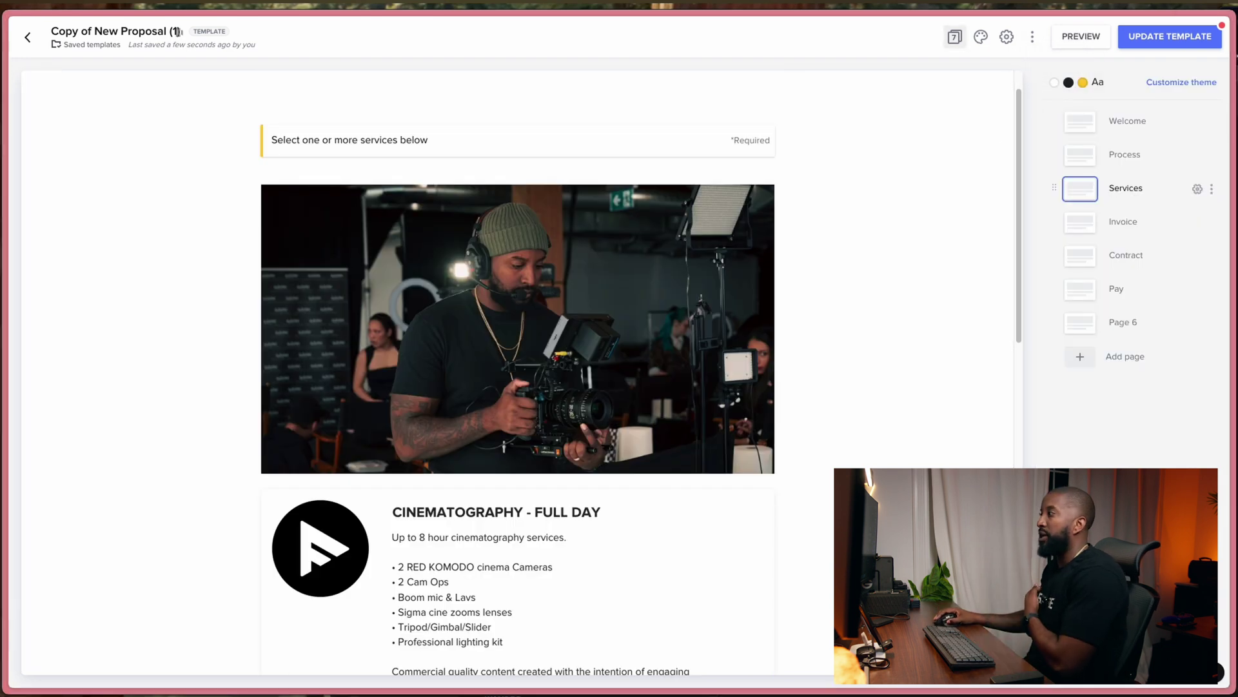
Change the Invoice page tax rate from 8.75% to 13% and apply it to the service row.
{"action": "left_click", "coordinate": [1081, 226]}
{"action": "scroll", "coordinate": [568, 305], "scroll_direction": "down", "scroll_amount": 4}
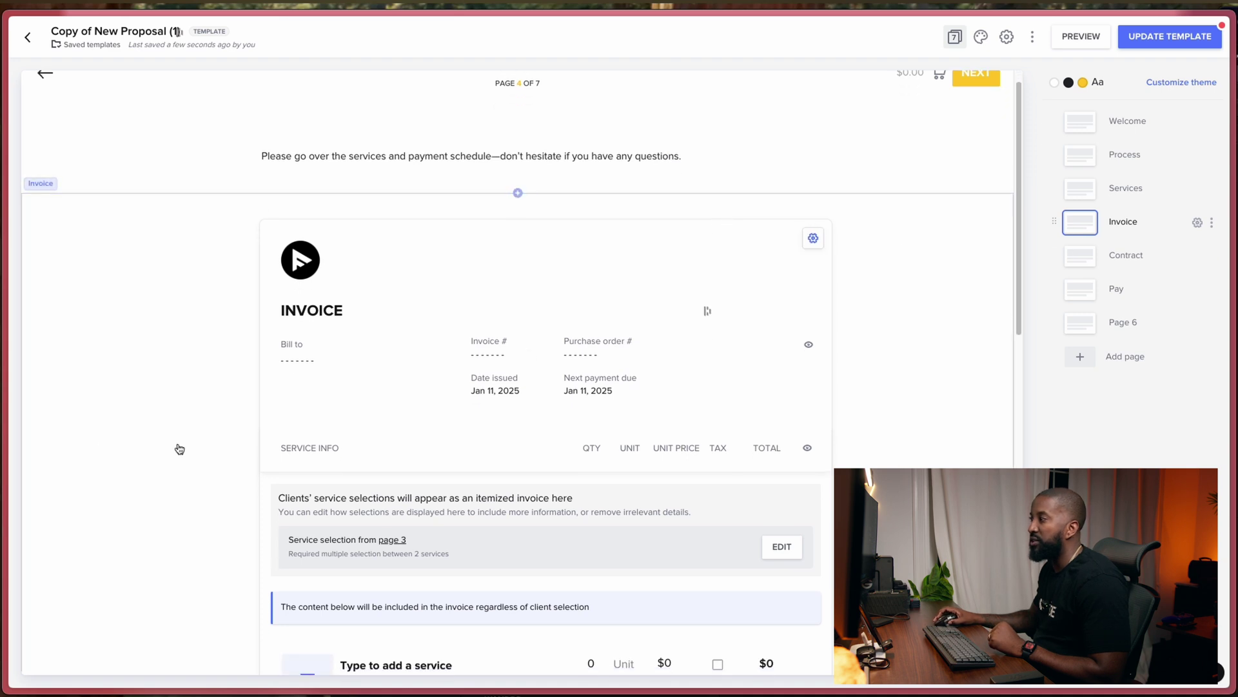
{"action": "scroll", "coordinate": [568, 305], "scroll_direction": "down", "scroll_amount": 1}
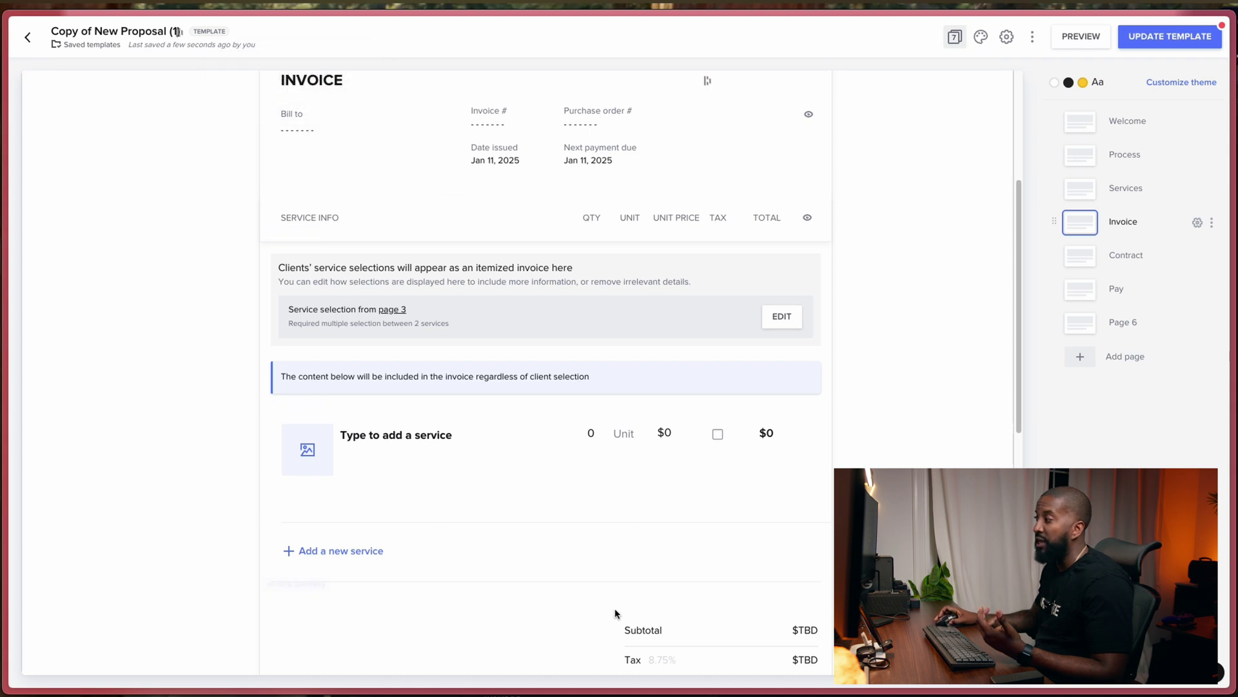
{"action": "scroll", "coordinate": [716, 490], "scroll_direction": "down", "scroll_amount": 5}
{"action": "left_click", "coordinate": [653, 415]}
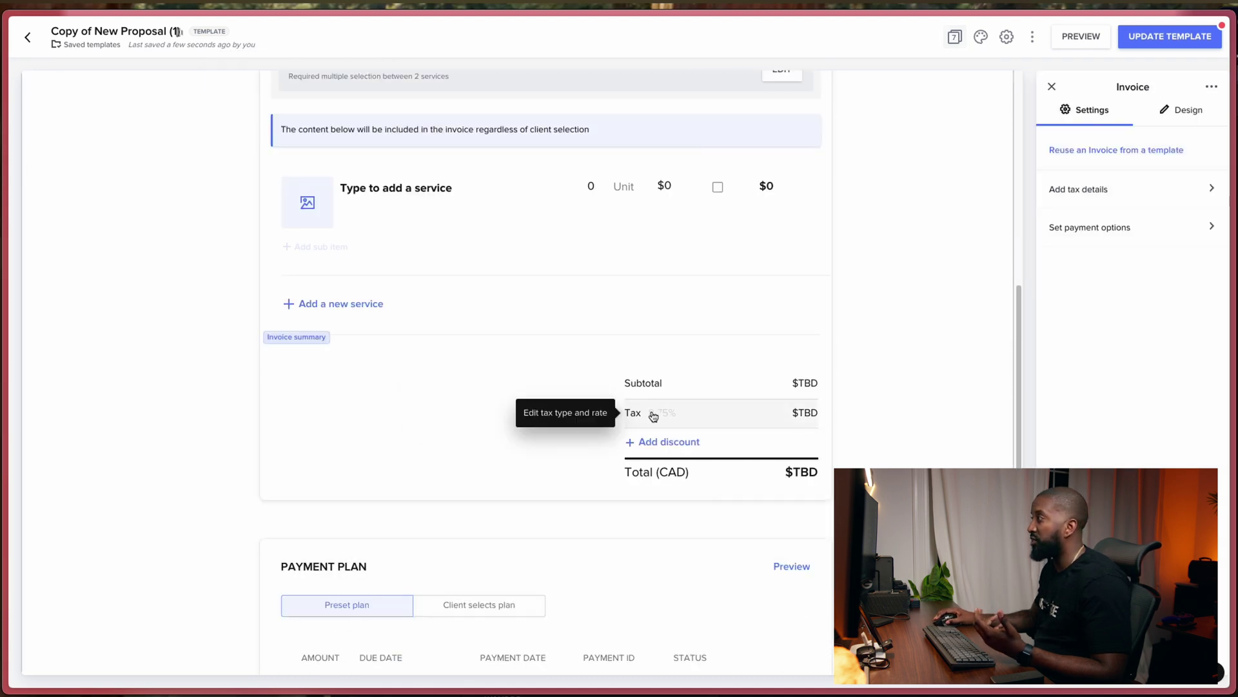
{"action": "left_click", "coordinate": [1122, 189]}
{"action": "double_click", "coordinate": [1114, 258]}
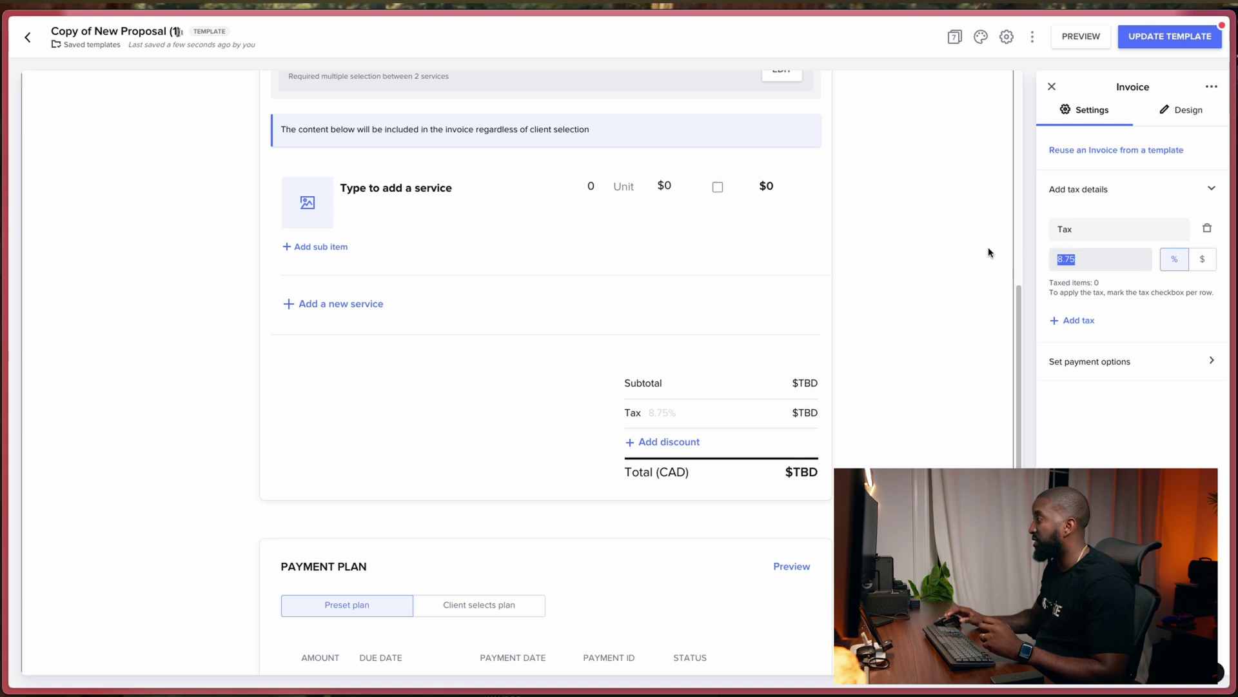
{"action": "type", "text": "13"}
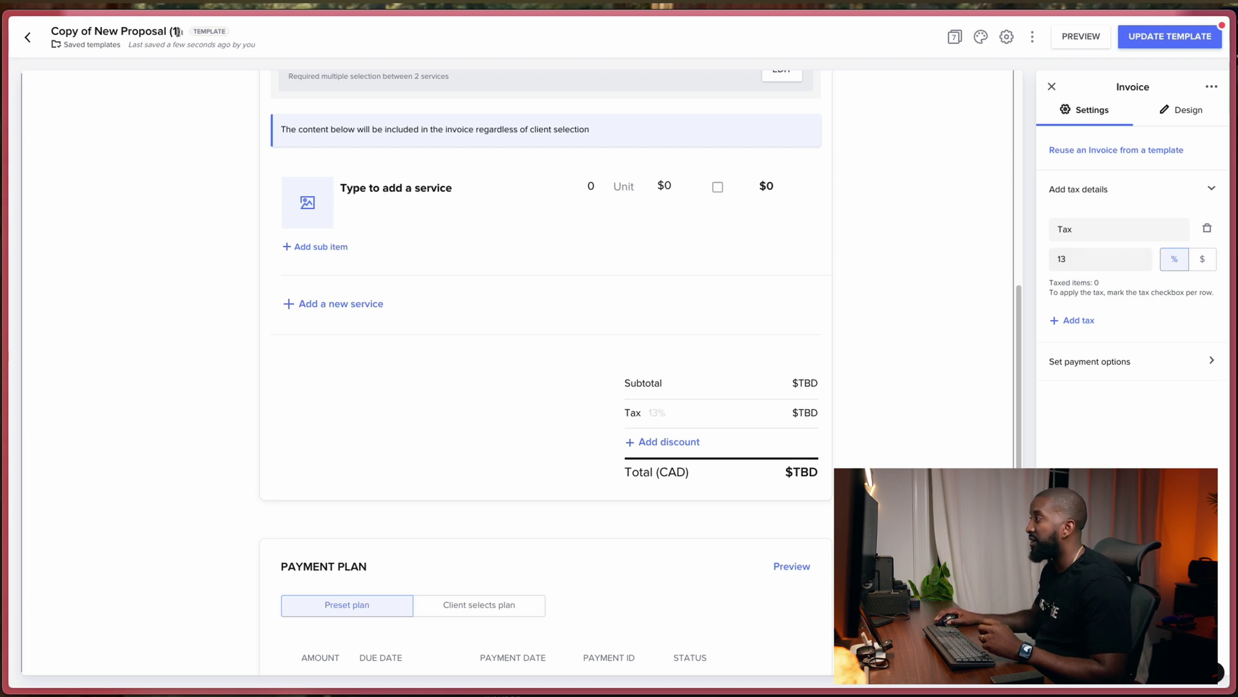
{"action": "left_click", "coordinate": [718, 187]}
{"action": "scroll", "coordinate": [478, 335], "scroll_direction": "down", "scroll_amount": 5}
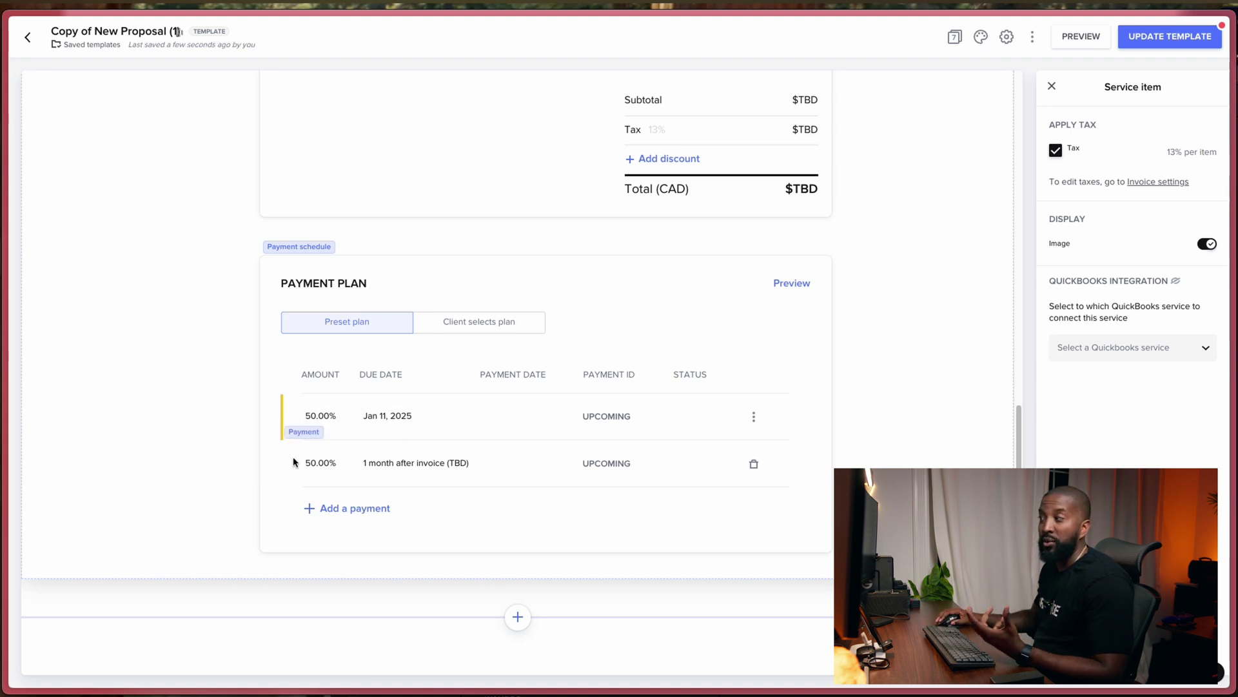
Add a third payment so the plan splits 33.33%, 33.33% and 33.34%, leaving due dates unchanged.
{"action": "left_click", "coordinate": [365, 470]}
{"action": "left_click", "coordinate": [630, 451]}
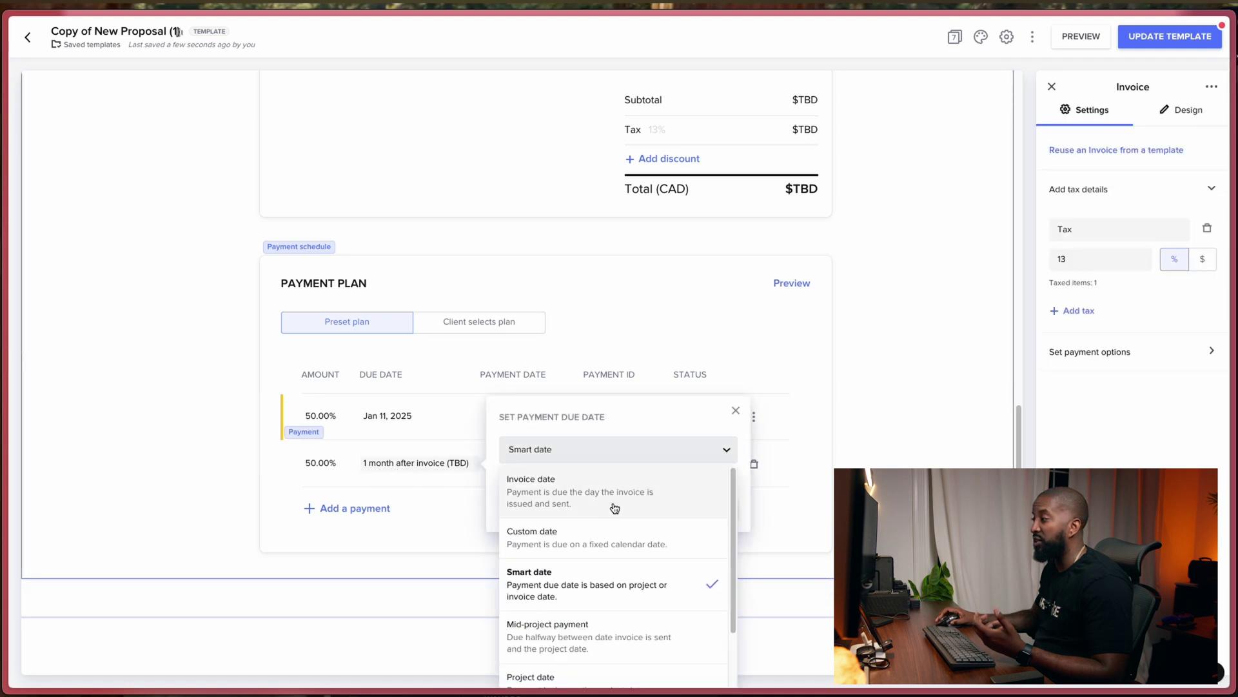
{"action": "scroll", "coordinate": [612, 509], "scroll_direction": "down", "scroll_amount": 2}
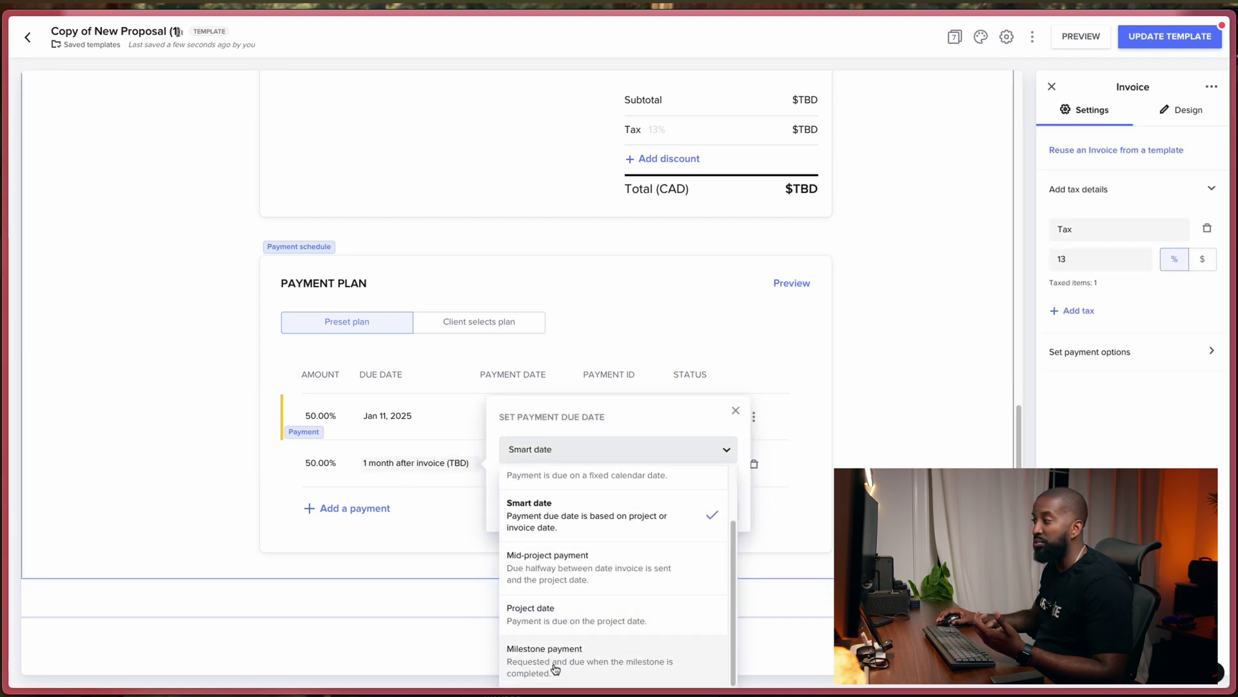
{"action": "scroll", "coordinate": [559, 548], "scroll_direction": "up", "scroll_amount": 2}
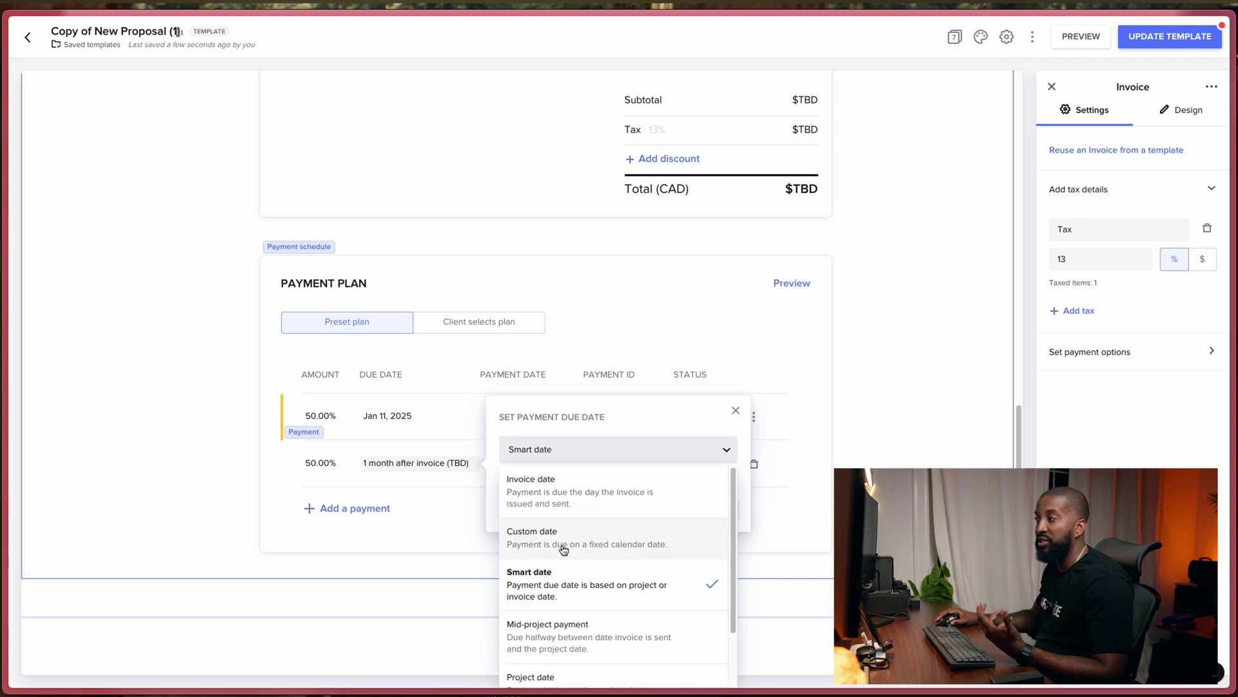
{"action": "left_click", "coordinate": [328, 449]}
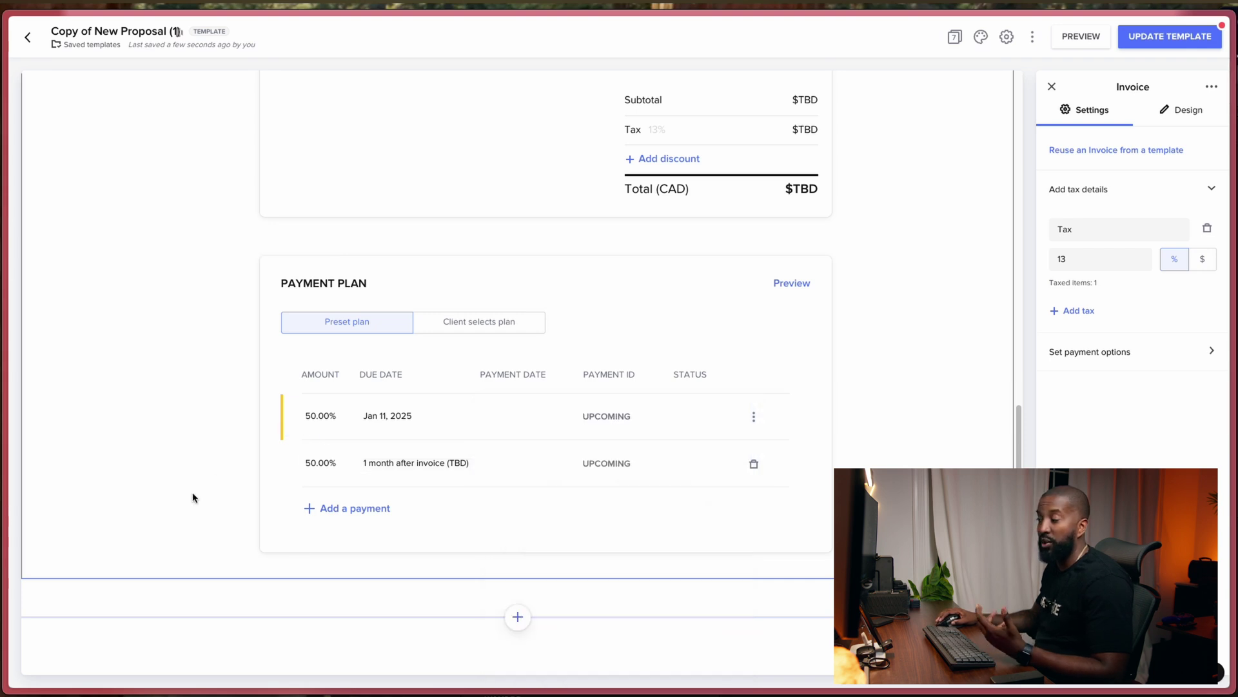
{"action": "left_click", "coordinate": [359, 514]}
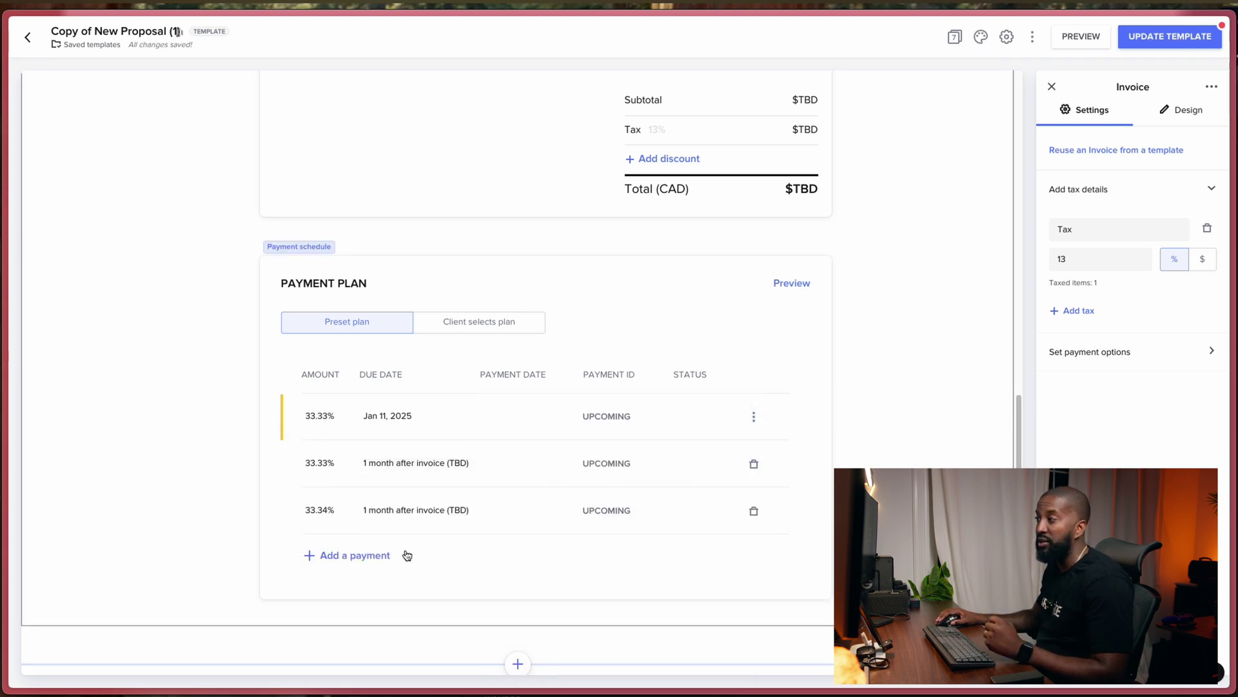
{"action": "left_click", "coordinate": [320, 416]}
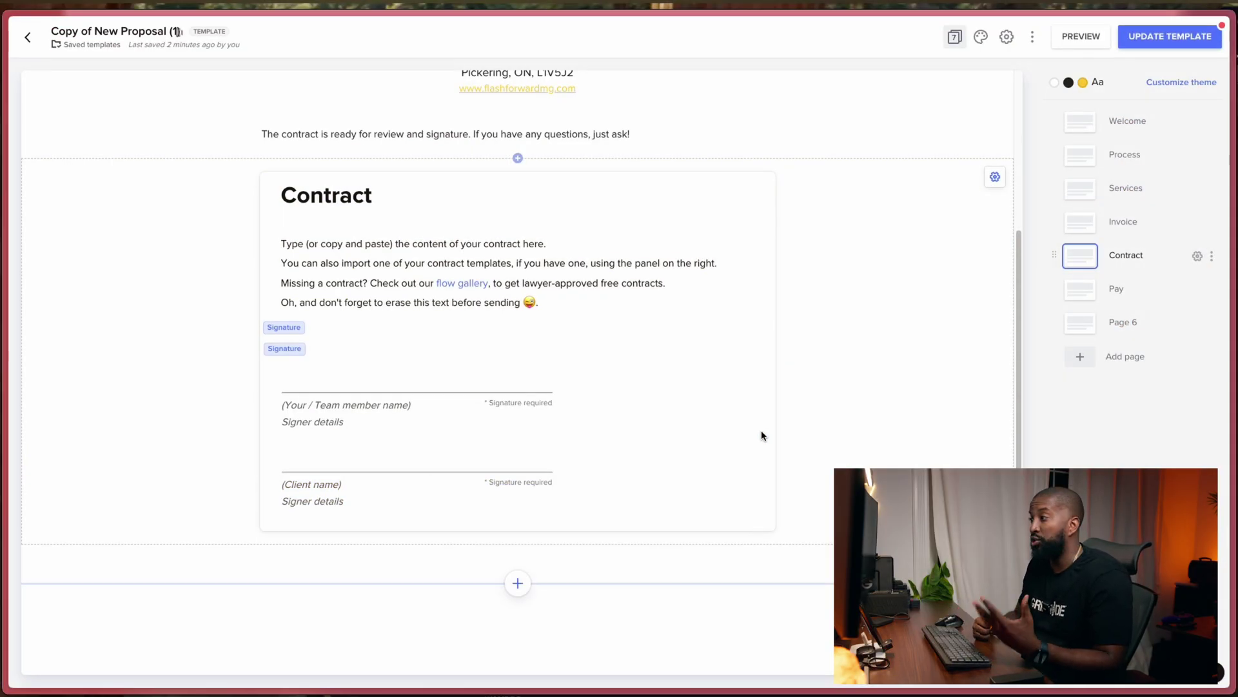
Swap the placeholder contract for the Production Contract from PRODUCTION | PROPOSAL, then move to the Pay page.
{"action": "key", "text": "Delete"}
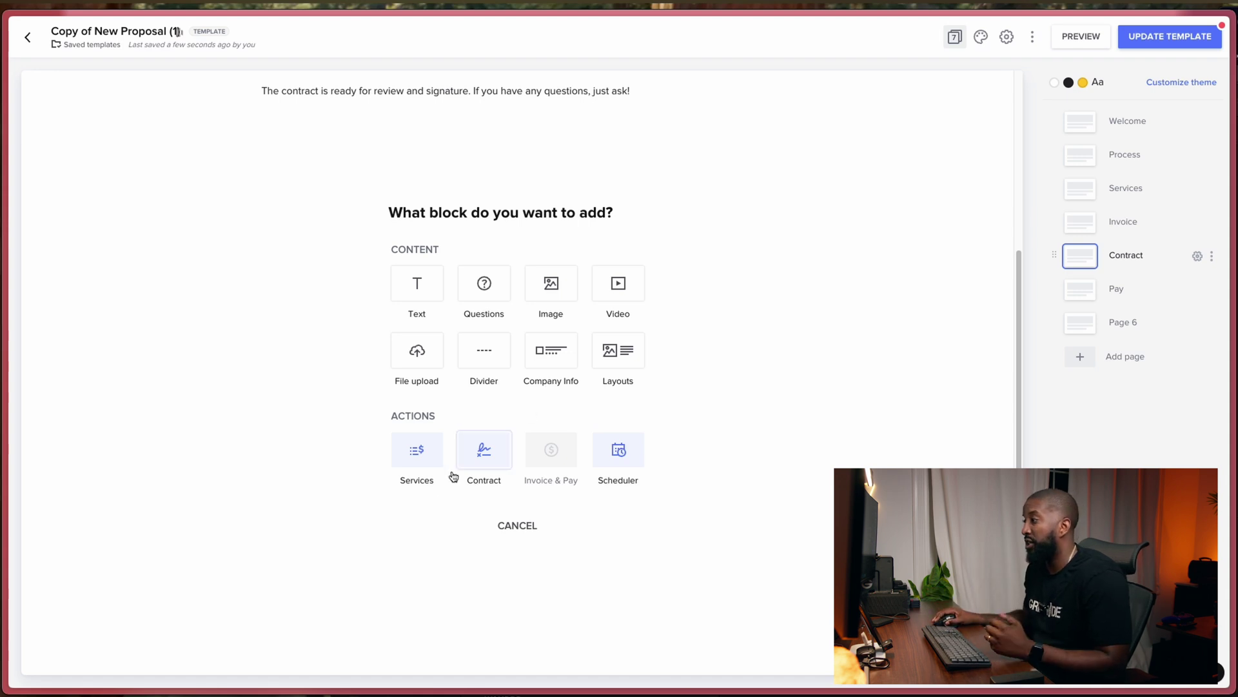
{"action": "left_click", "coordinate": [479, 459]}
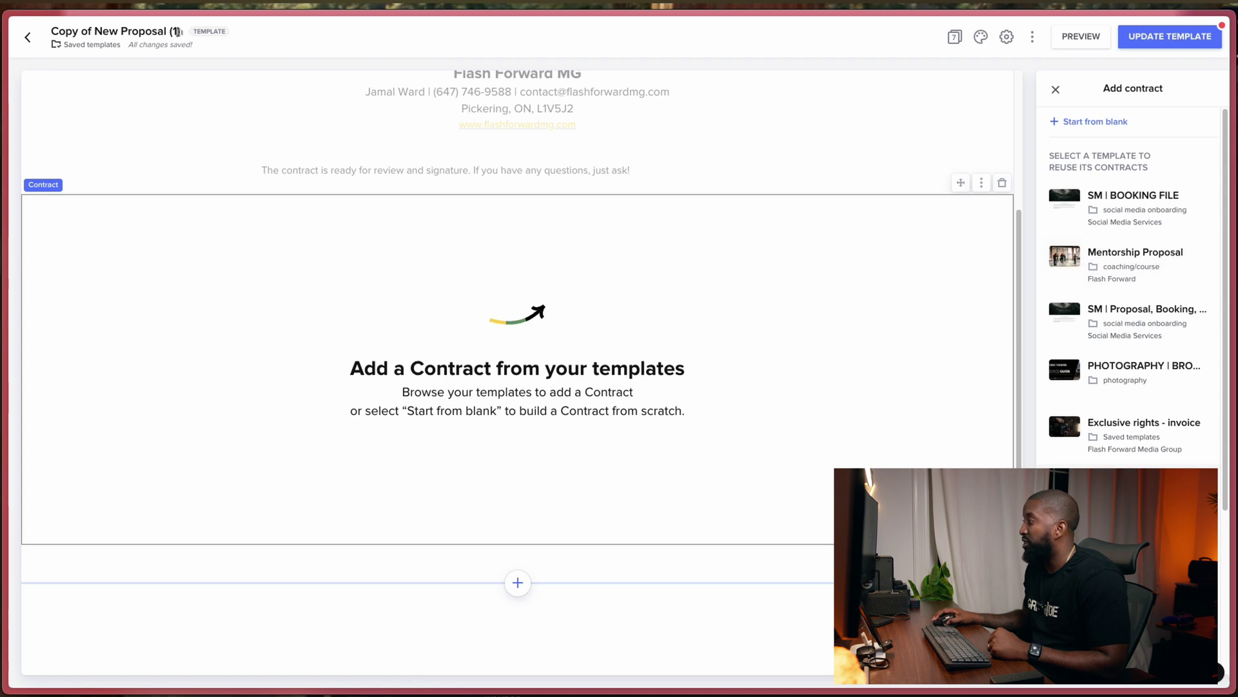
{"action": "left_click", "coordinate": [1136, 479]}
{"action": "scroll", "coordinate": [691, 338], "scroll_direction": "down", "scroll_amount": 3}
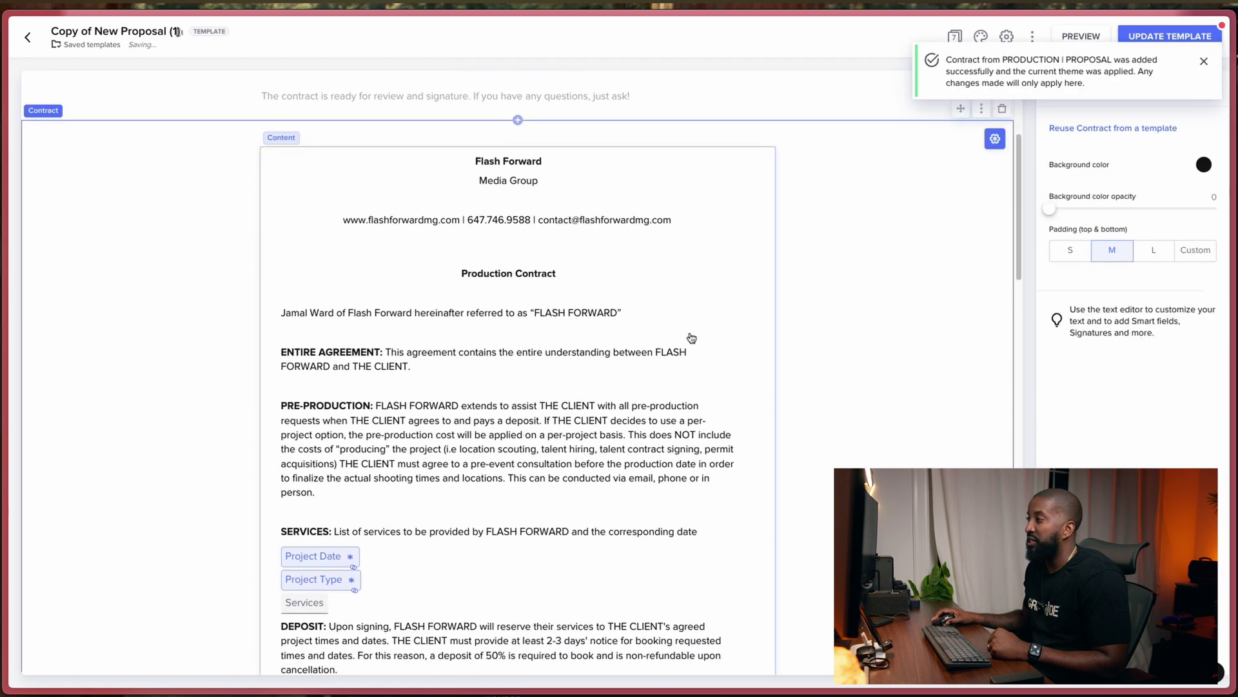
{"action": "scroll", "coordinate": [690, 338], "scroll_direction": "down", "scroll_amount": 15}
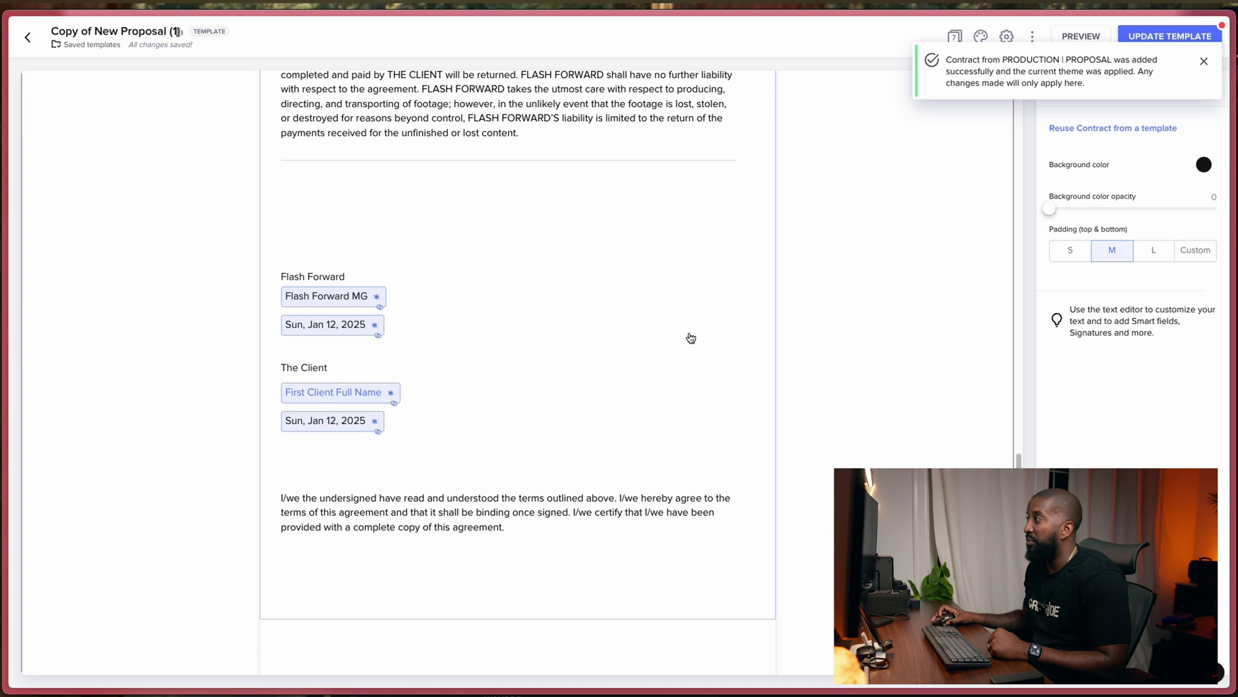
{"action": "scroll", "coordinate": [688, 335], "scroll_direction": "up", "scroll_amount": 15}
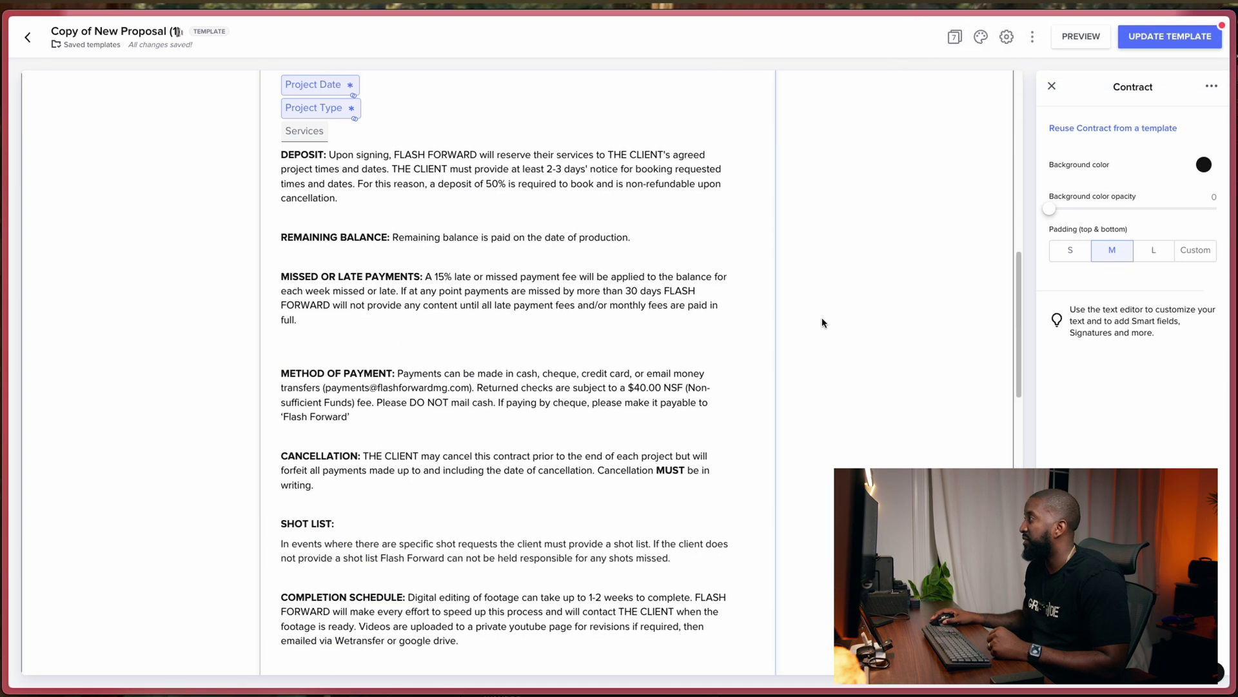
{"action": "left_click", "coordinate": [1051, 86]}
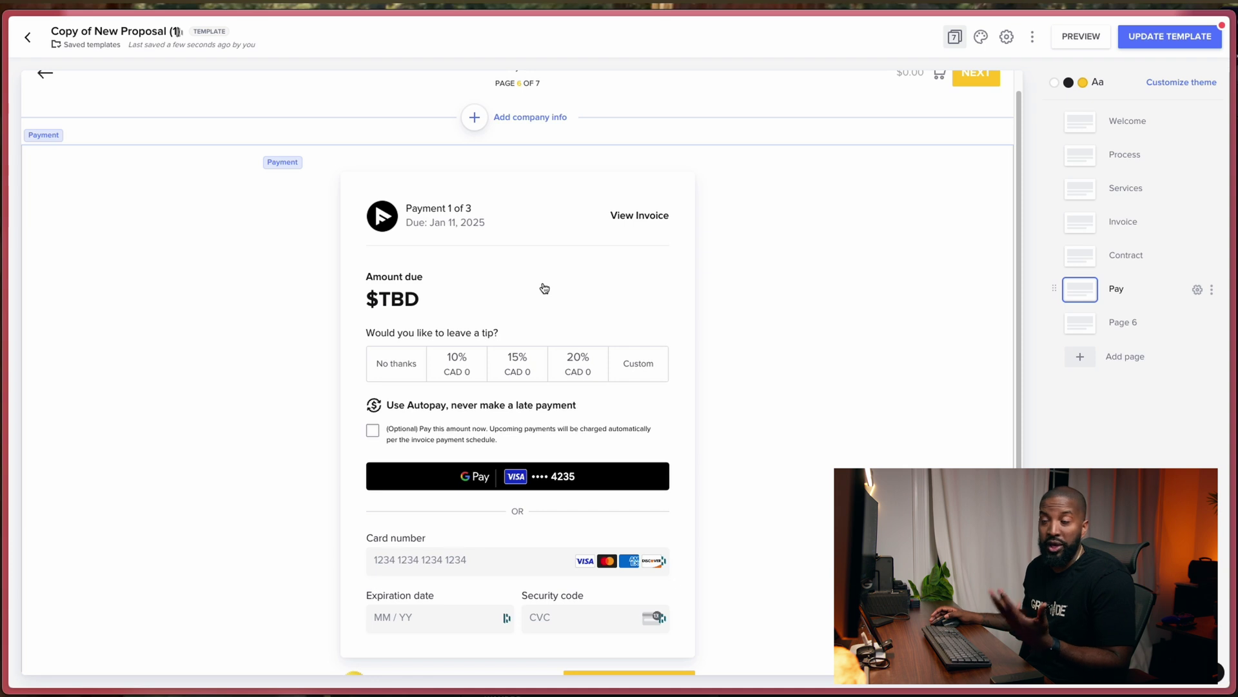
Turn on 'Client must use Autopay' in the payment block's settings.
{"action": "scroll", "coordinate": [558, 292], "scroll_direction": "down", "scroll_amount": 1}
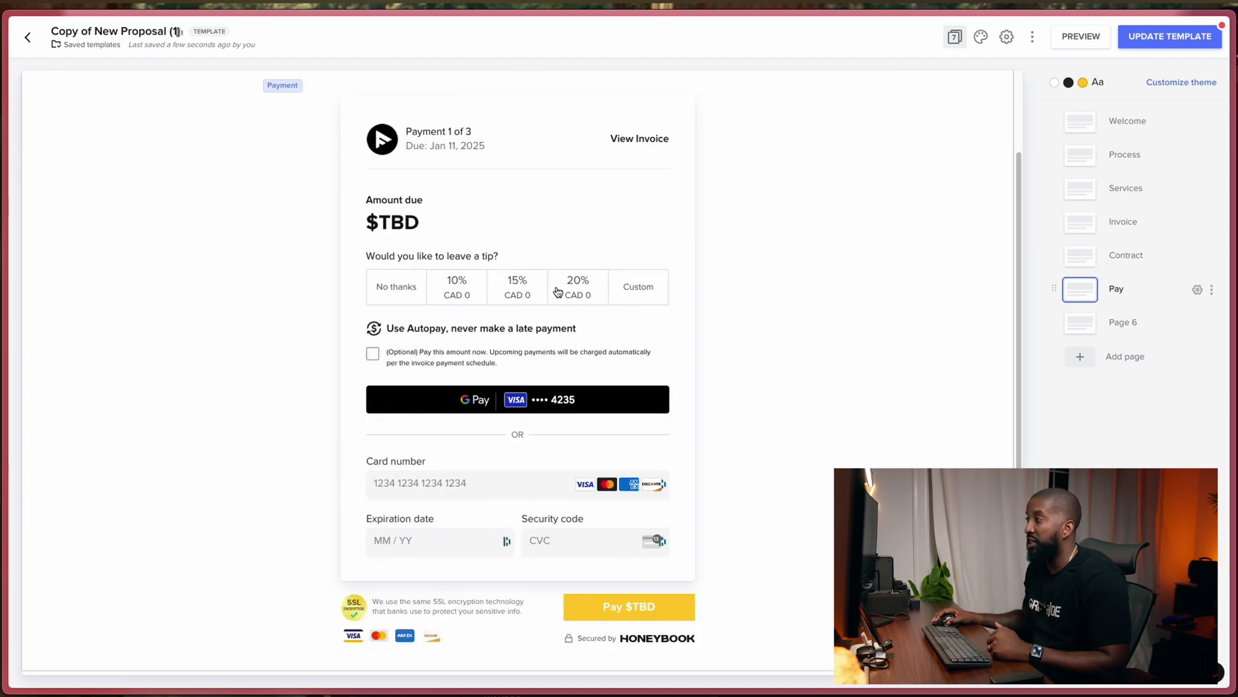
{"action": "left_click", "coordinate": [375, 356]}
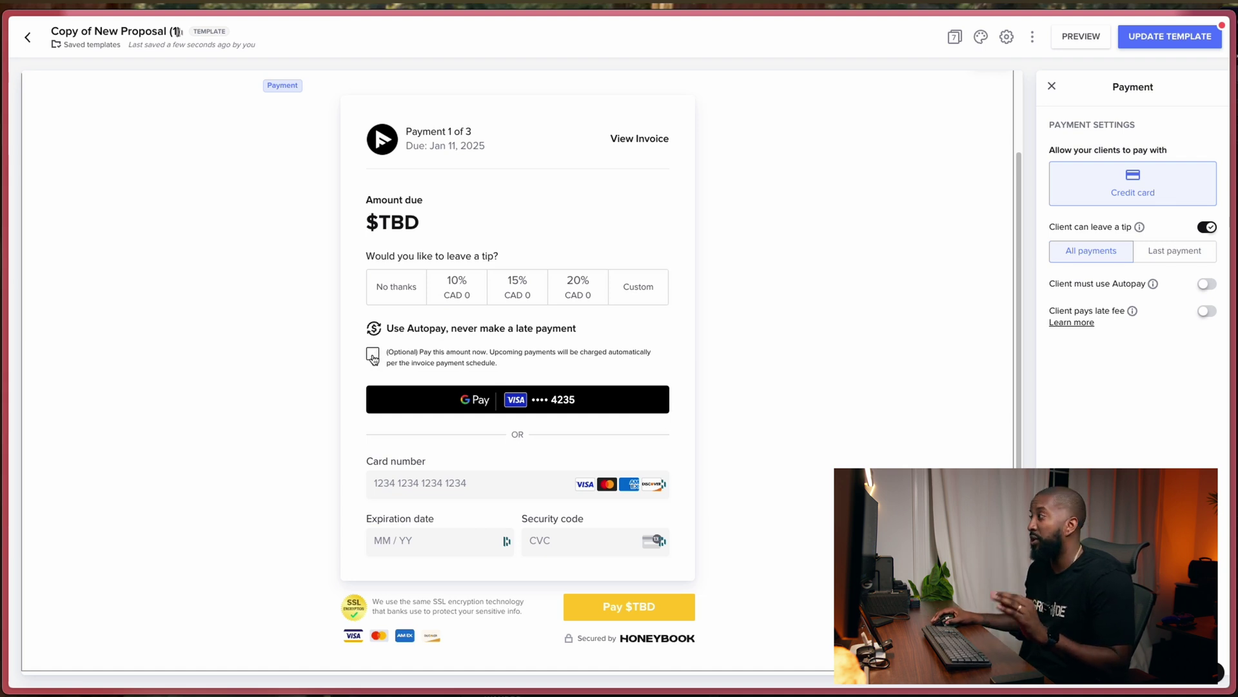
{"action": "left_click", "coordinate": [1206, 284]}
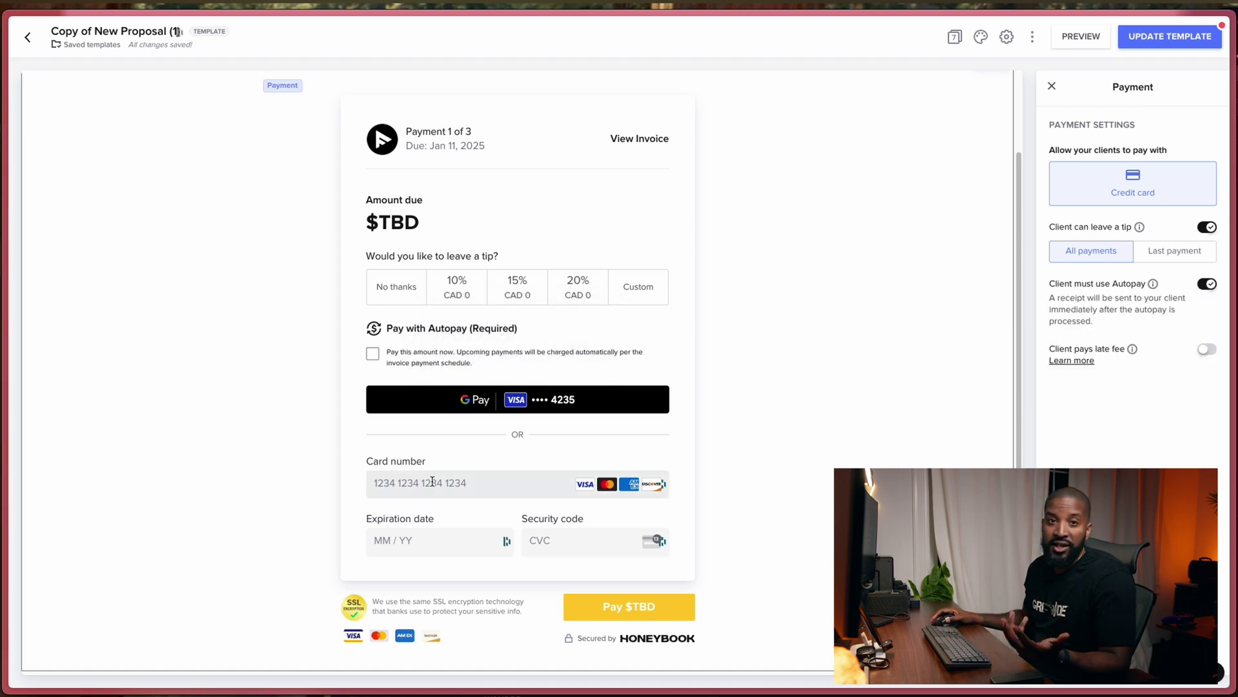
{"action": "scroll", "coordinate": [672, 472], "scroll_direction": "down", "scroll_amount": 1}
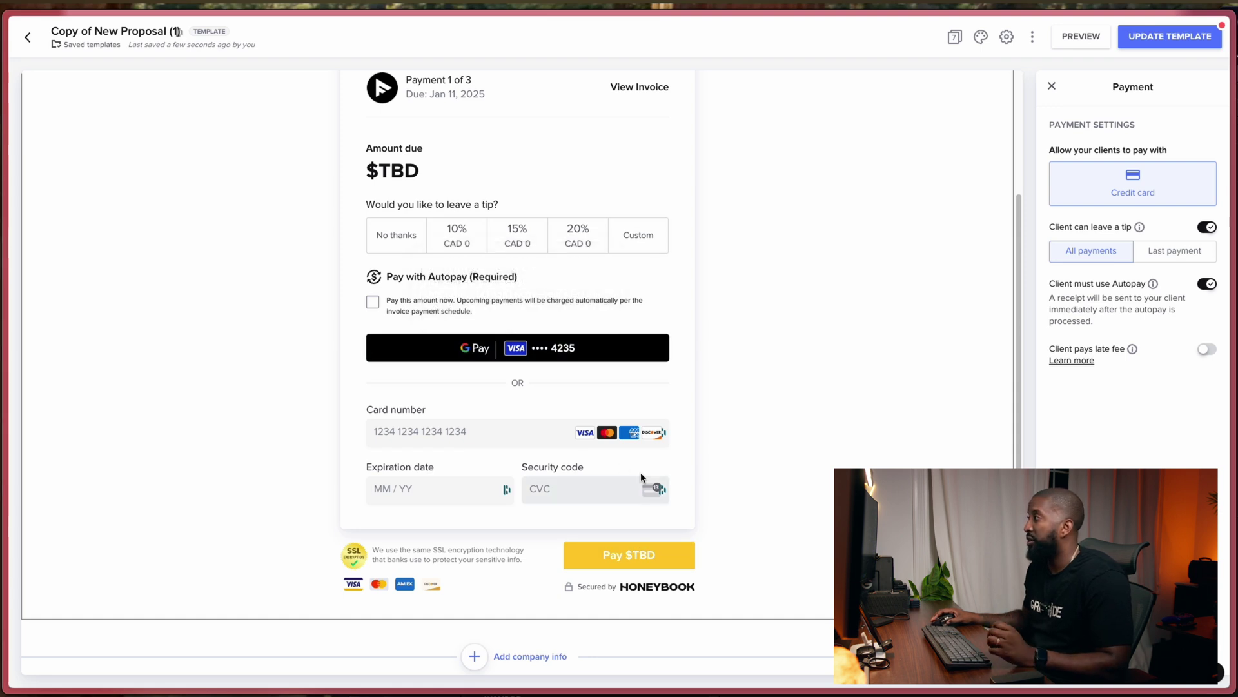
{"action": "left_click", "coordinate": [954, 37]}
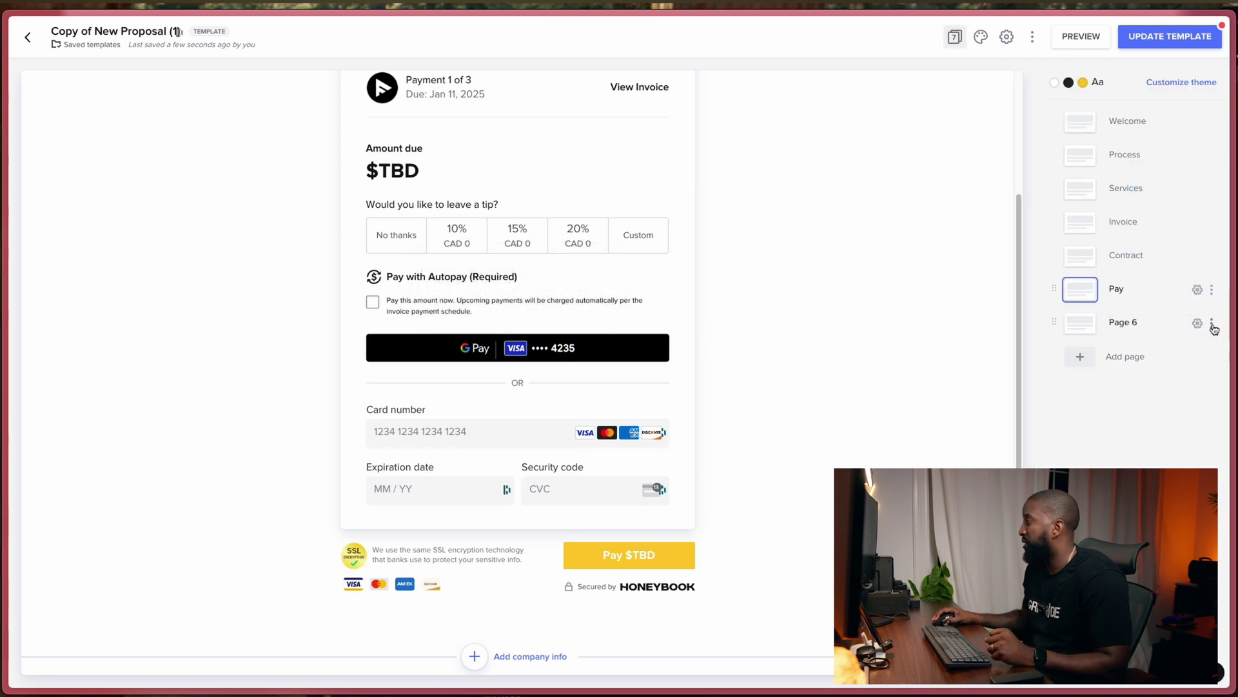
Delete empty Page 6, retitle the template 'VIDEO PRODUCTION PROPOSAL', and update the template.
{"action": "left_click", "coordinate": [1211, 323]}
{"action": "left_click", "coordinate": [1139, 406]}
{"action": "left_click", "coordinate": [76, 34]}
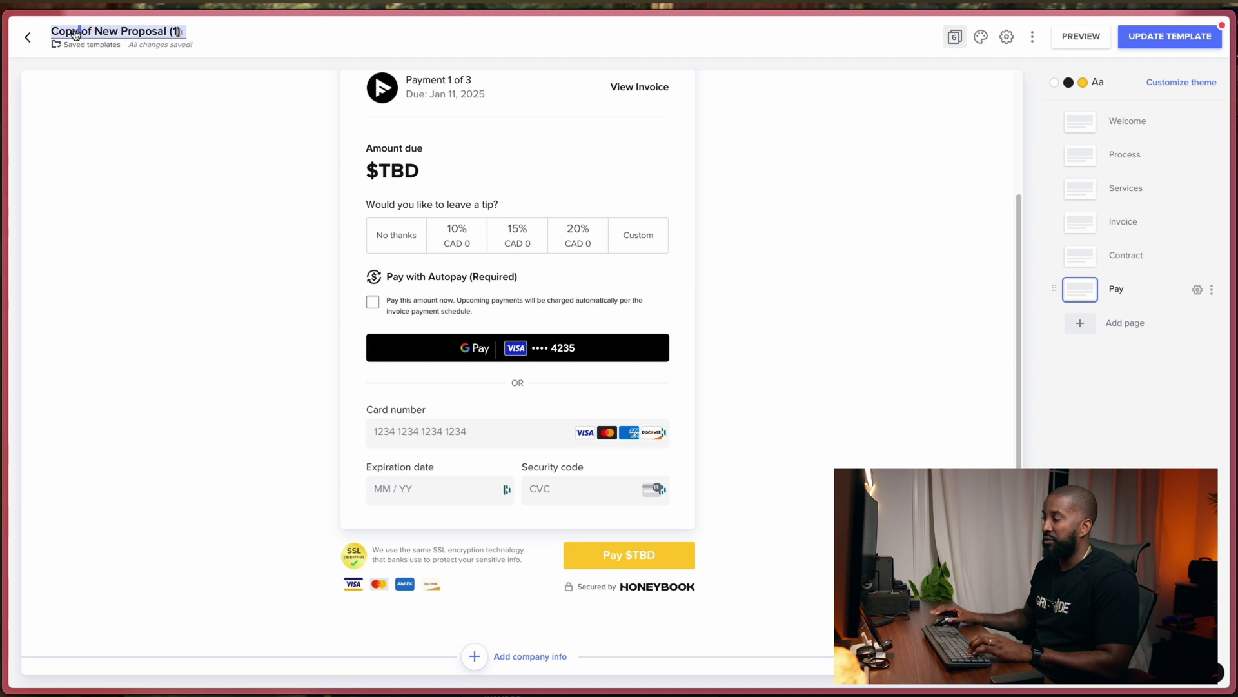
{"action": "type", "text": "VIDEO PR"}
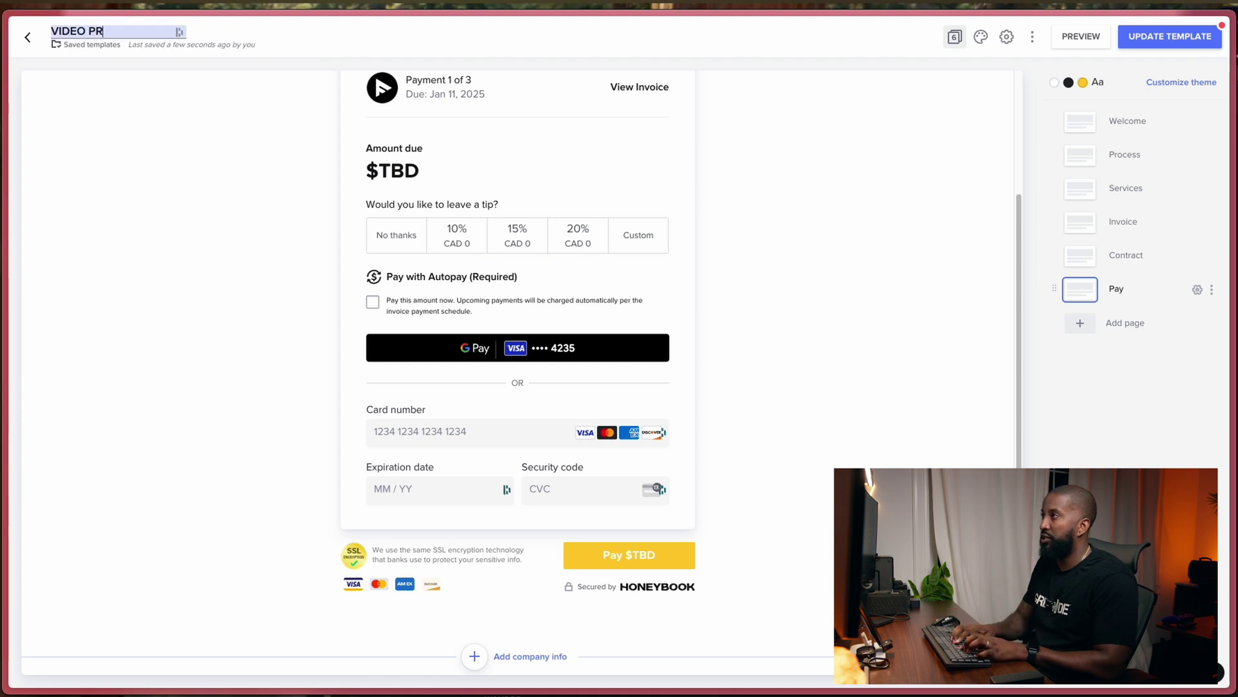
{"action": "type", "text": "ODUCTION PROPOSAL"}
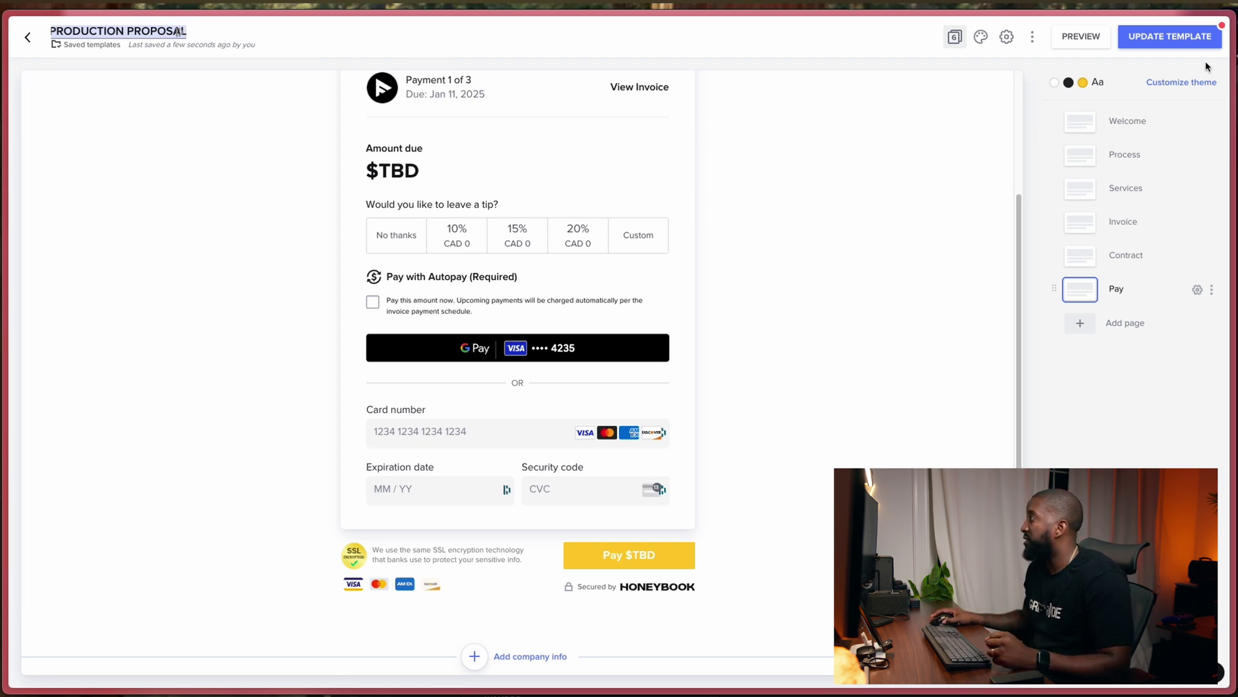
{"action": "left_click", "coordinate": [1157, 38]}
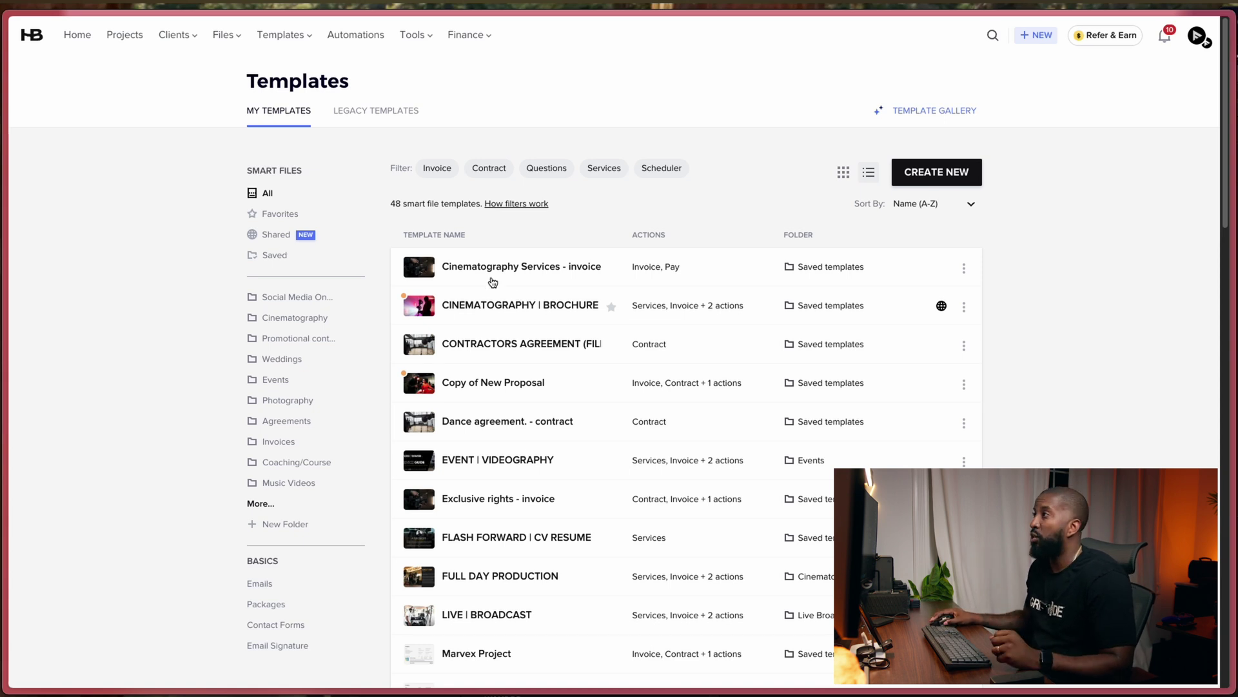
Under Templates > File templates, show all Smart Files and open VIDEO PRODUCTION PROPOSAL.
{"action": "left_click", "coordinate": [282, 35]}
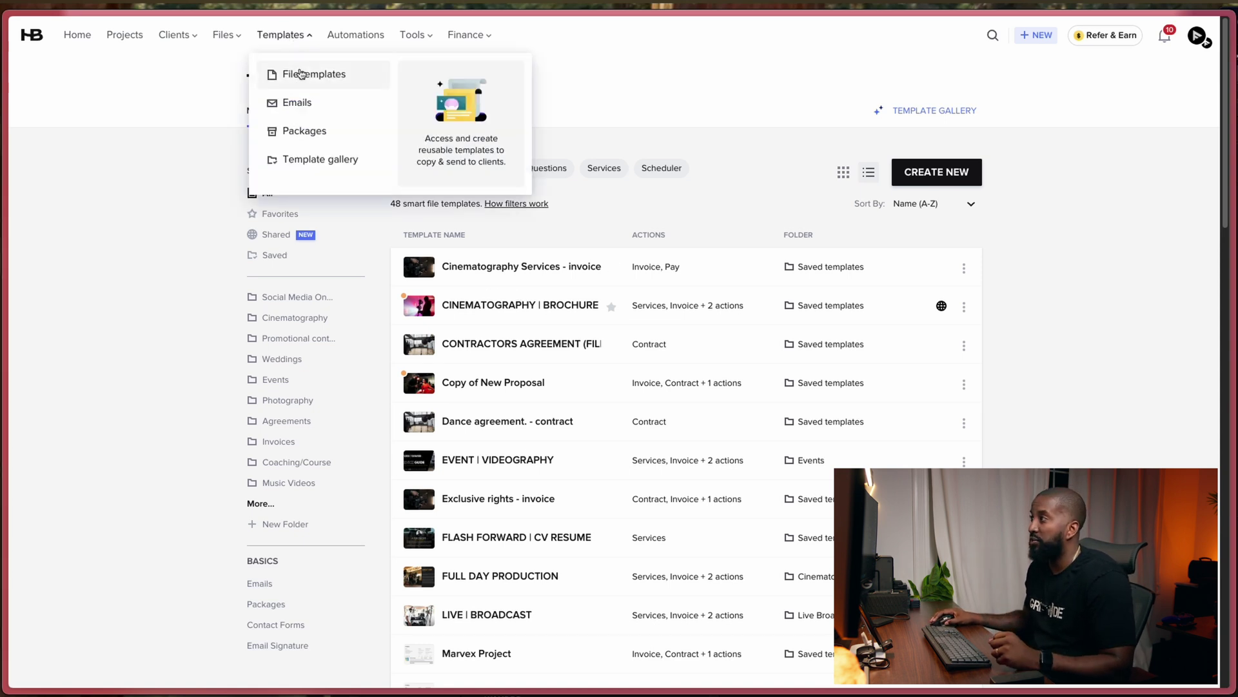
{"action": "left_click", "coordinate": [307, 85]}
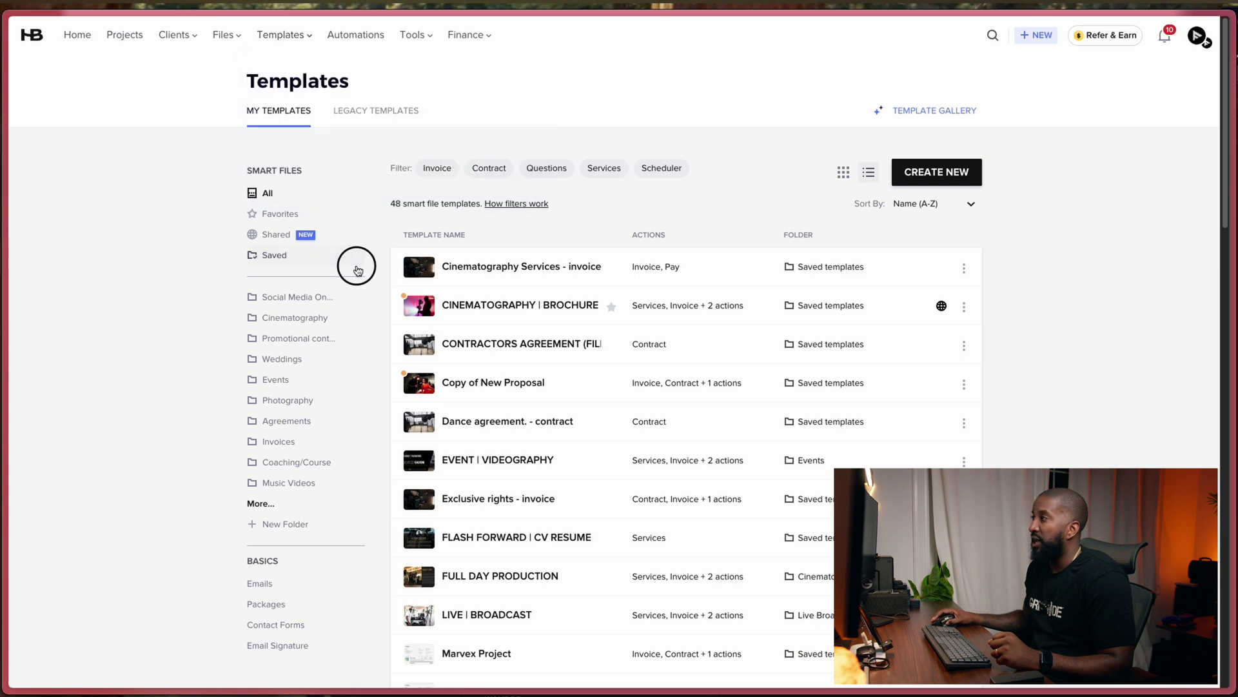
{"action": "left_click", "coordinate": [268, 194]}
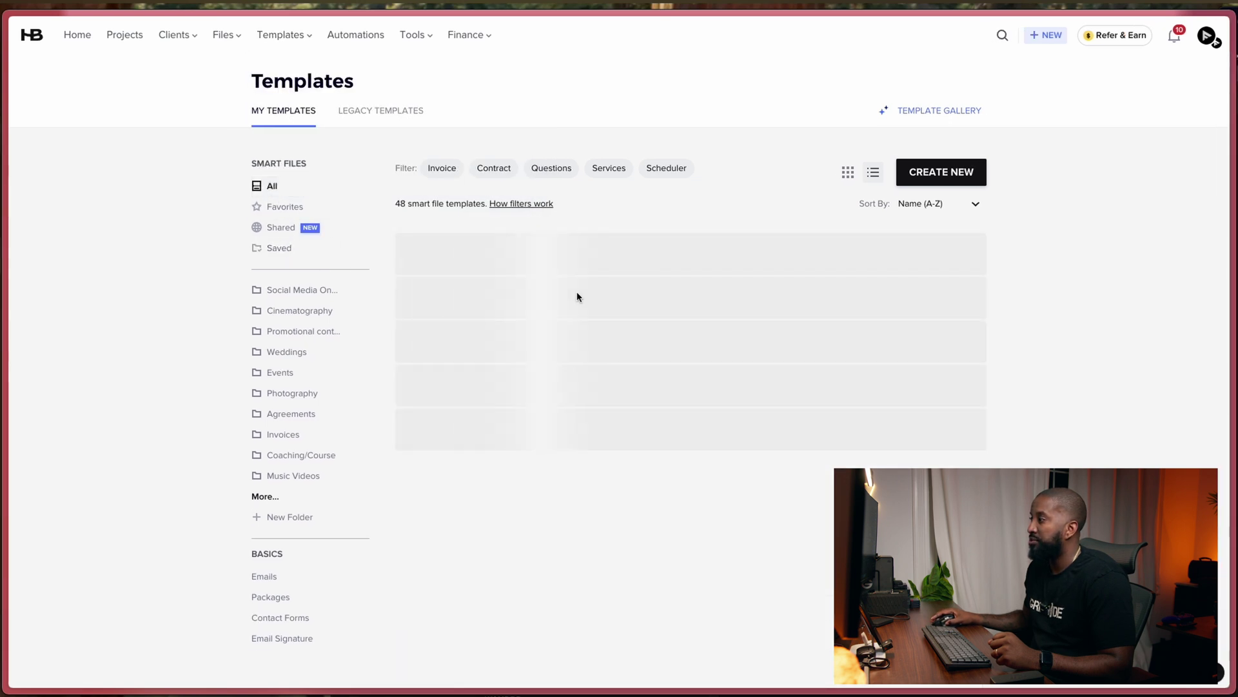
{"action": "scroll", "coordinate": [490, 344], "scroll_direction": "down", "scroll_amount": 15}
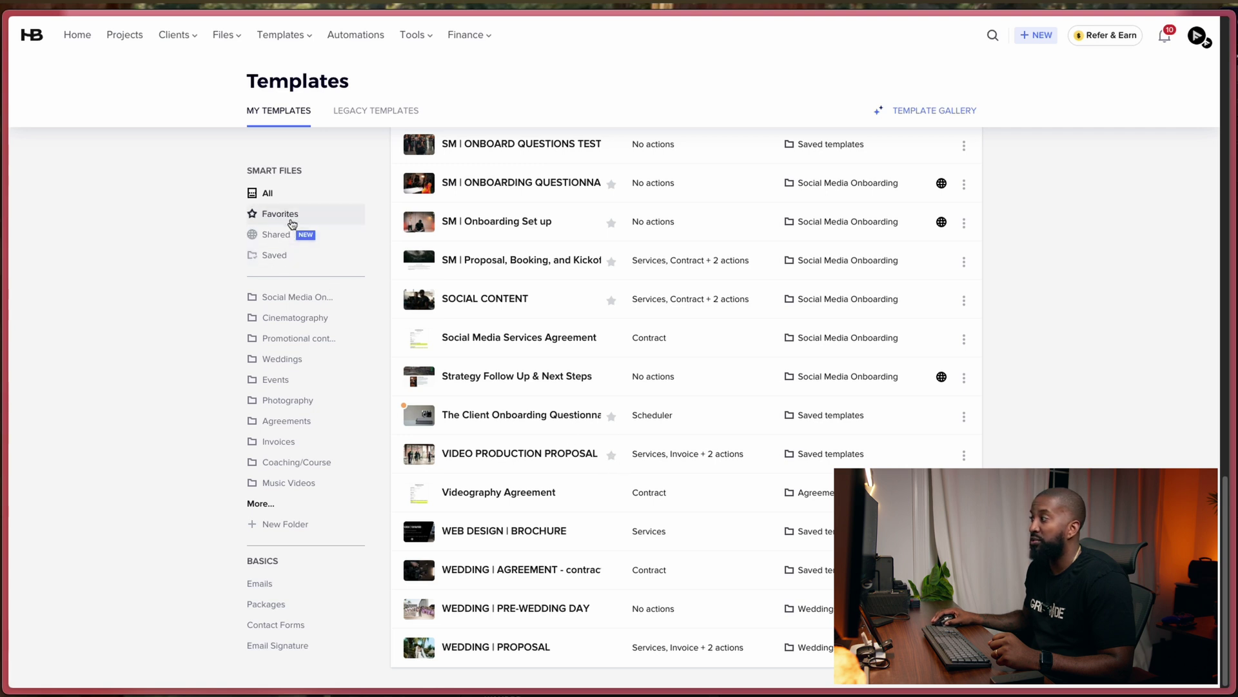
{"action": "left_click", "coordinate": [574, 458]}
Scroll through the Welcome page, then view the Process, Services and Invoice pages.
{"action": "scroll", "coordinate": [682, 297], "scroll_direction": "down", "scroll_amount": 5}
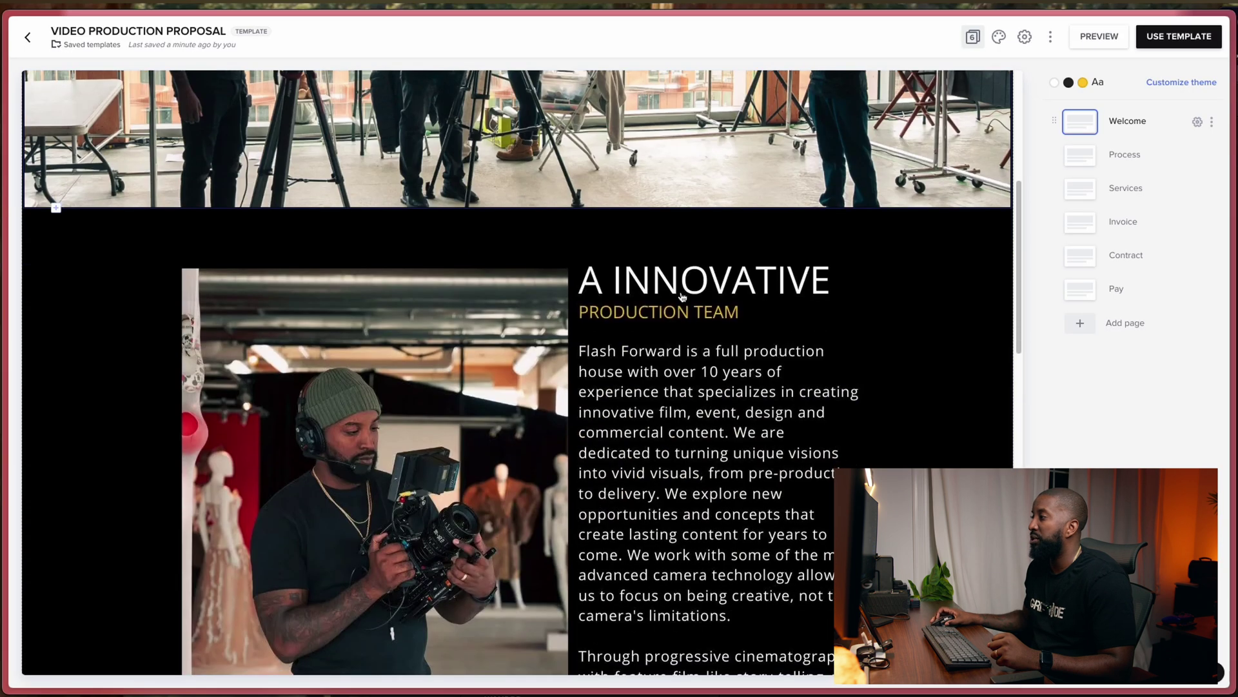
{"action": "scroll", "coordinate": [682, 296], "scroll_direction": "down", "scroll_amount": 10}
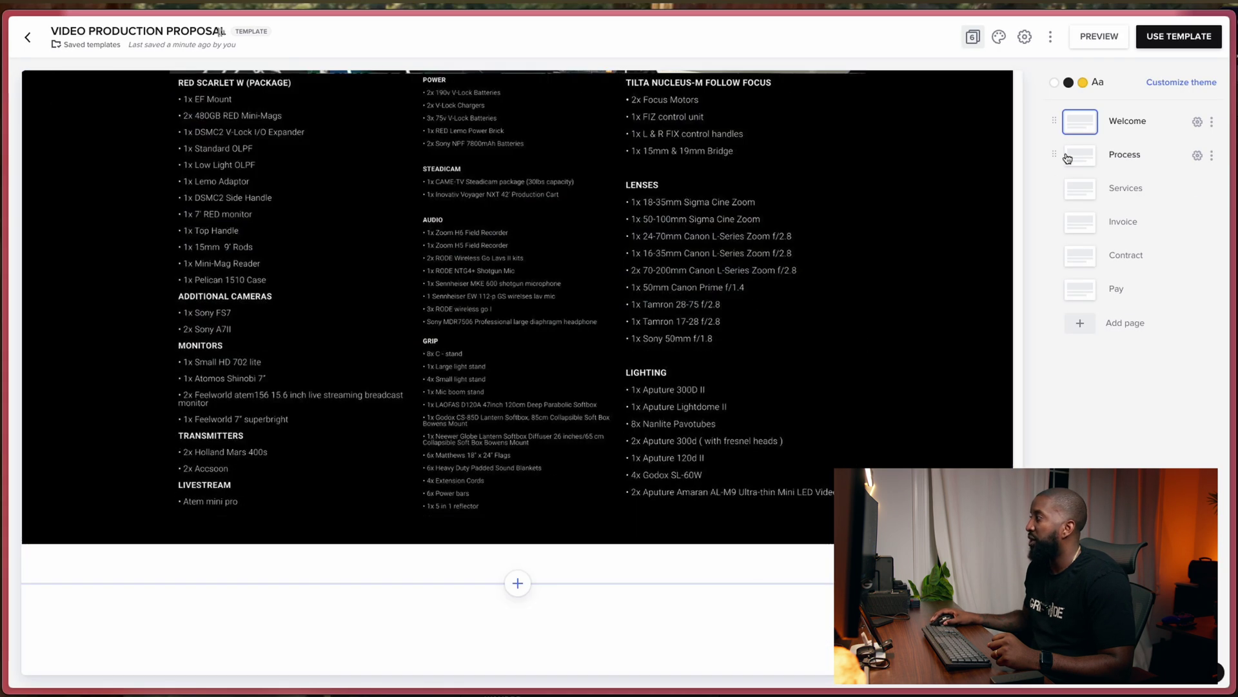
{"action": "left_click", "coordinate": [1071, 156]}
{"action": "left_click", "coordinate": [1077, 190]}
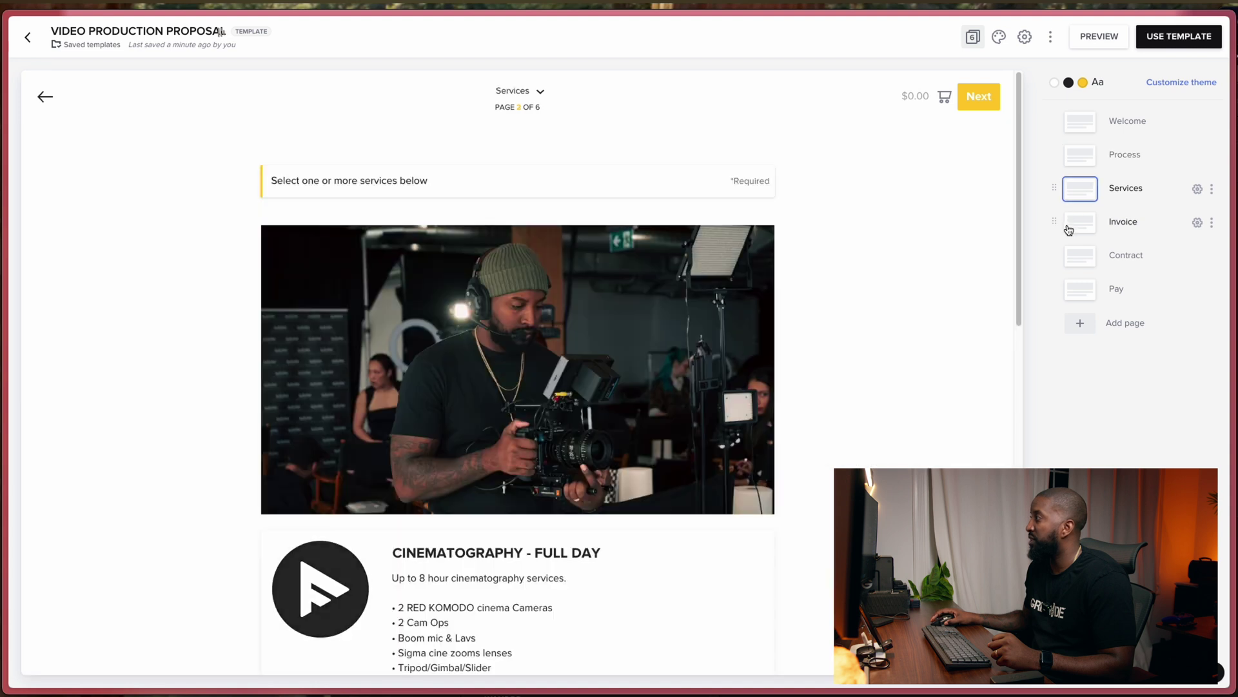
{"action": "left_click", "coordinate": [1076, 223]}
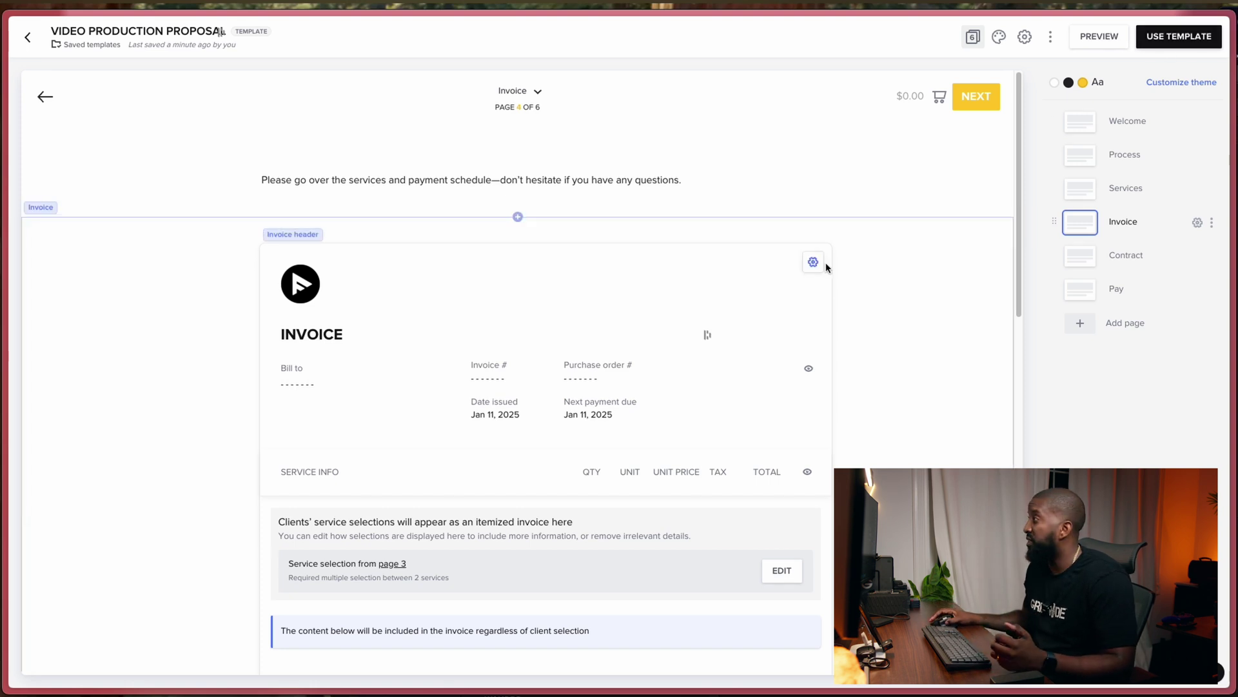
Use the VIDEO PRODUCTION PROPOSAL template to start a new file.
{"action": "left_click", "coordinate": [1179, 36]}
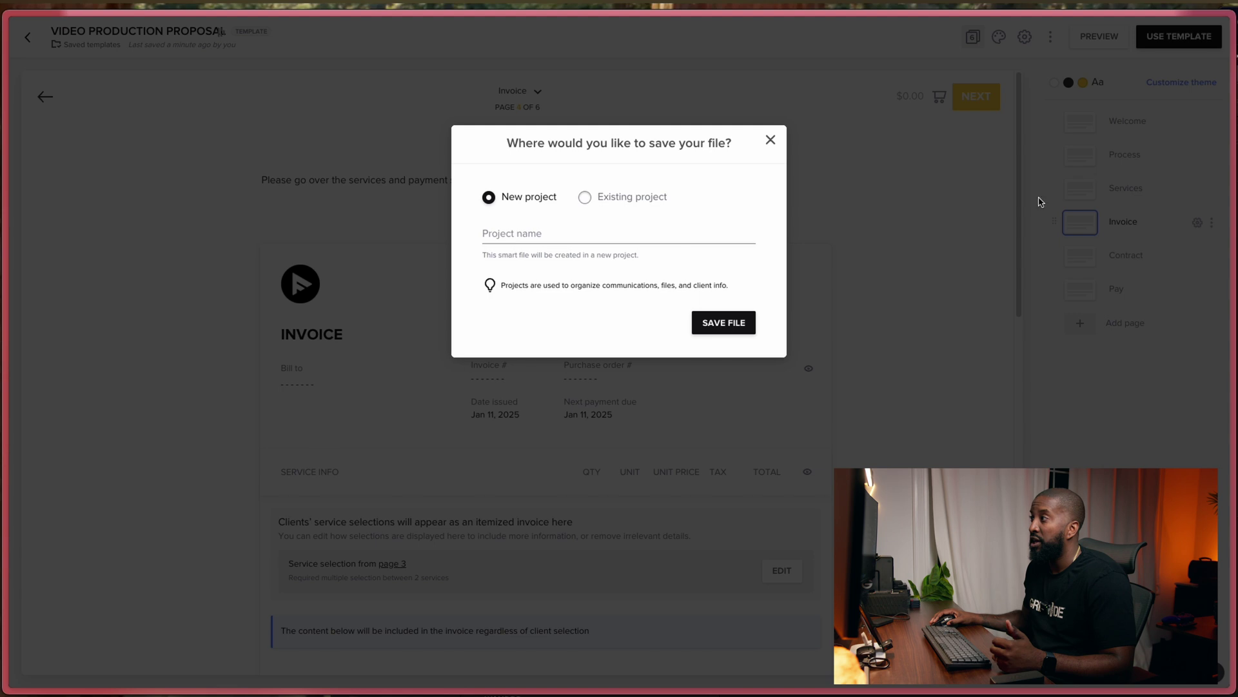